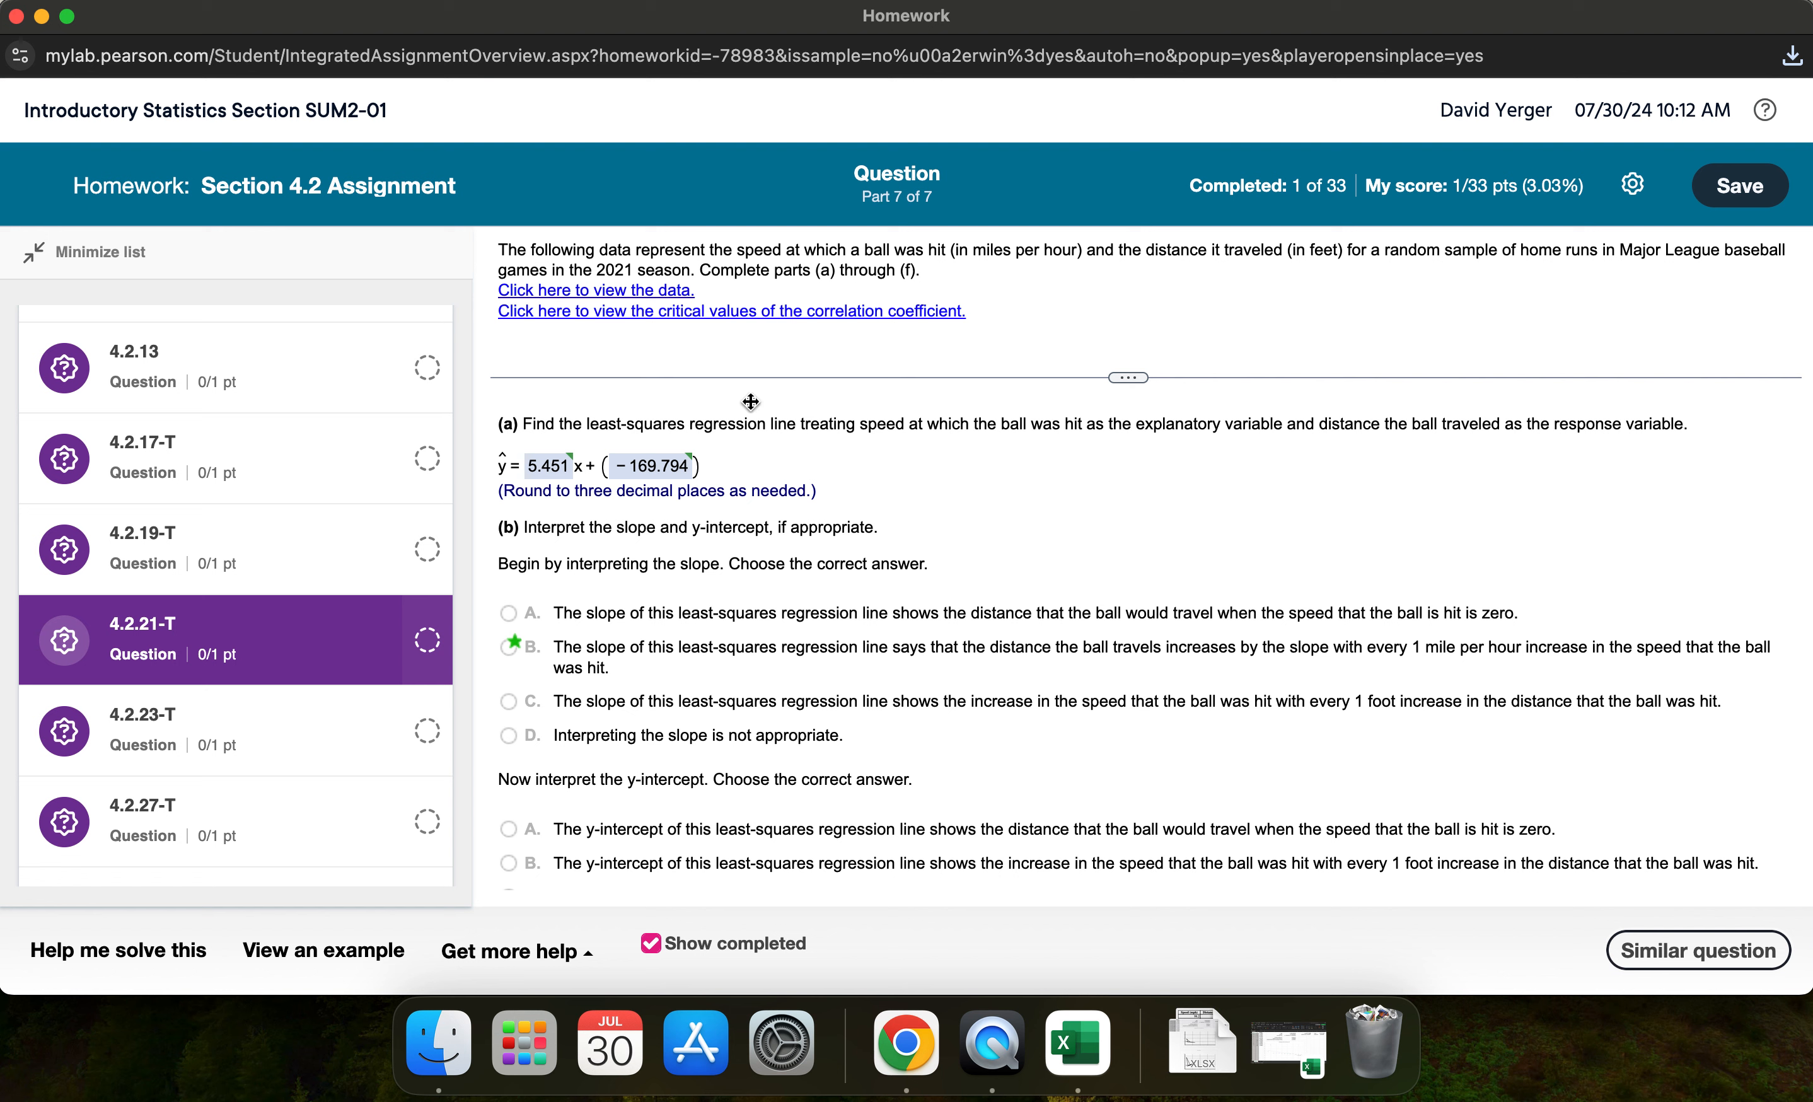
Step: Export the question's distance and speed data table to a spreadsheet file and close the table
{"action": "left_click", "coordinate": [630, 293]}
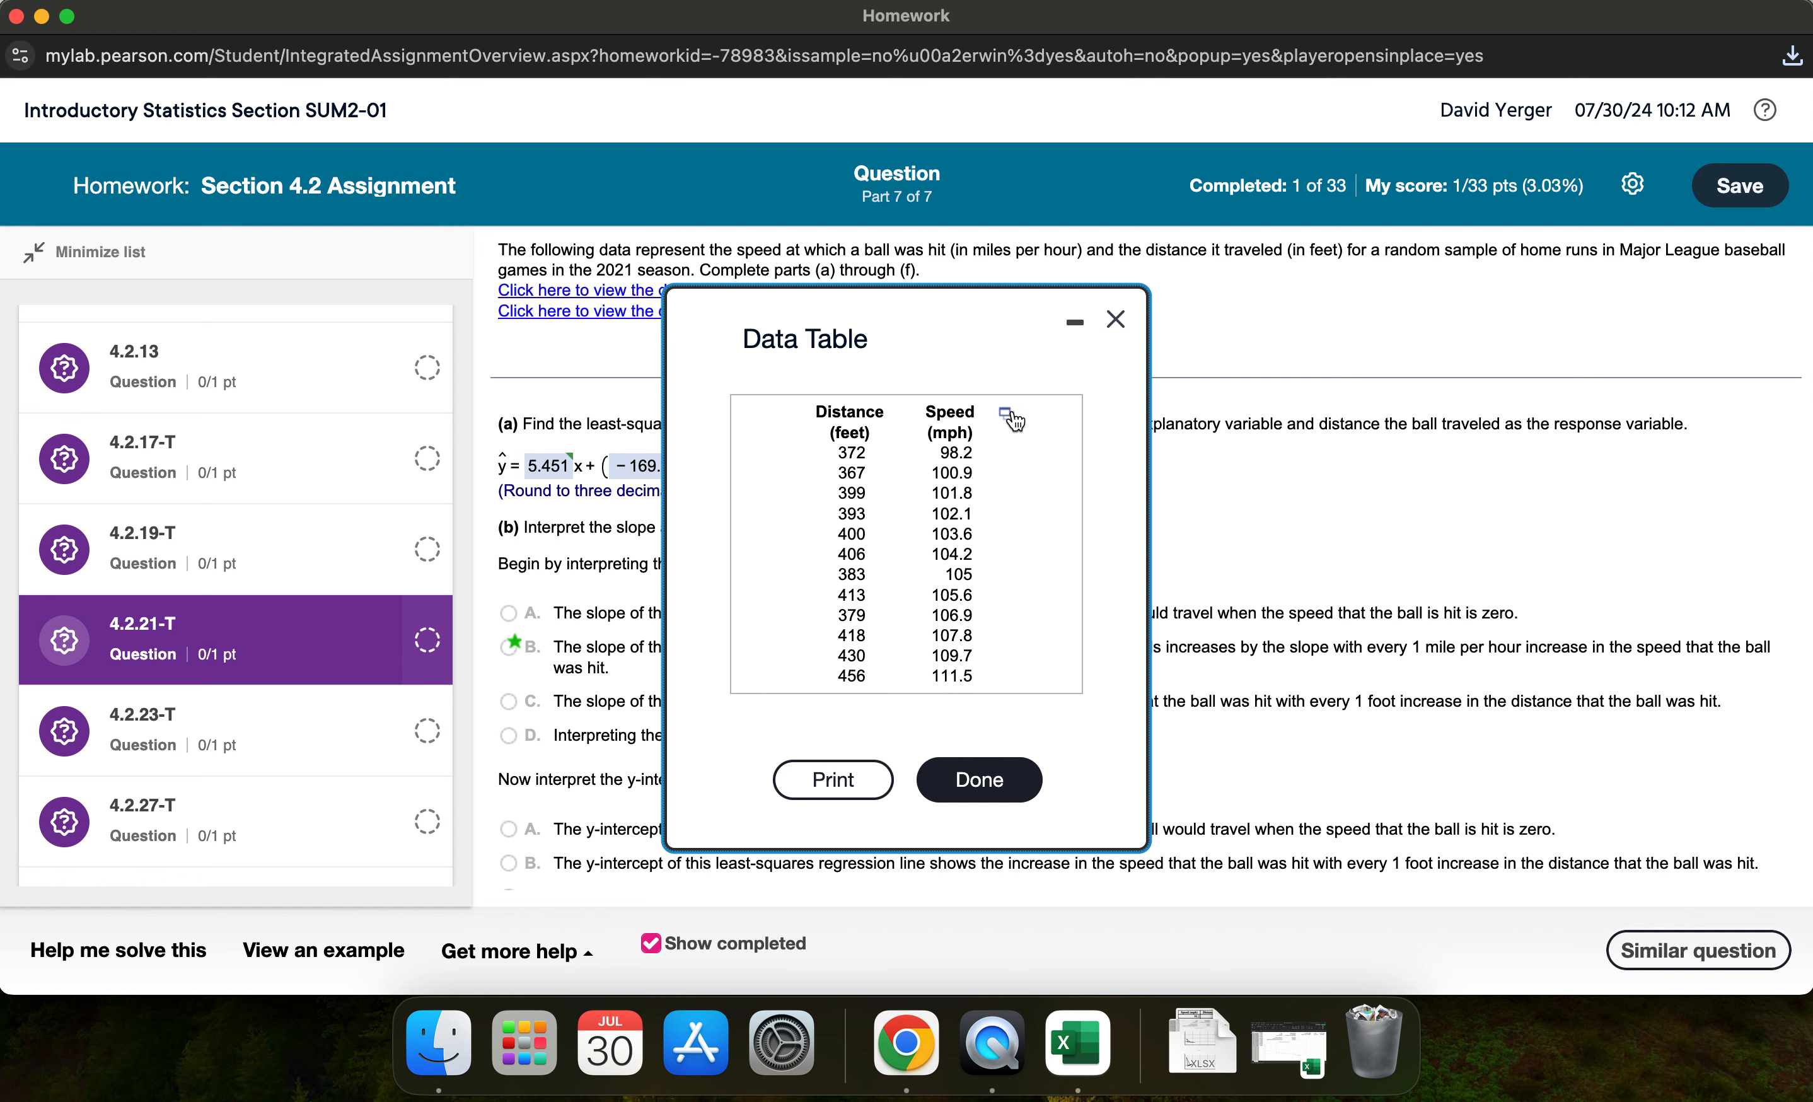
{"action": "left_click", "coordinate": [1015, 421]}
{"action": "left_click", "coordinate": [1102, 550]}
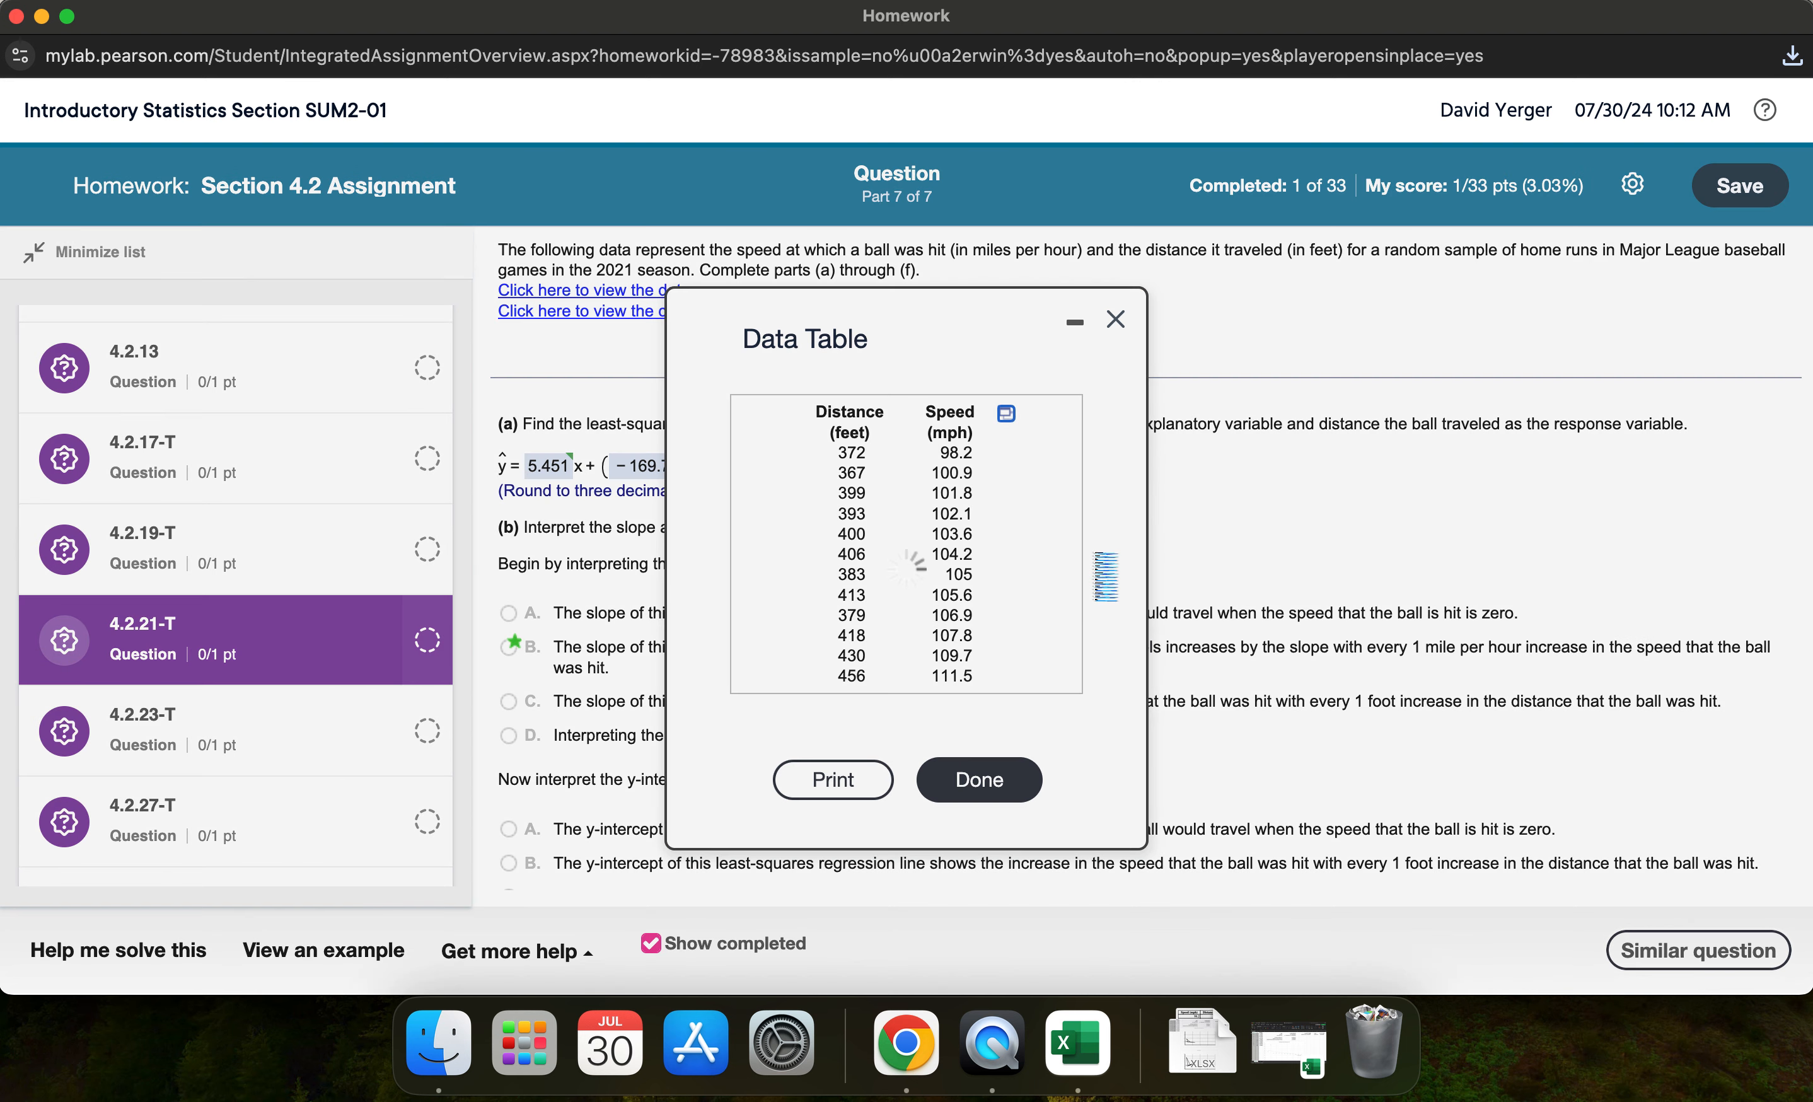
{"action": "left_click", "coordinate": [1118, 322]}
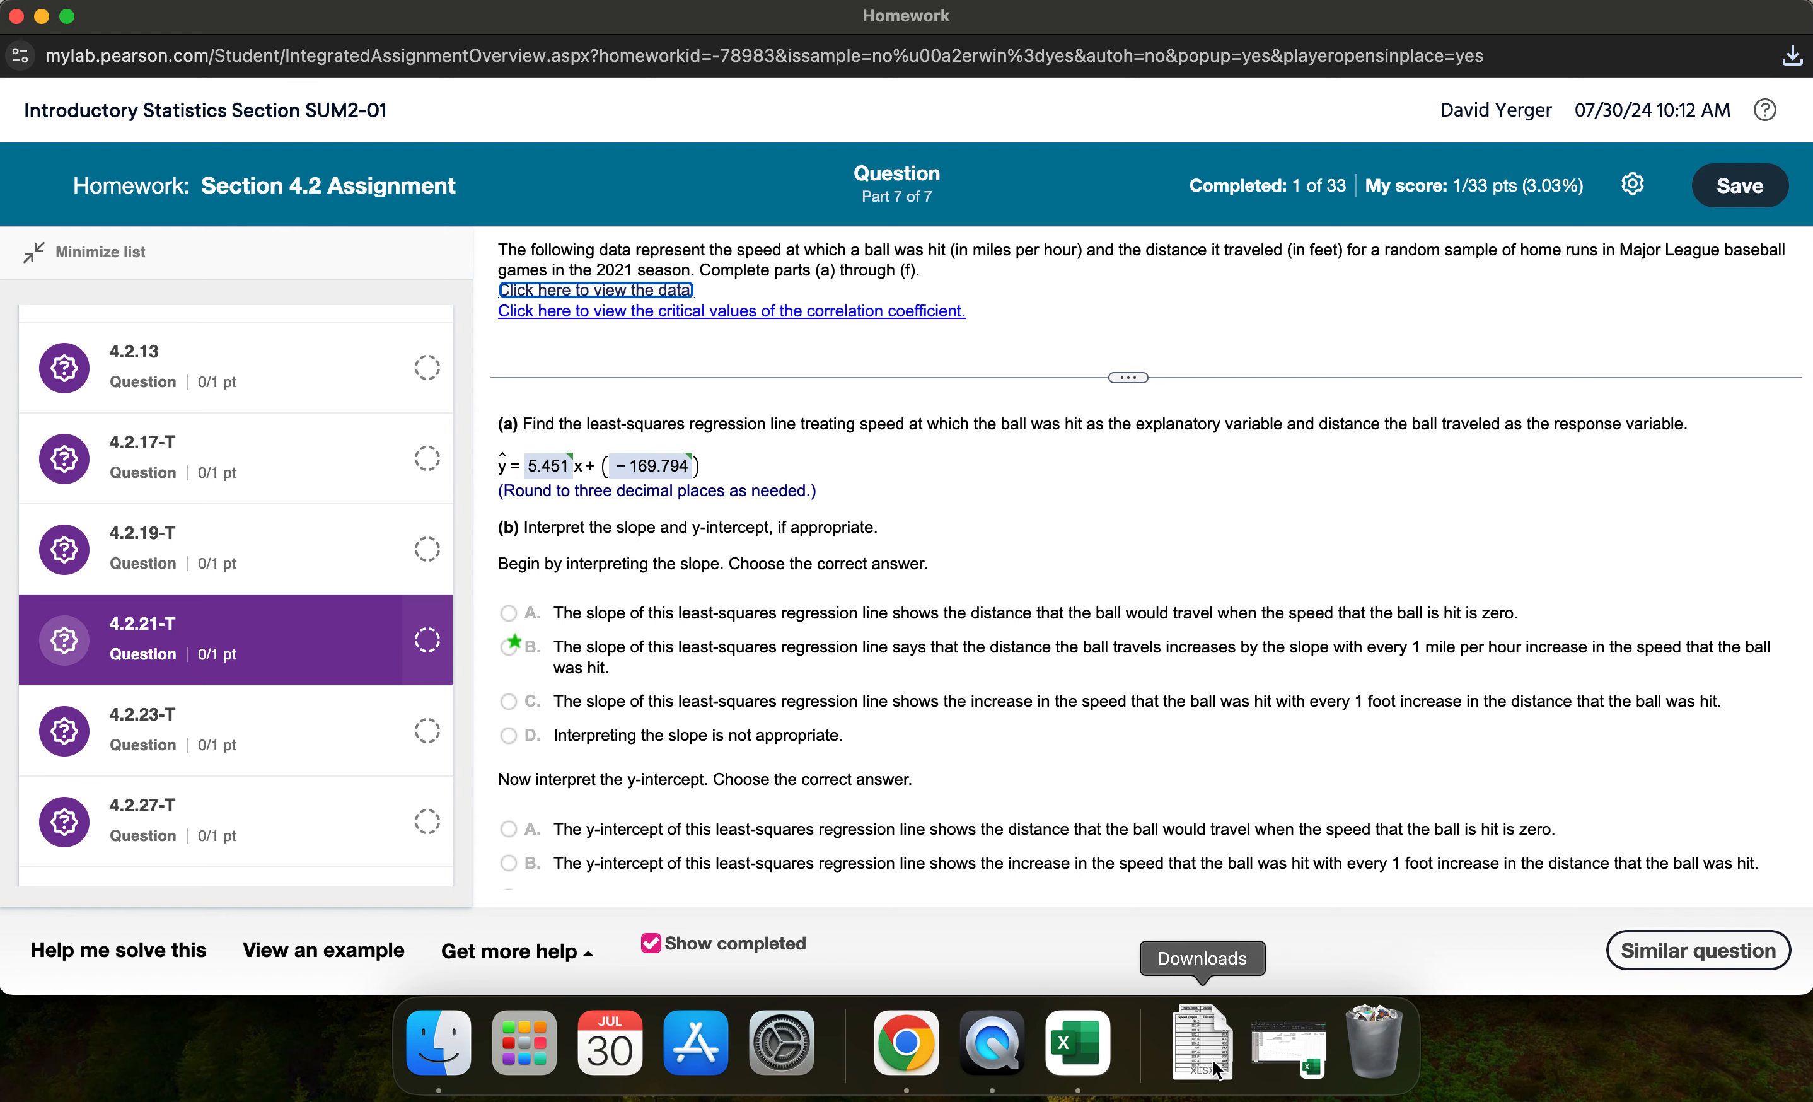
Step: Open the downloaded data-7_30_2024-10_12 AM.xlsx in Excel, minimize it and return to the homework question
{"action": "left_click", "coordinate": [1201, 1039]}
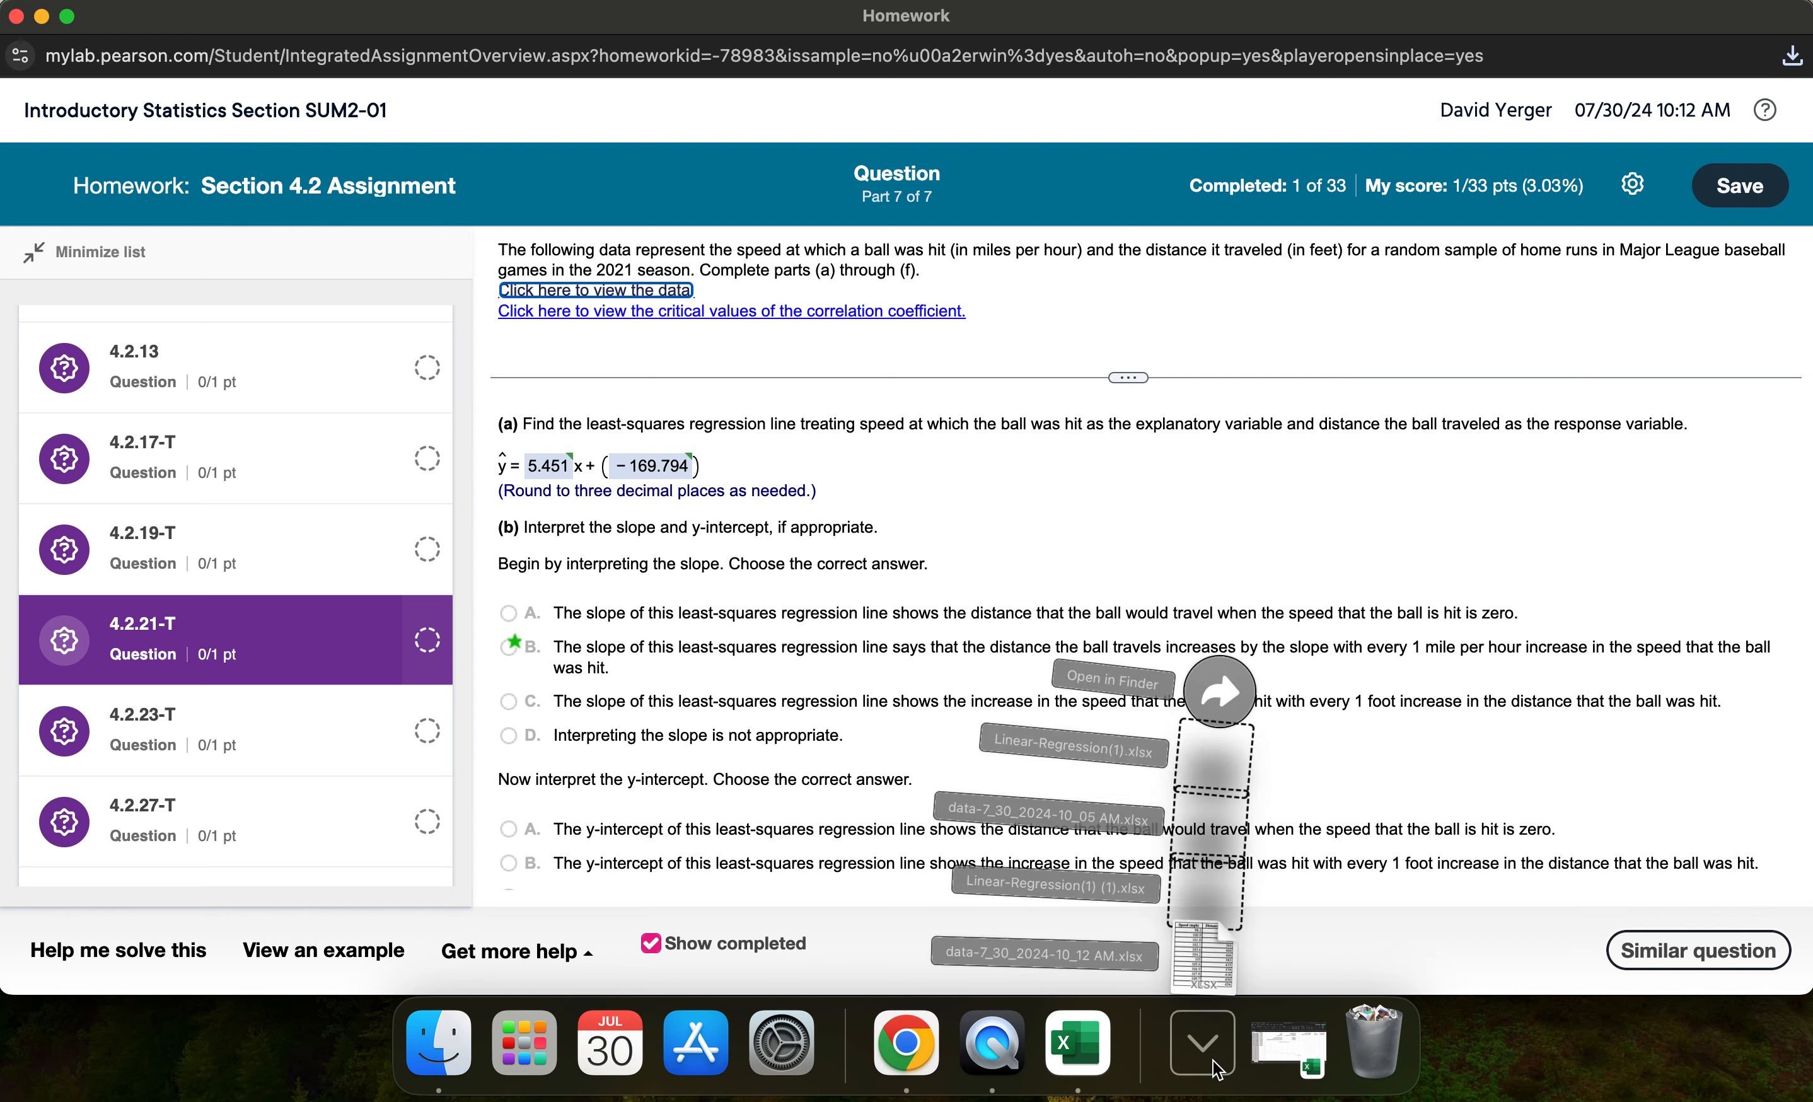
{"action": "left_click", "coordinate": [1200, 946]}
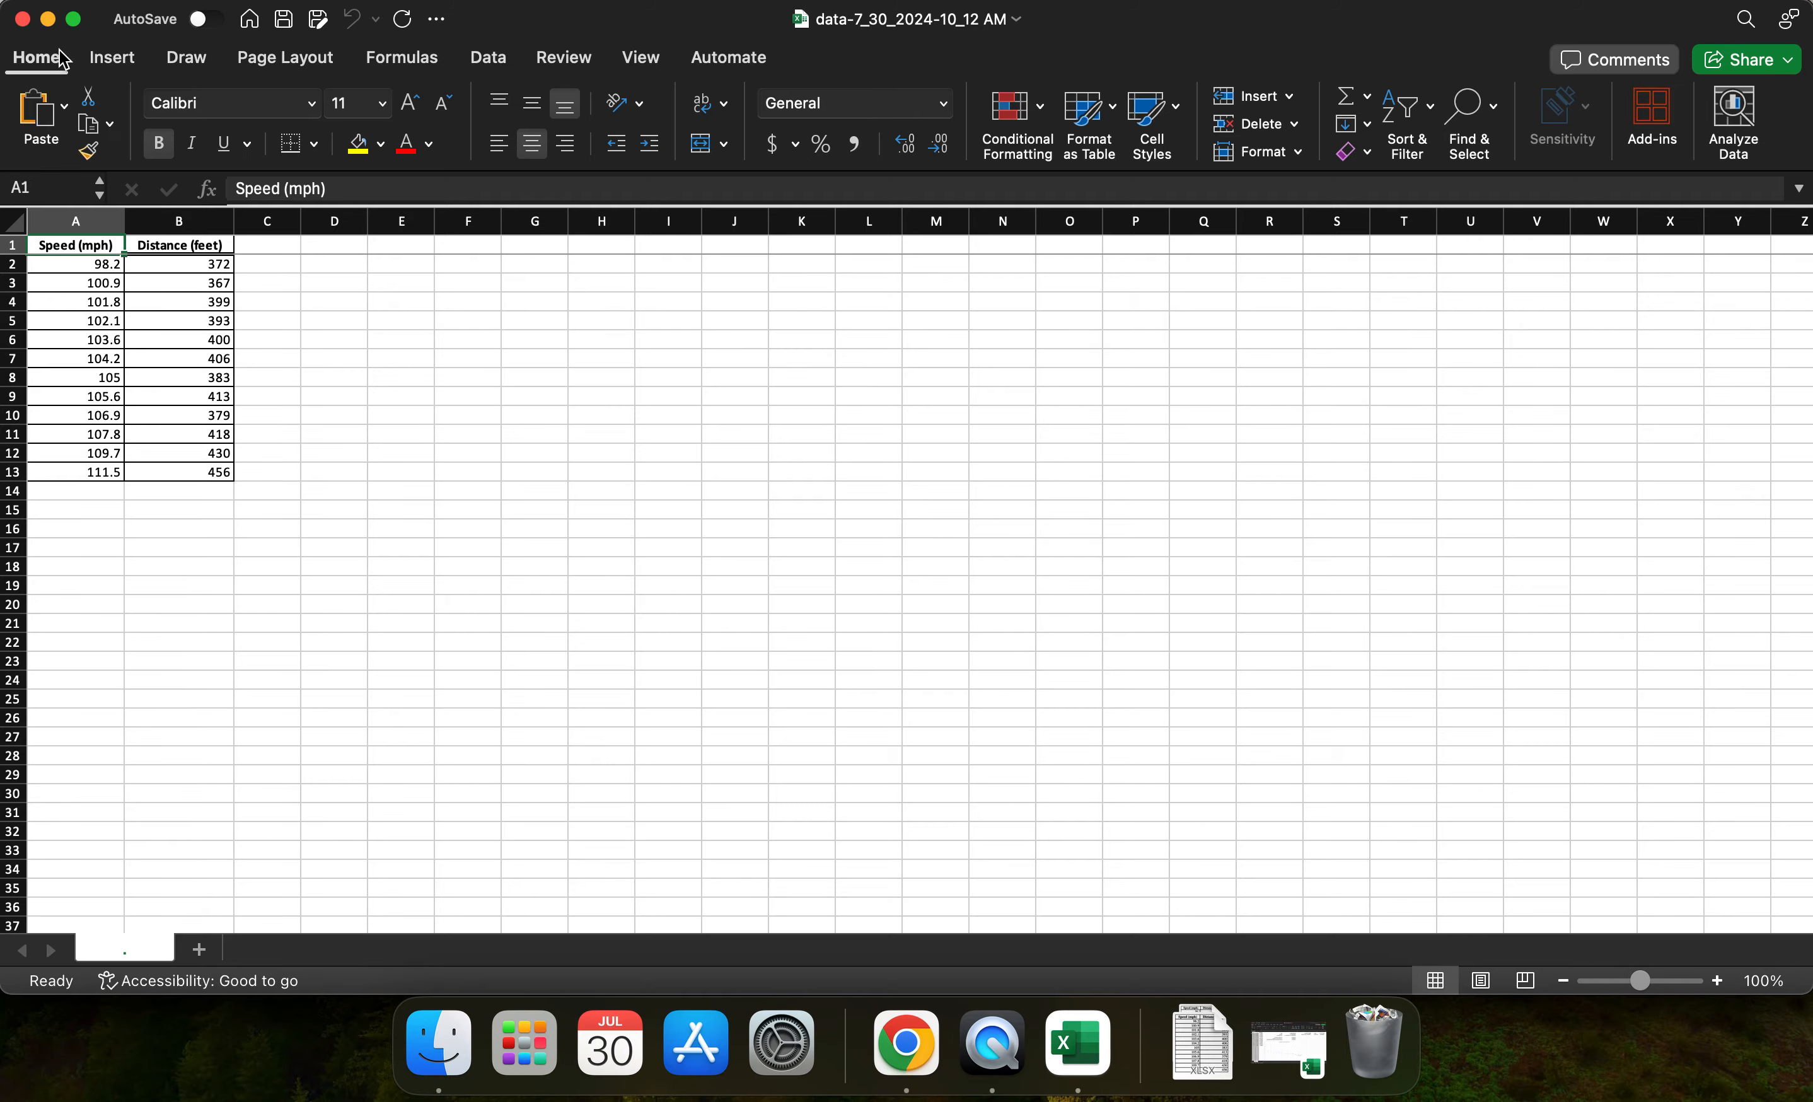
{"action": "left_click", "coordinate": [49, 21]}
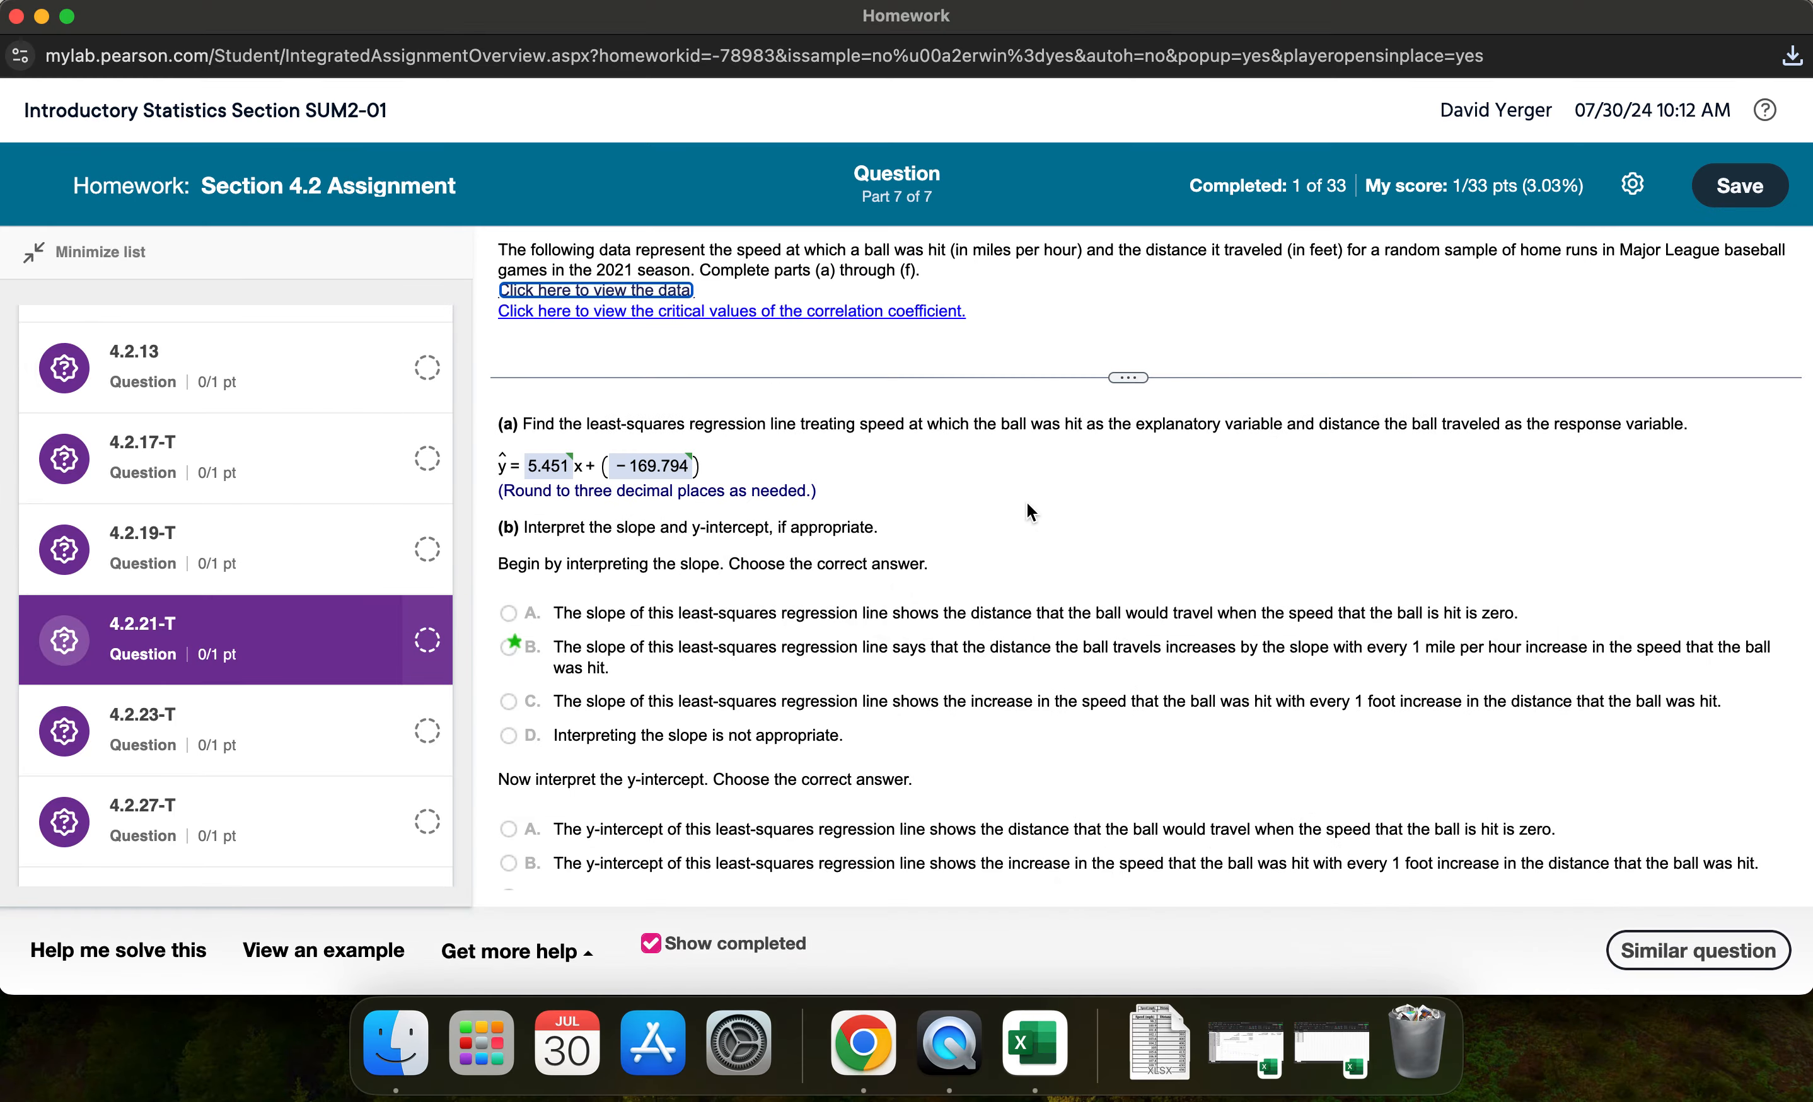
{"action": "left_click", "coordinate": [914, 469]}
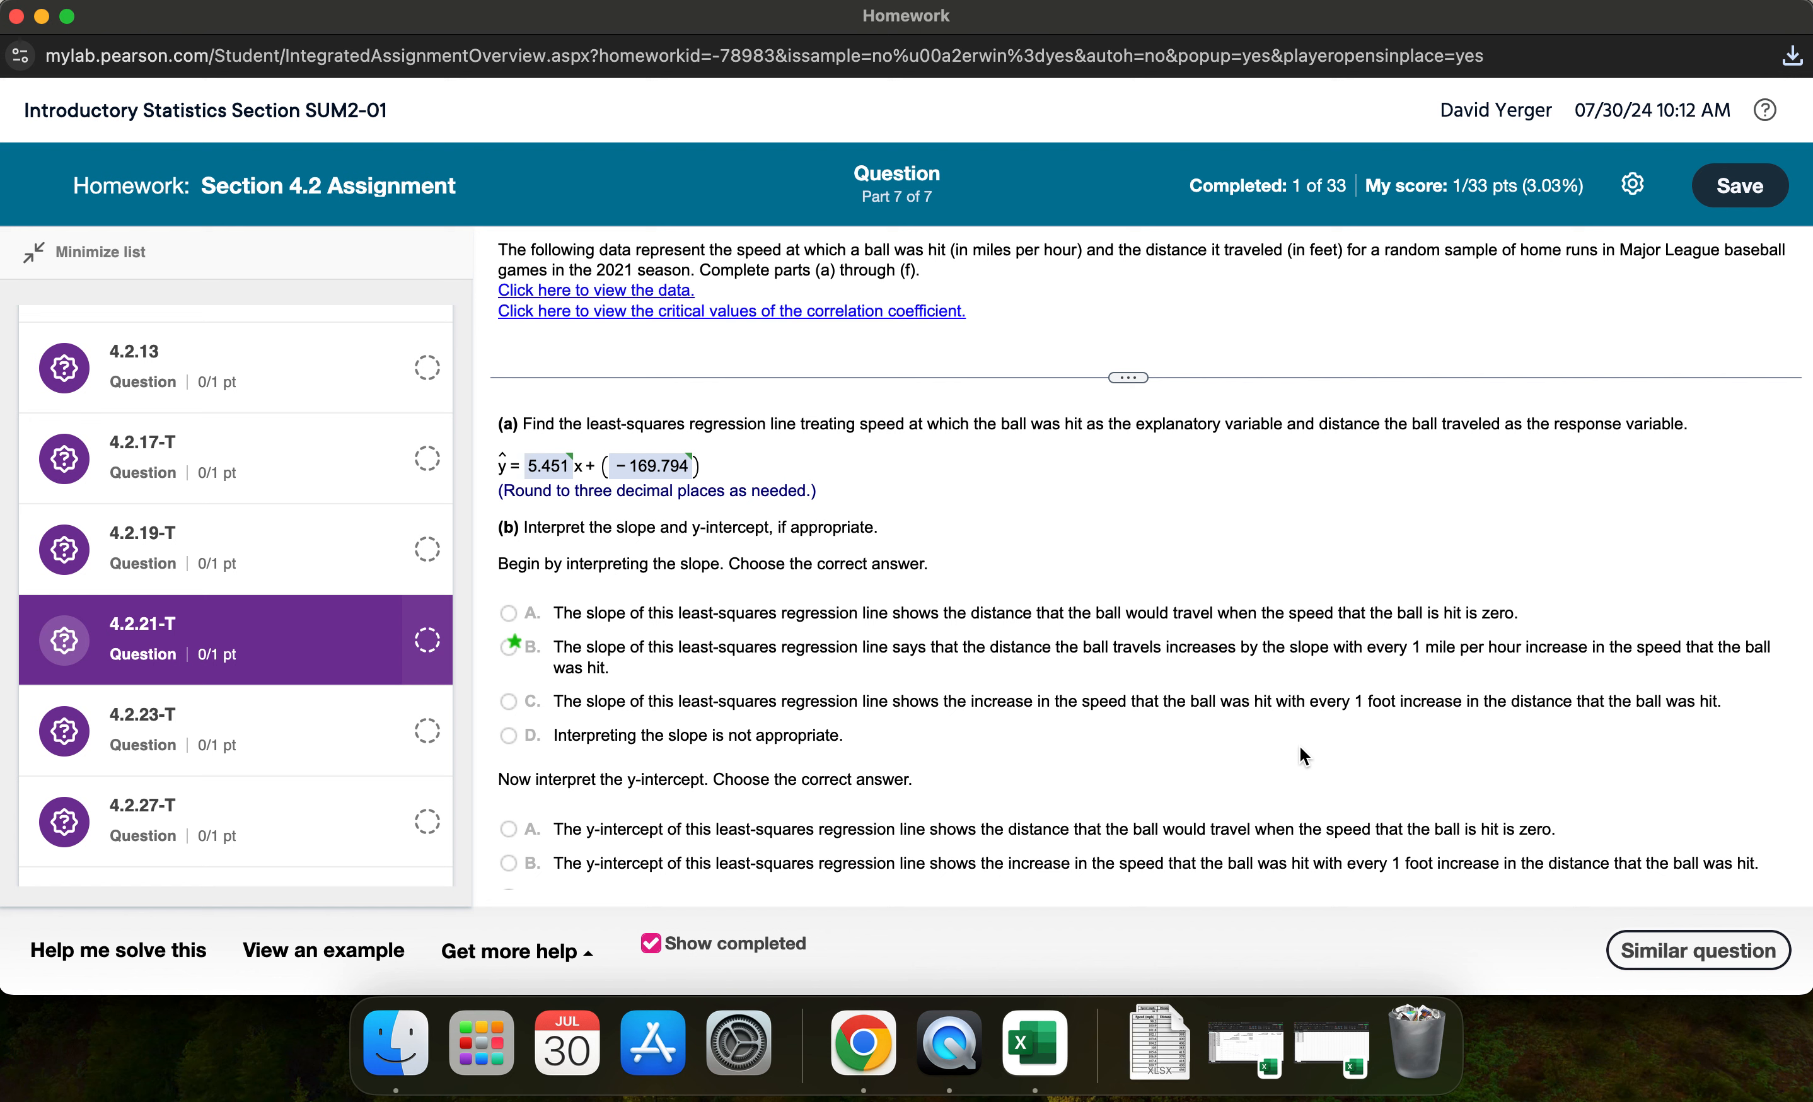
Step: Switch to the data-7_30_2024-10_12 AM workbook in Excel and copy the speed and distance values in A2:B13
{"action": "left_click", "coordinate": [1321, 1076]}
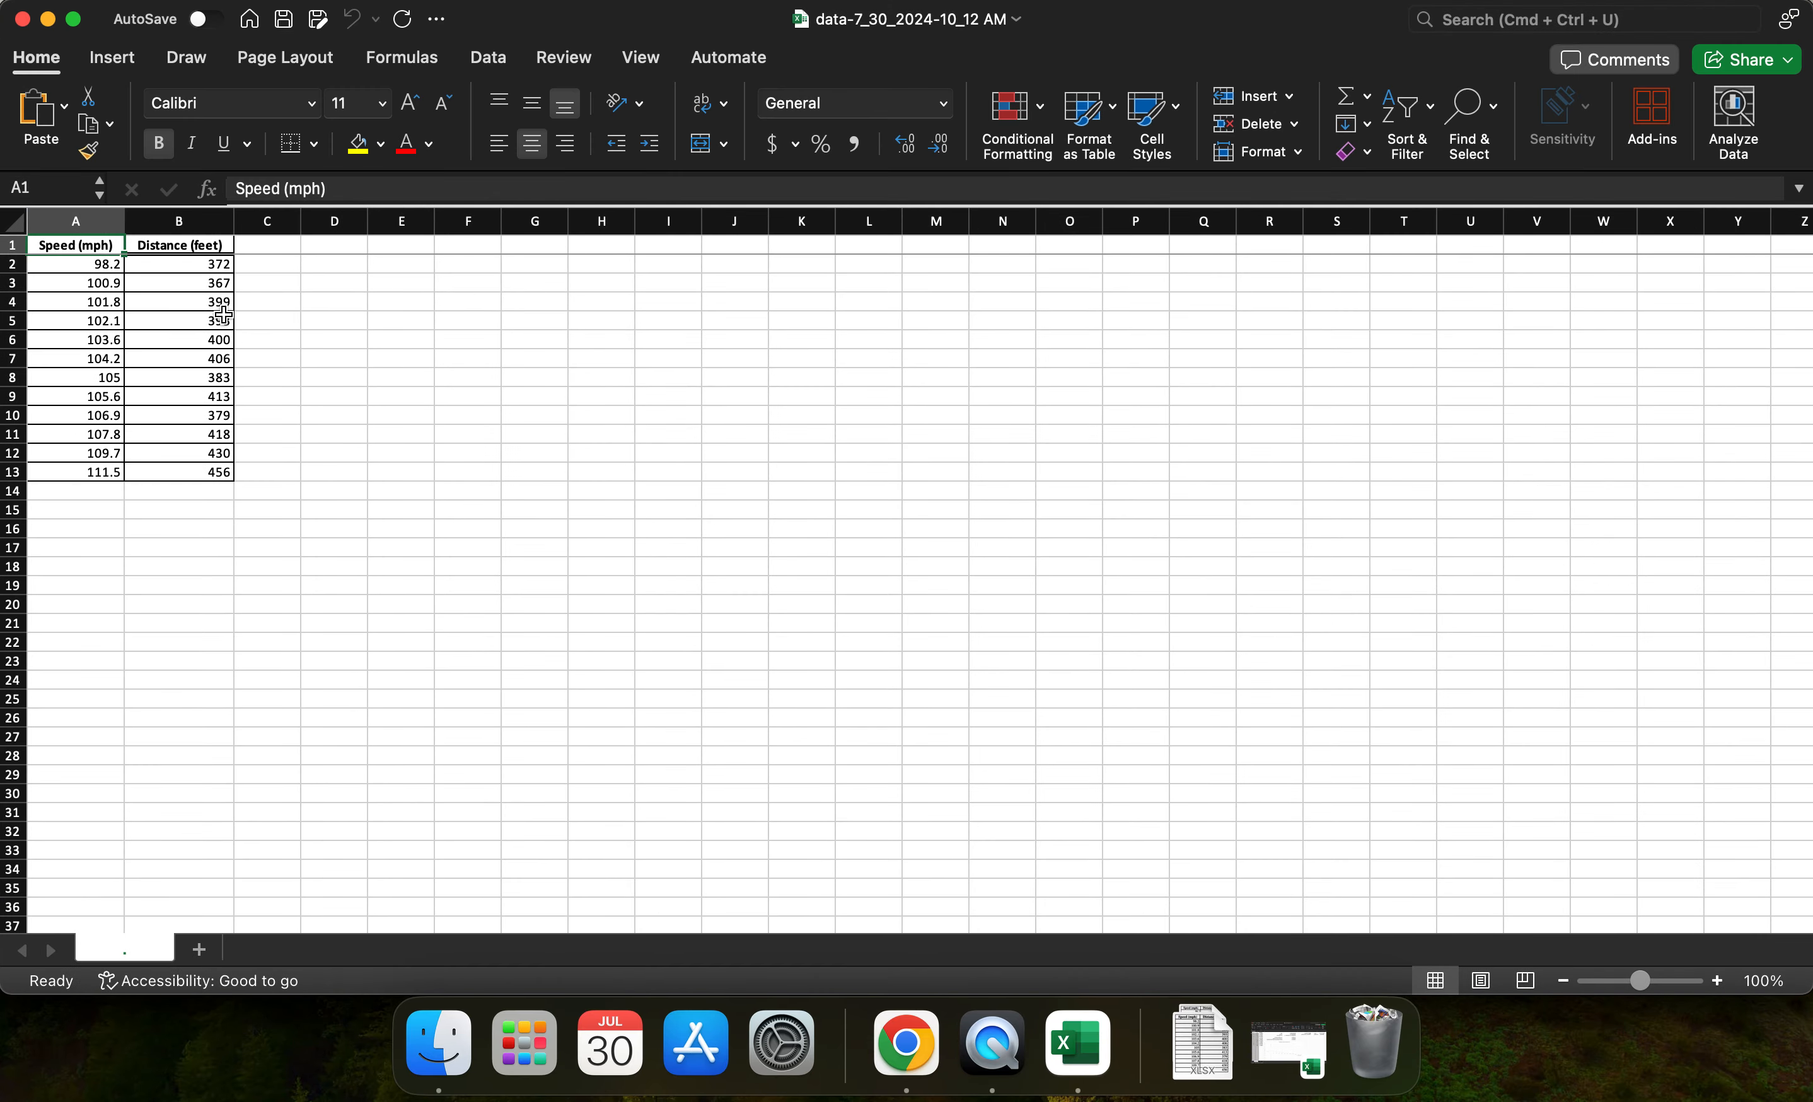
{"action": "left_click", "coordinate": [77, 258]}
{"action": "left_click_drag", "start_coordinate": [77, 258], "coordinate": [152, 469]}
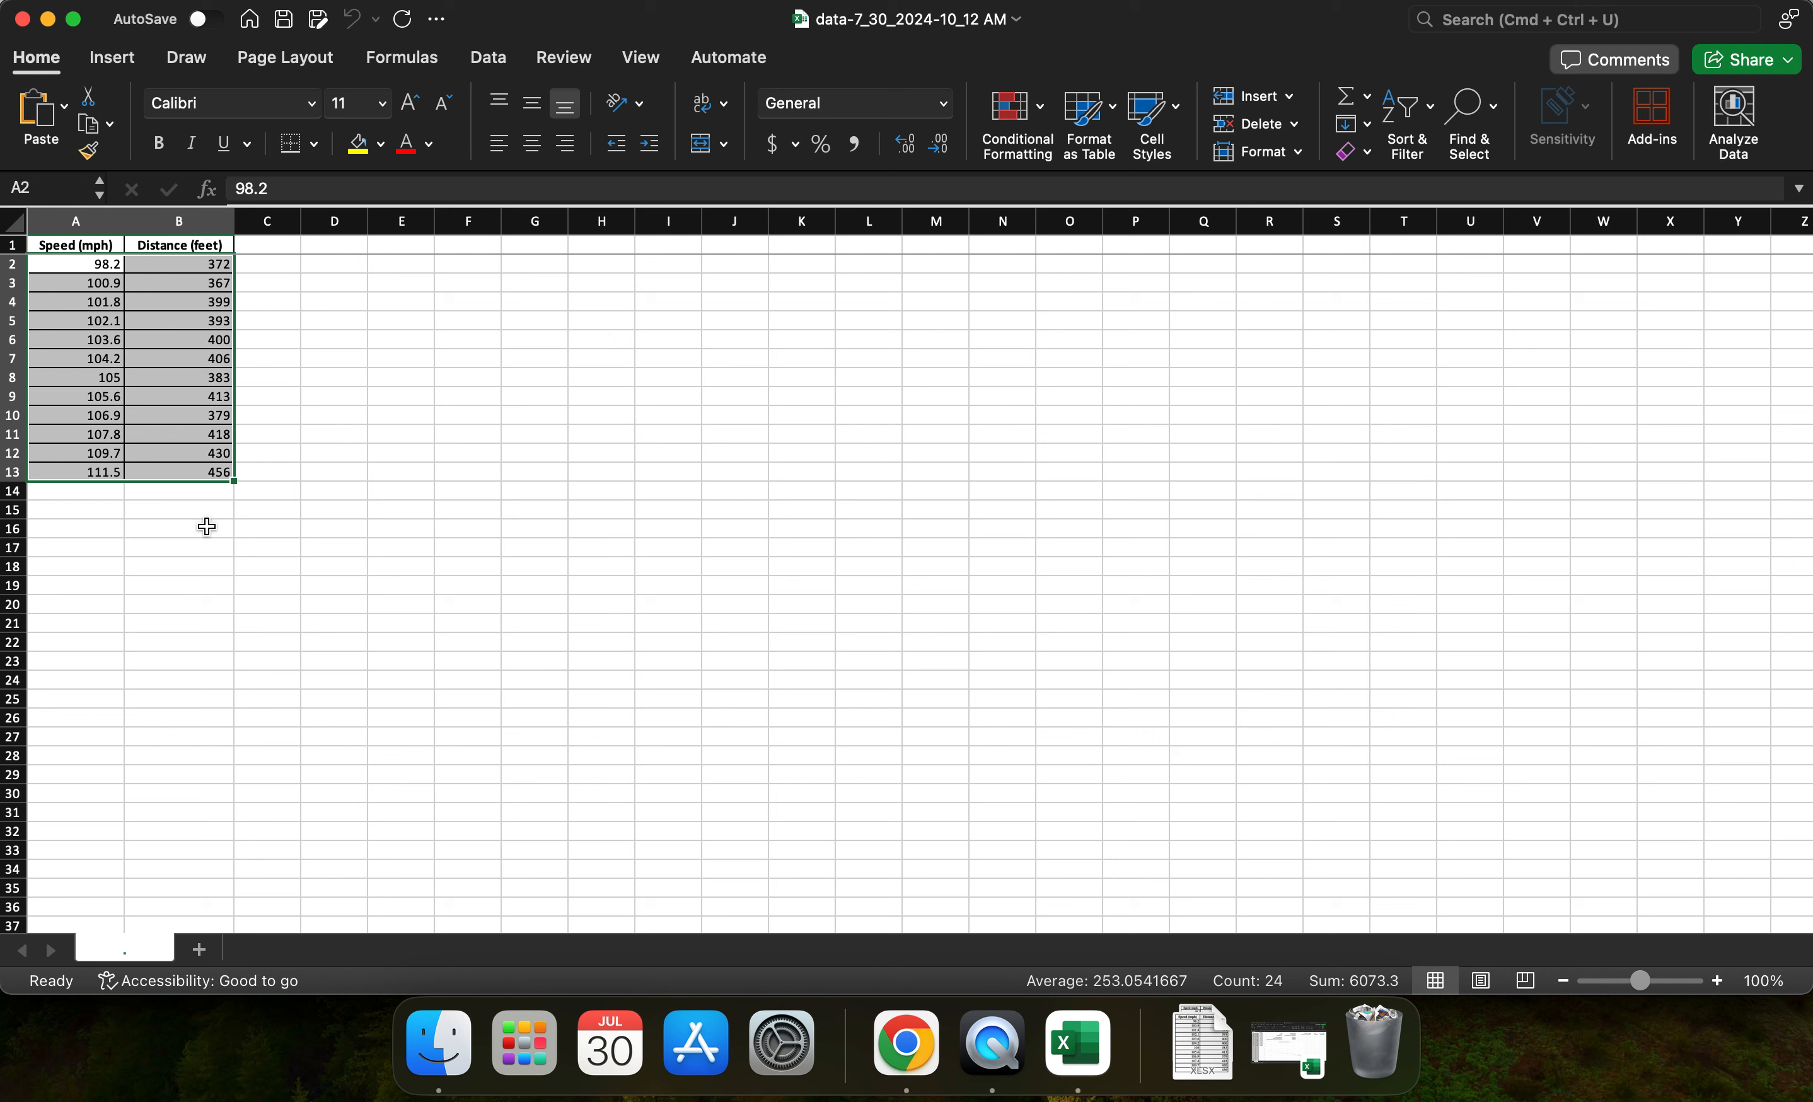
{"action": "key", "text": "super+c"}
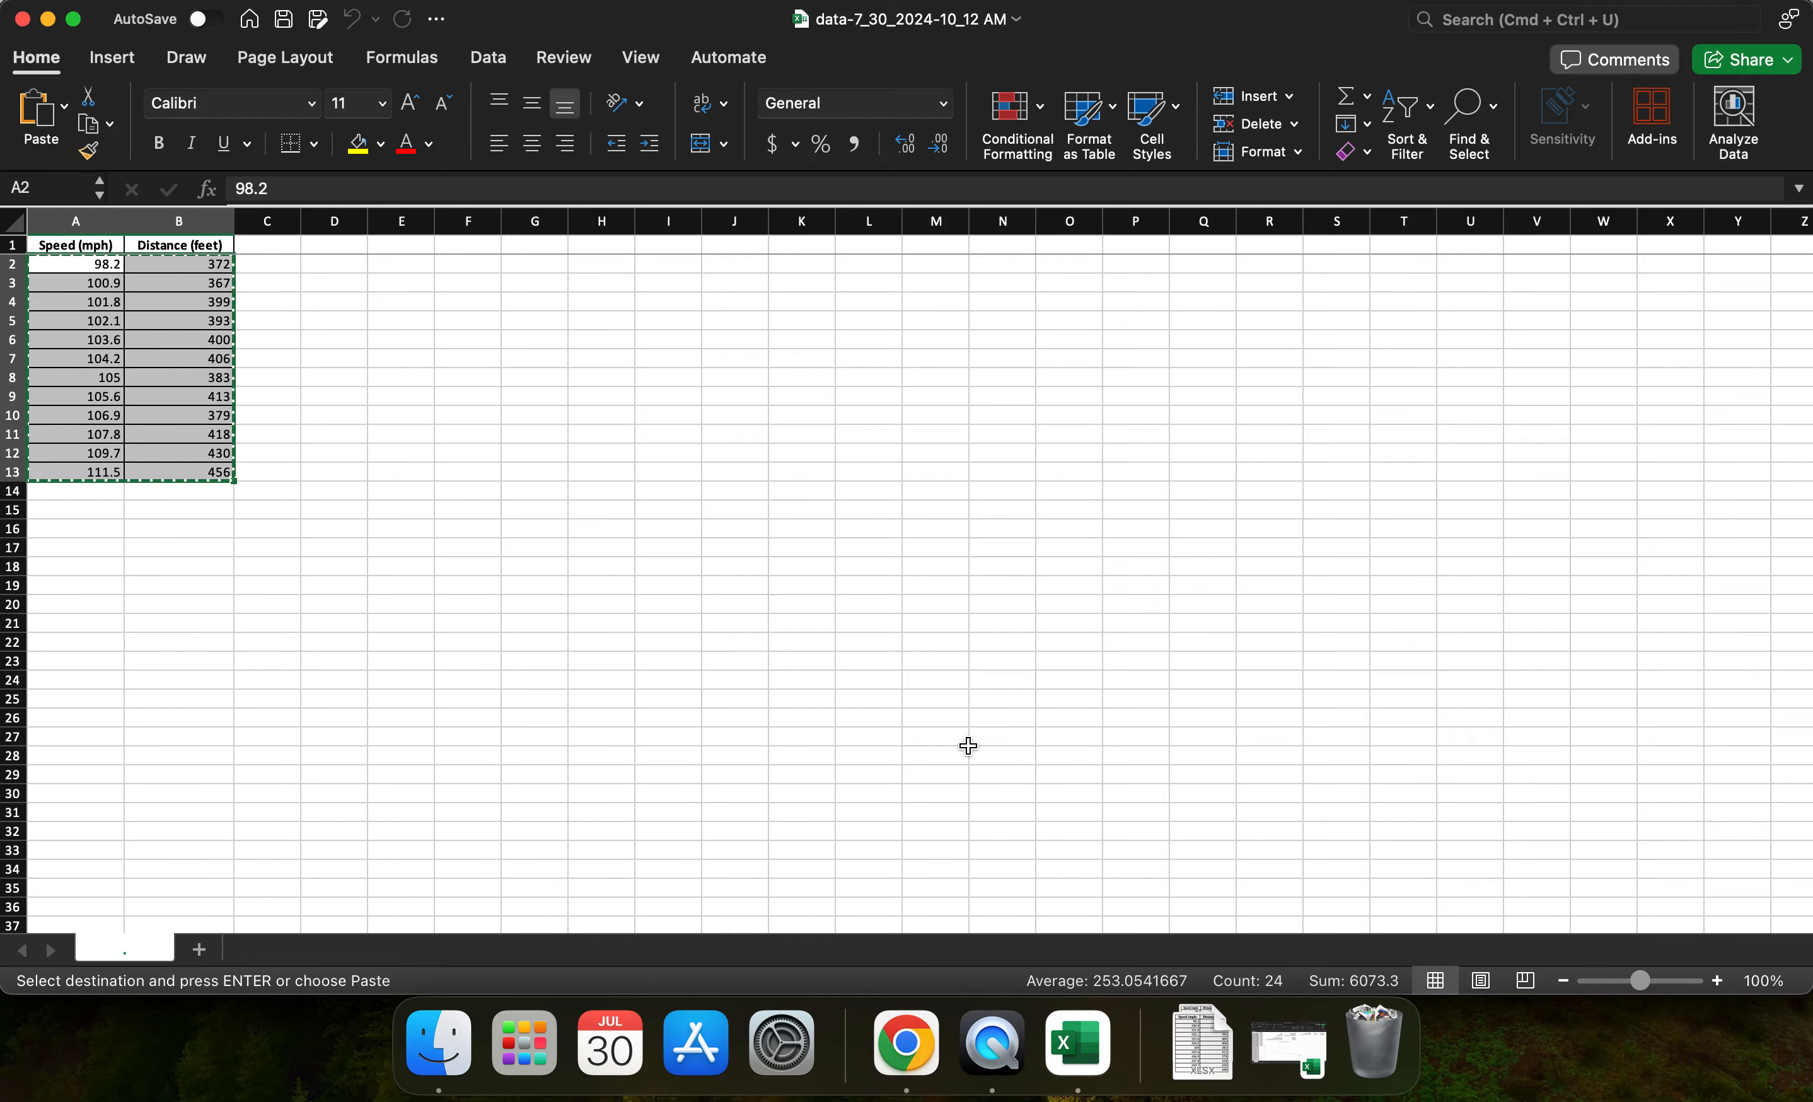
Step: Paste the copied data as values from A2 in the Linear-Regression(1) (1) workbook and clear the leftover pair in A14:B14
{"action": "left_click", "coordinate": [1305, 1061]}
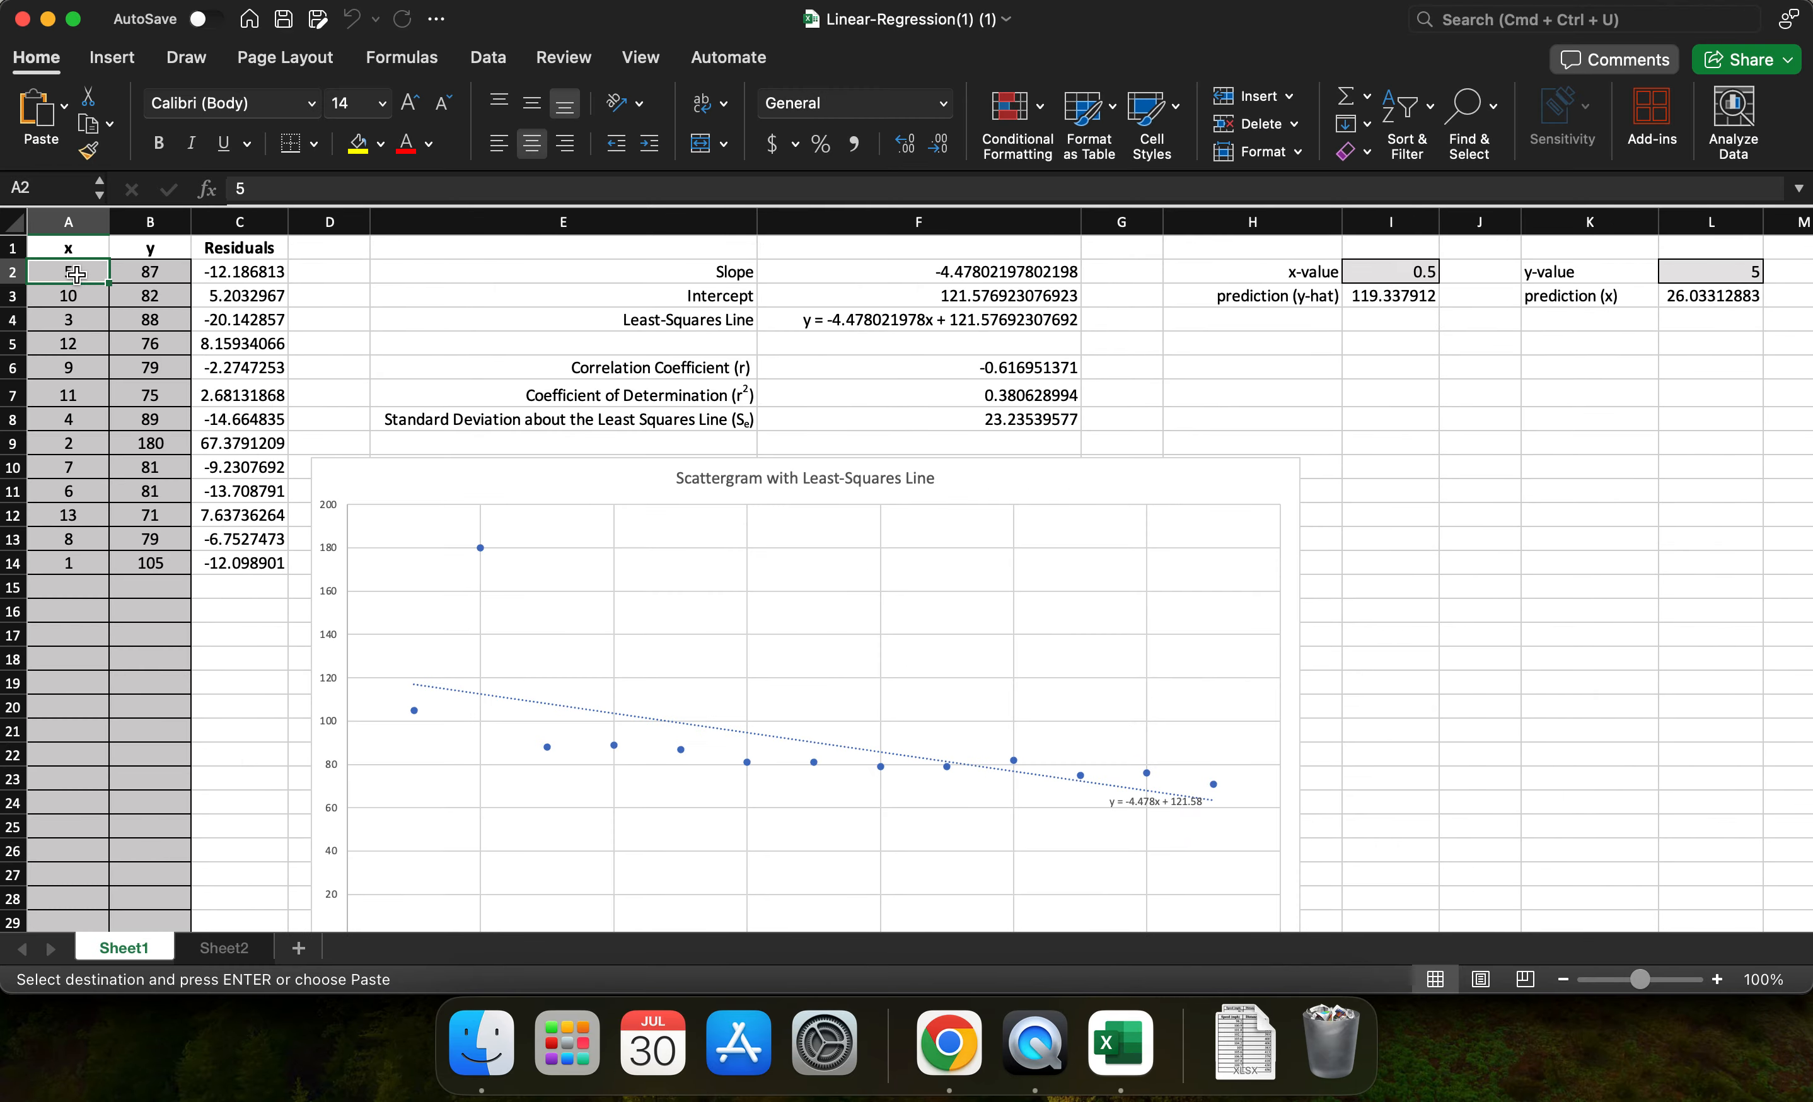
{"action": "right_click", "coordinate": [75, 275]}
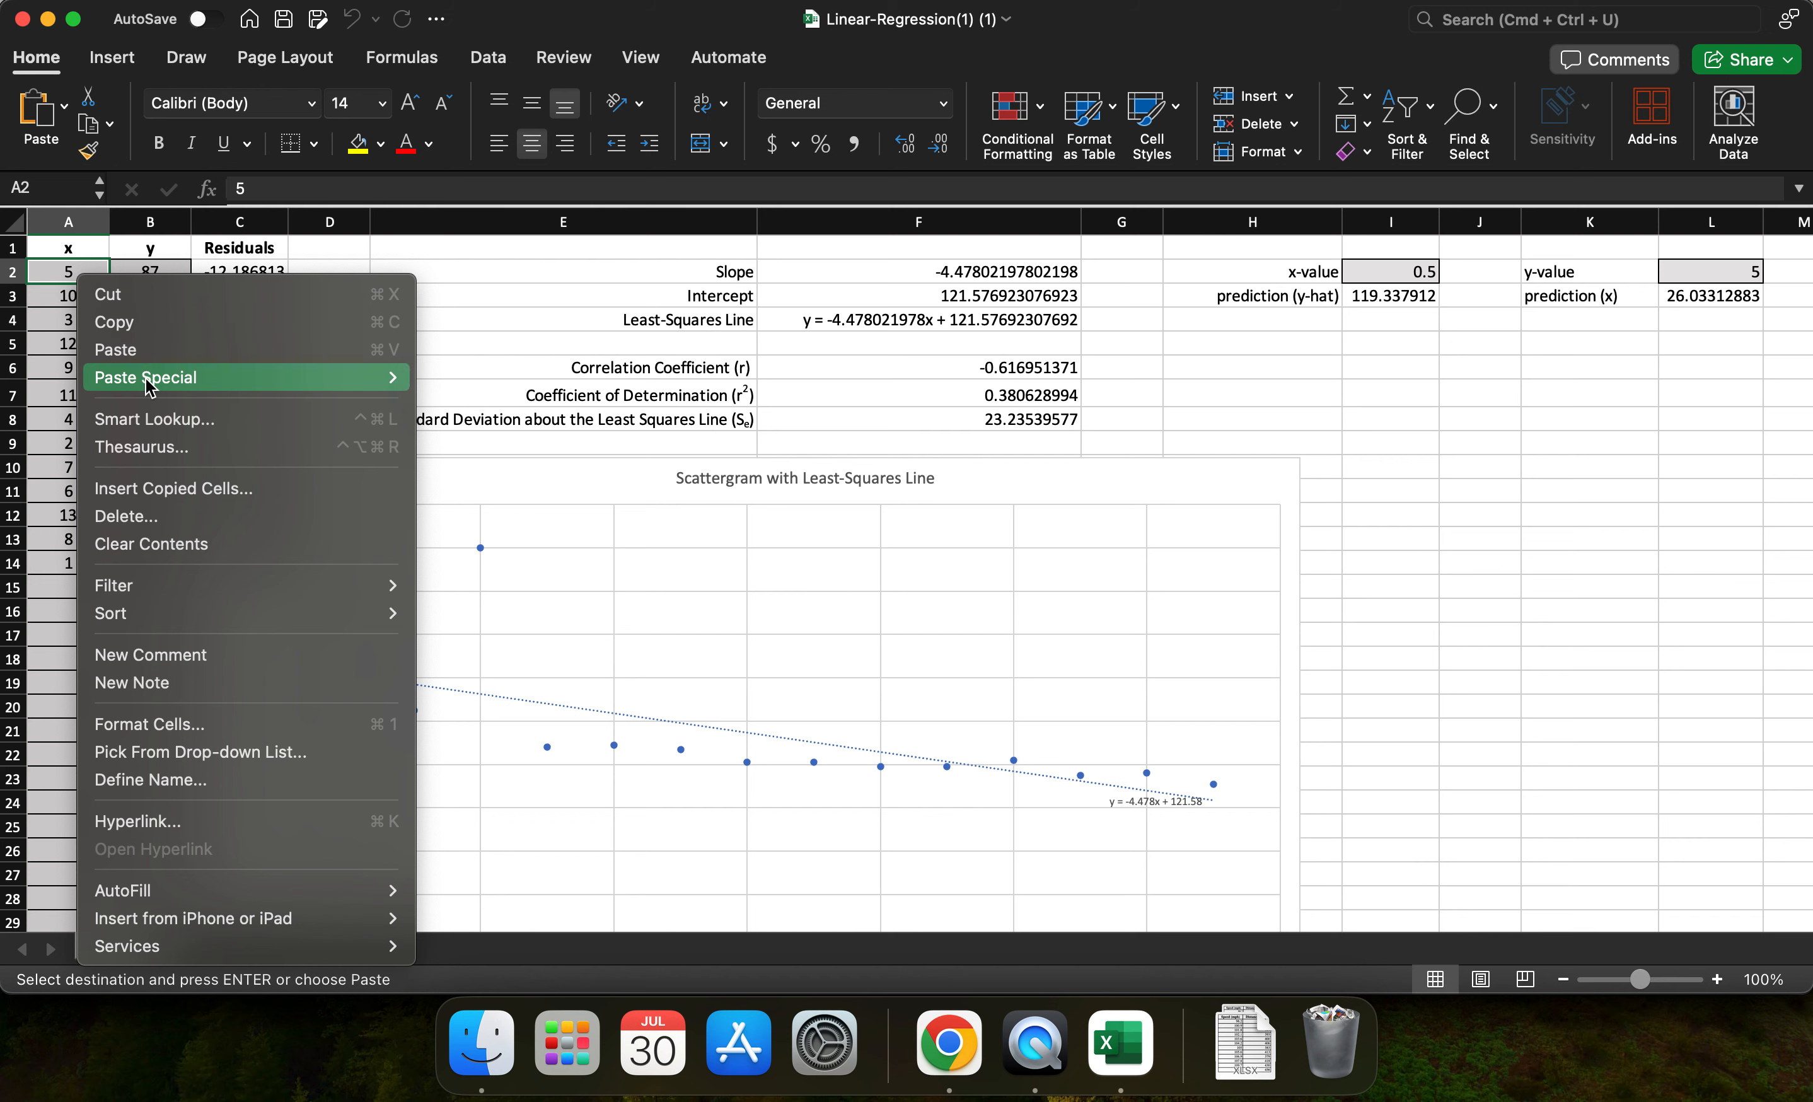
{"action": "mouse_move", "coordinate": [149, 380]}
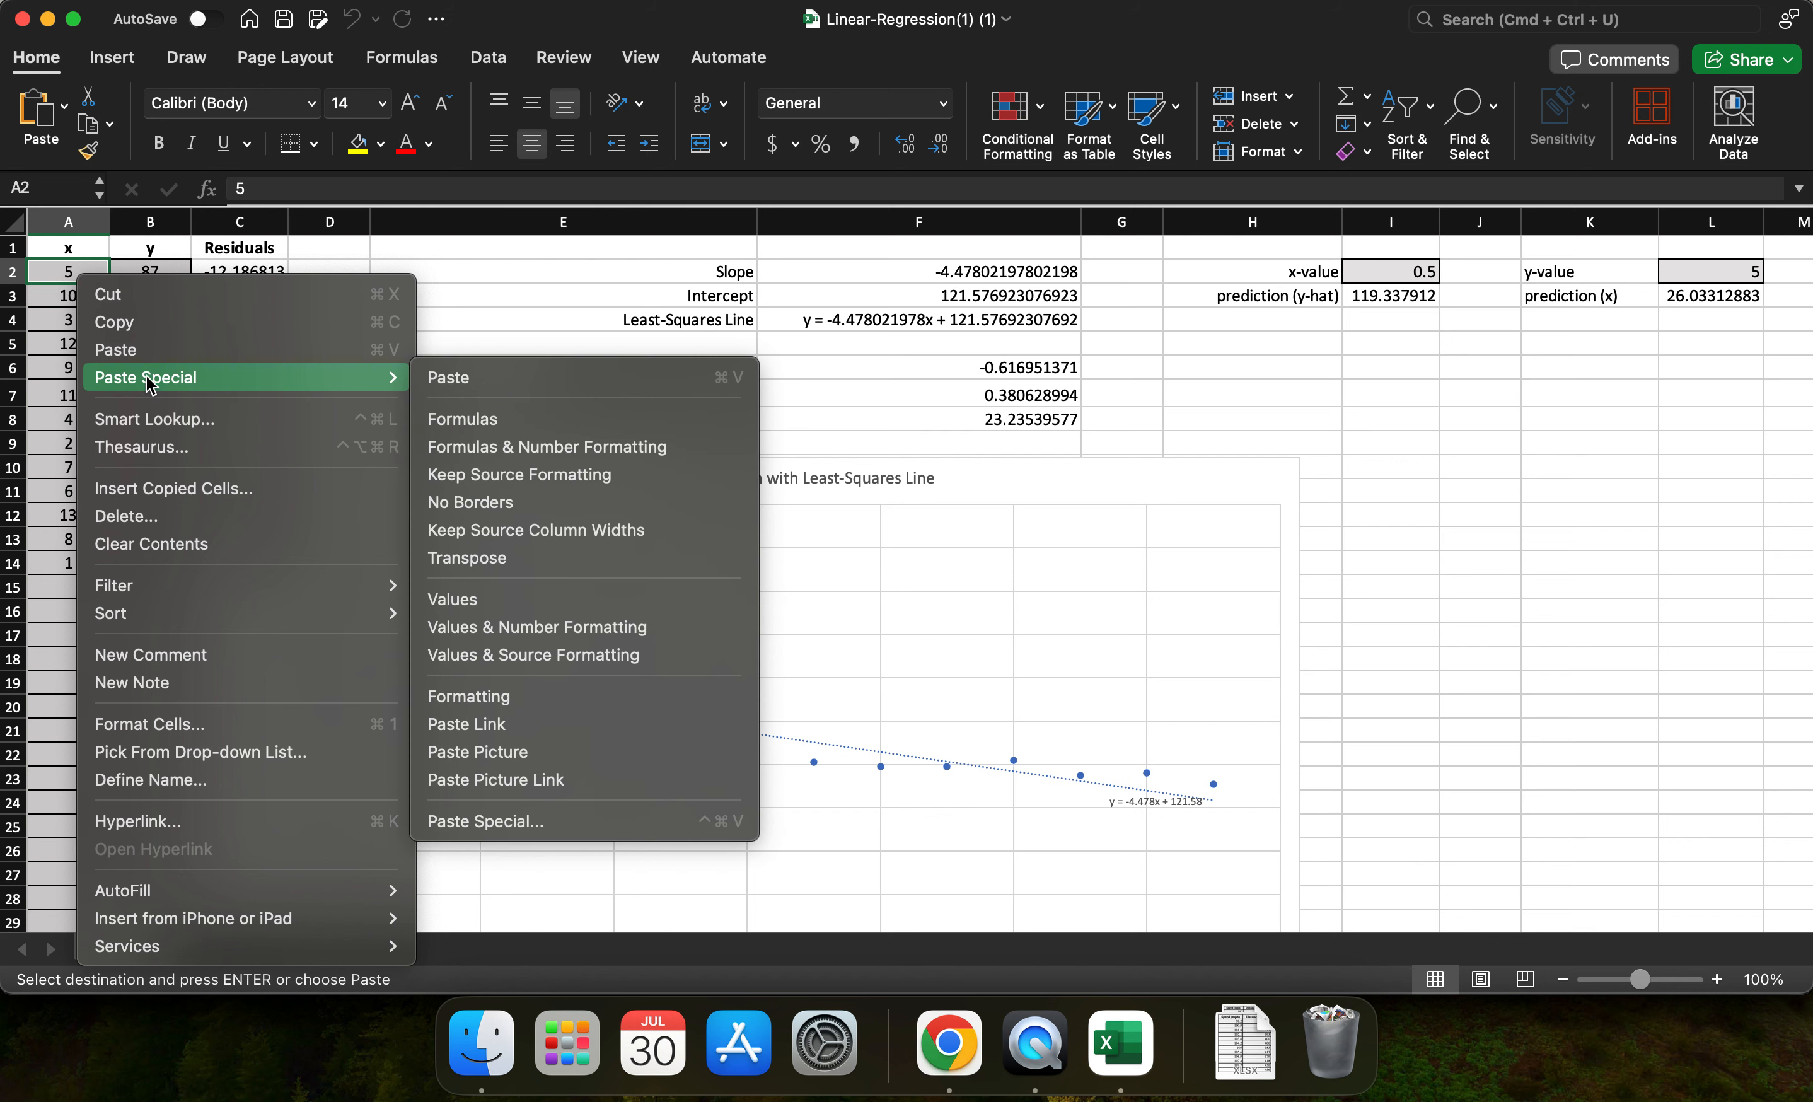
{"action": "left_click", "coordinate": [504, 602]}
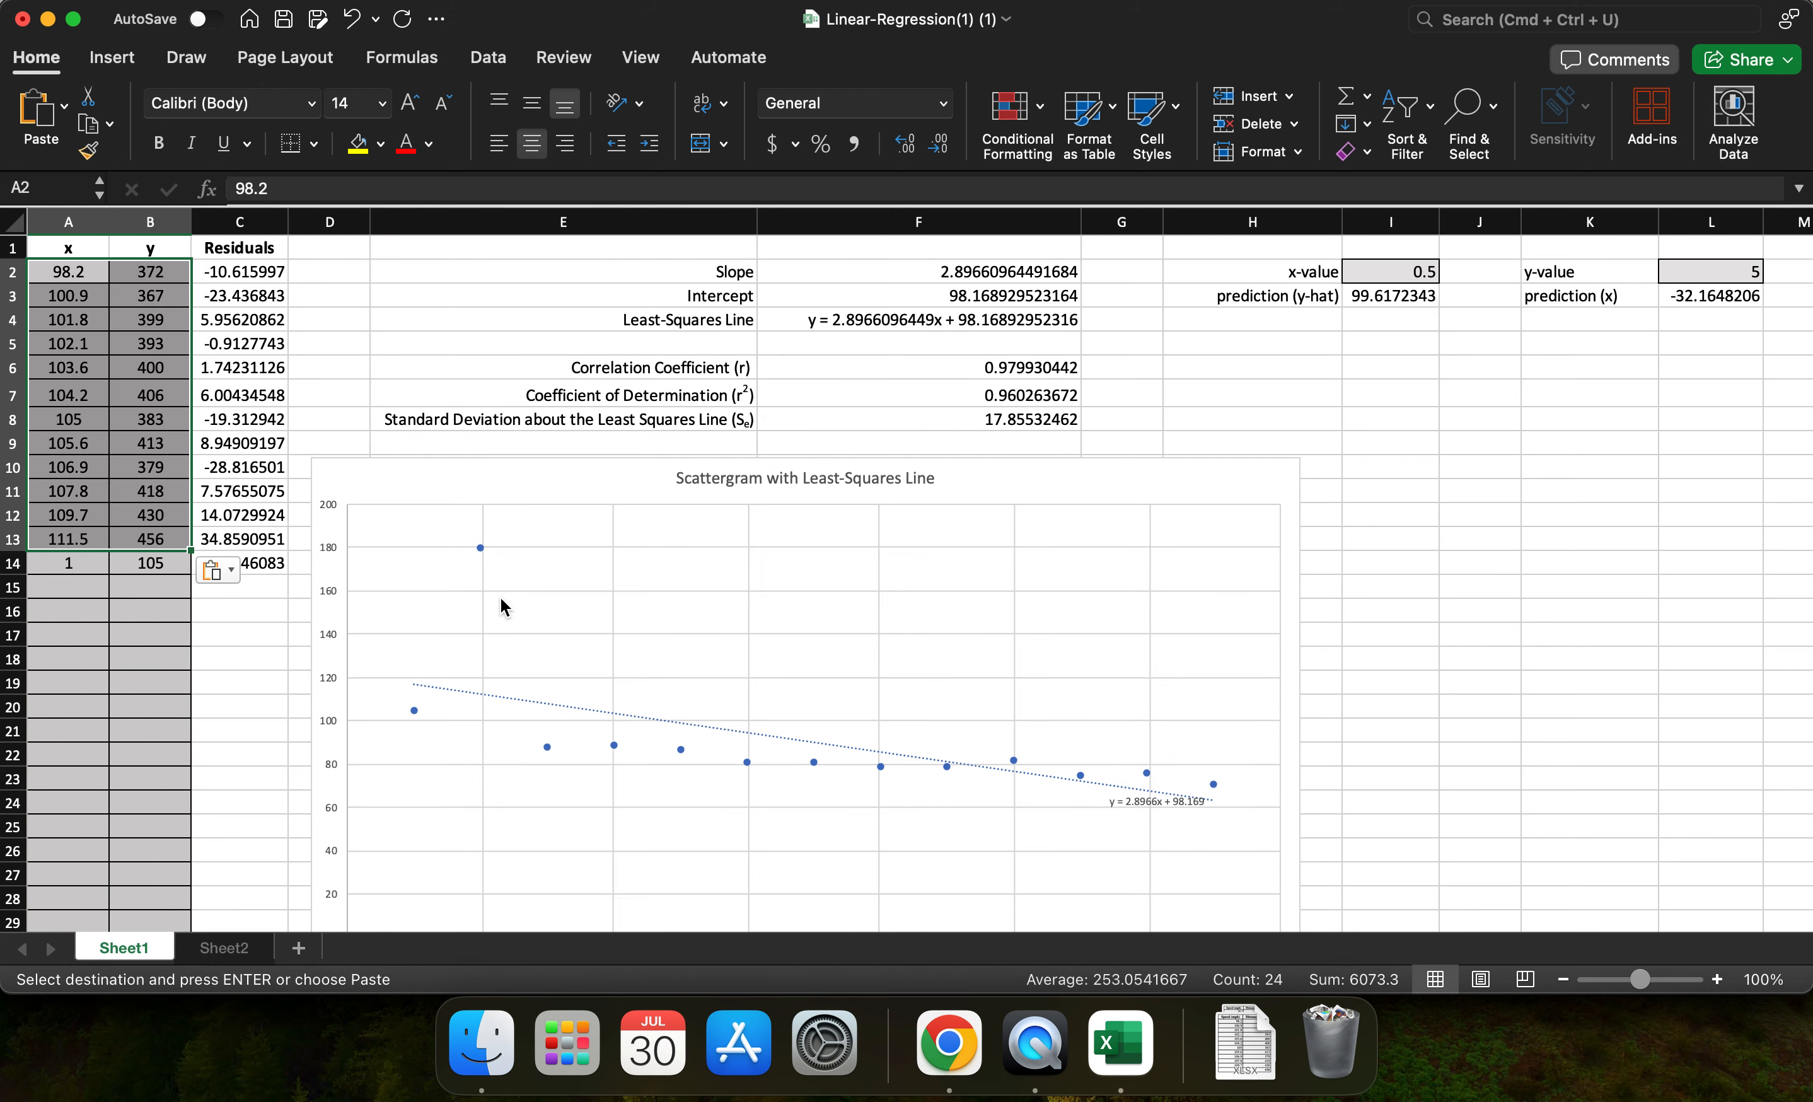
{"action": "left_click_drag", "start_coordinate": [79, 562], "coordinate": [128, 566]}
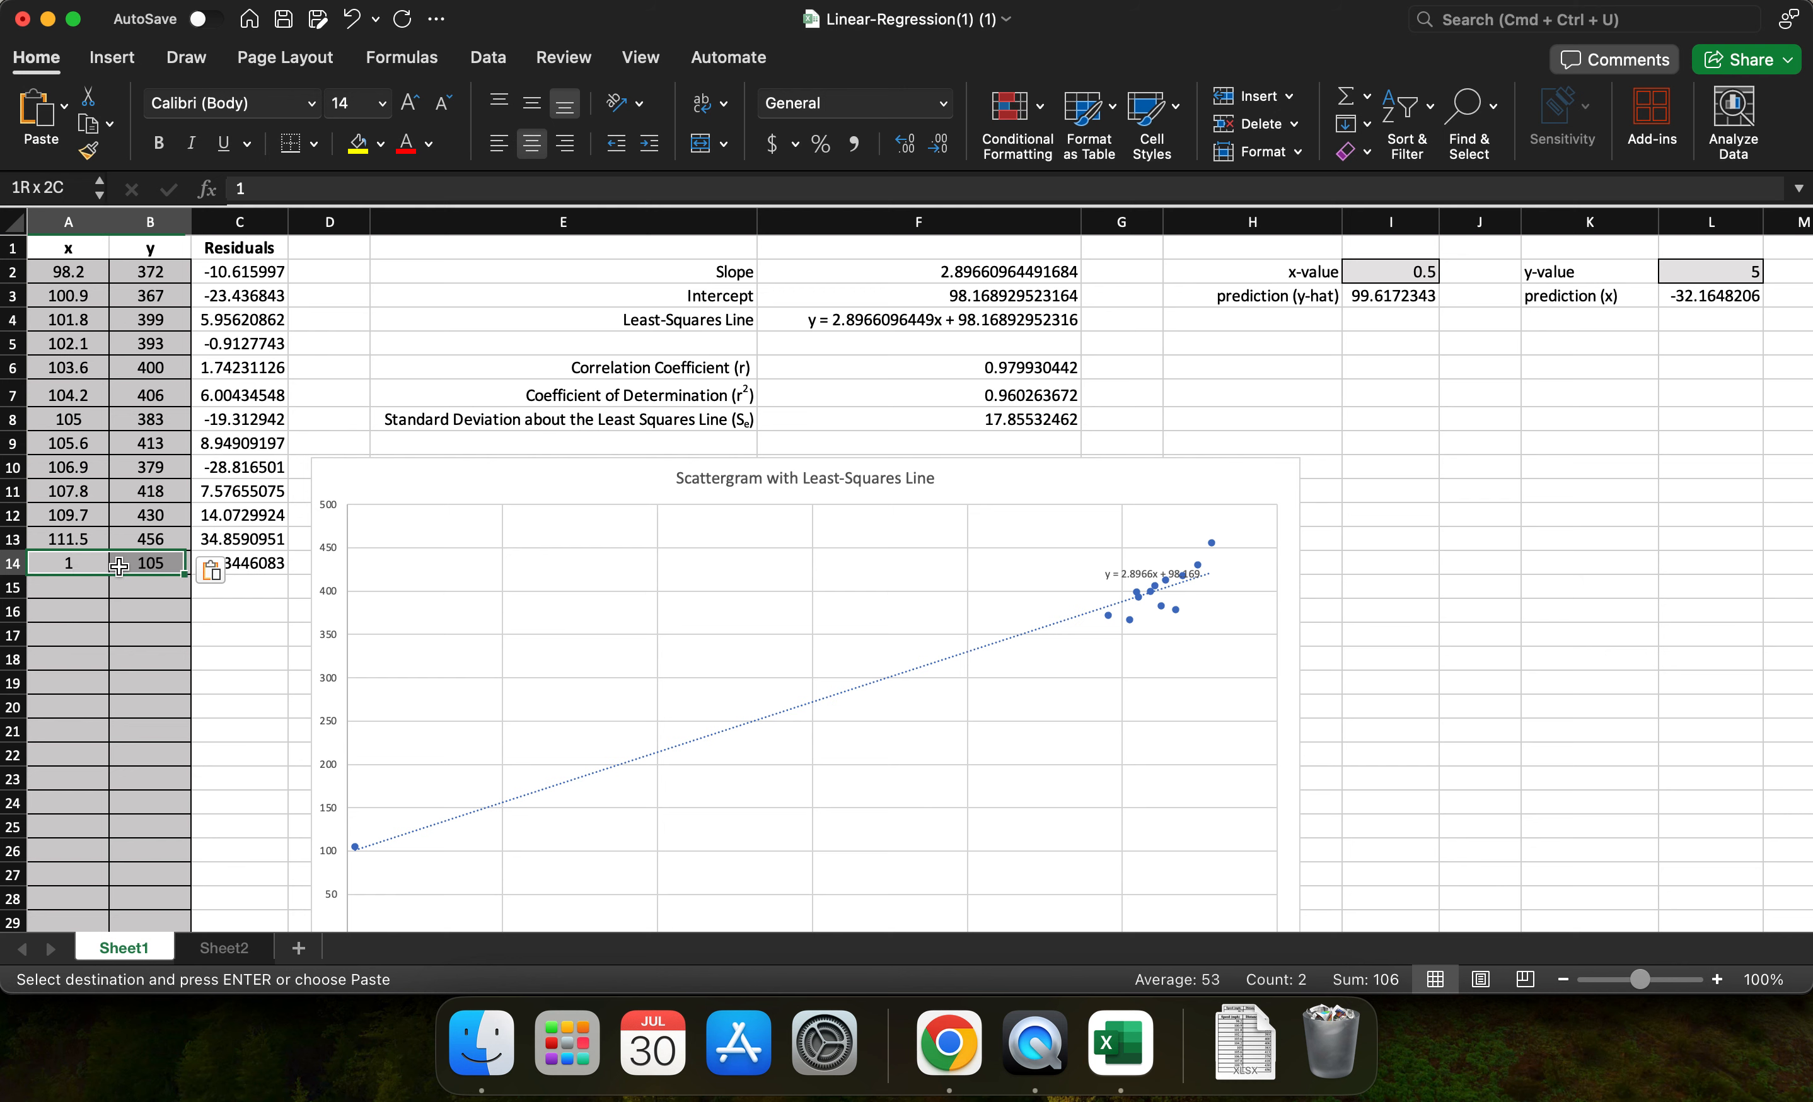
{"action": "key", "text": "Delete"}
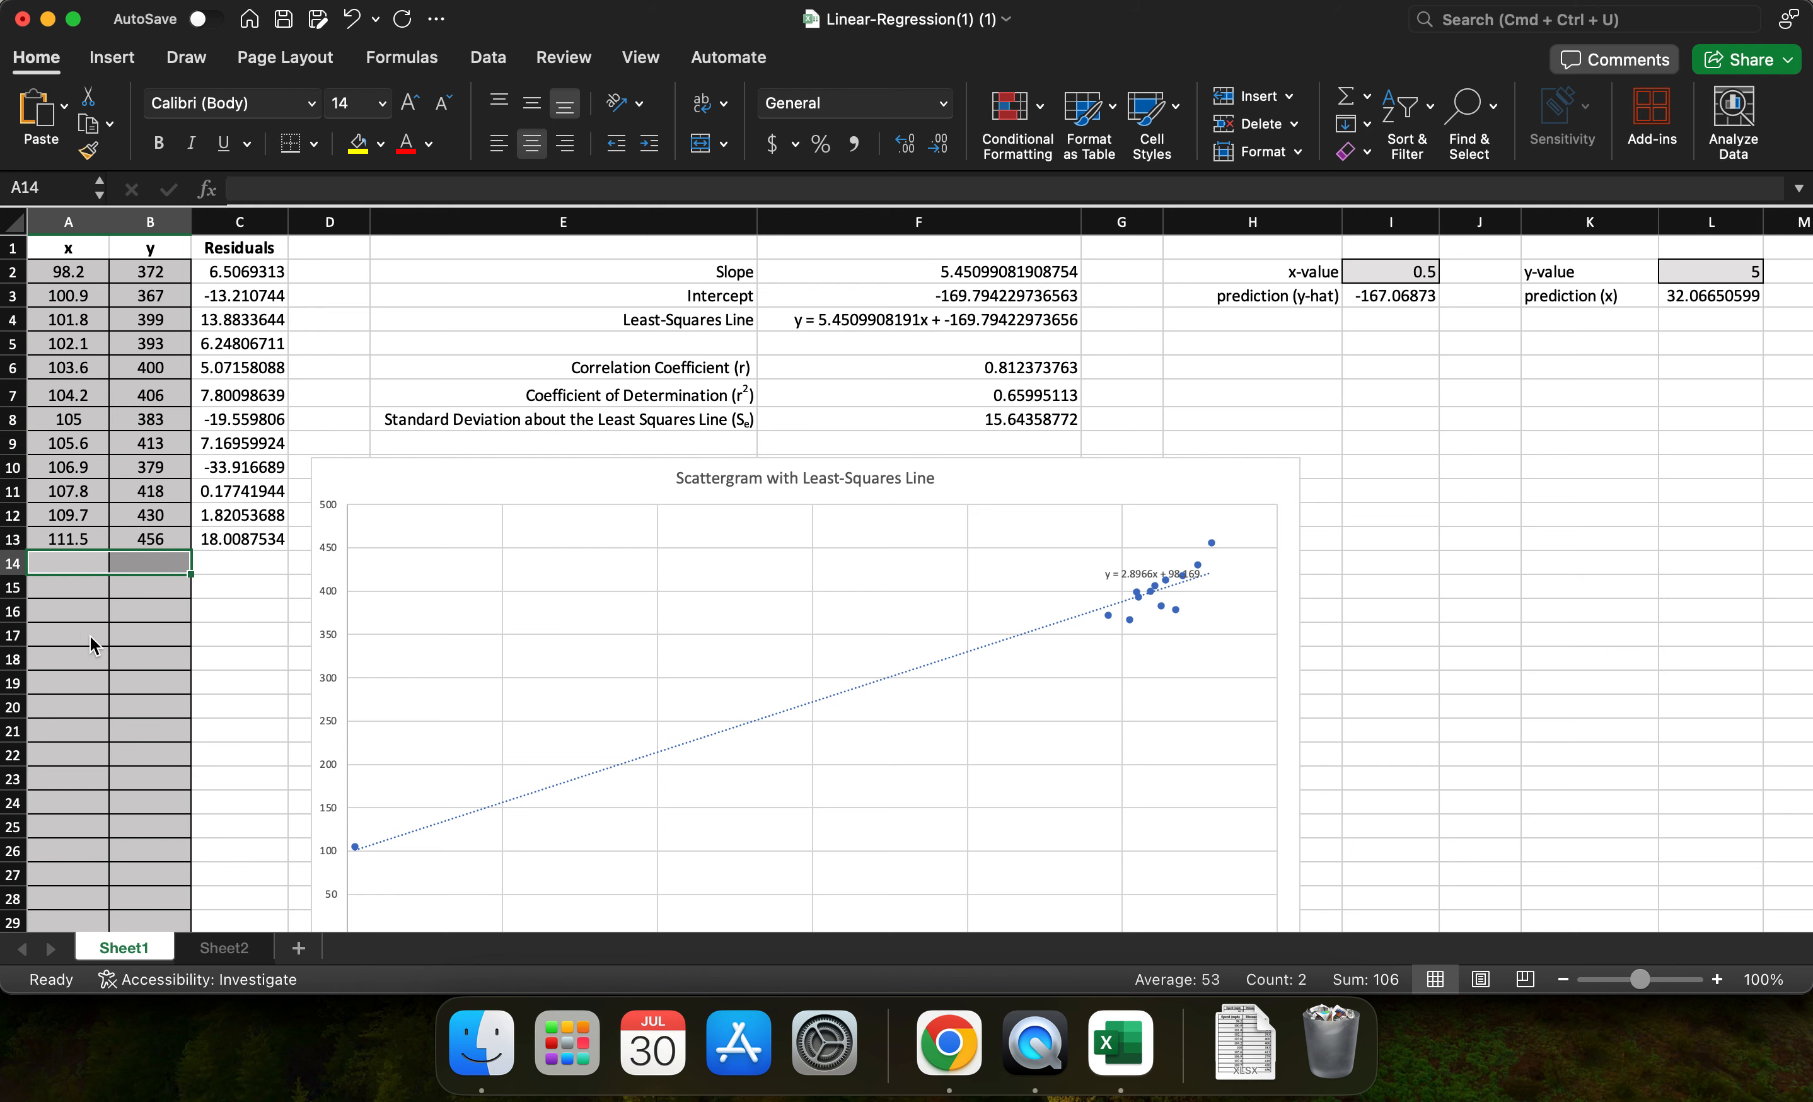
Step: Examine the paired x and y values in columns A and B and the residual formula in C2
{"action": "left_click", "coordinate": [82, 267]}
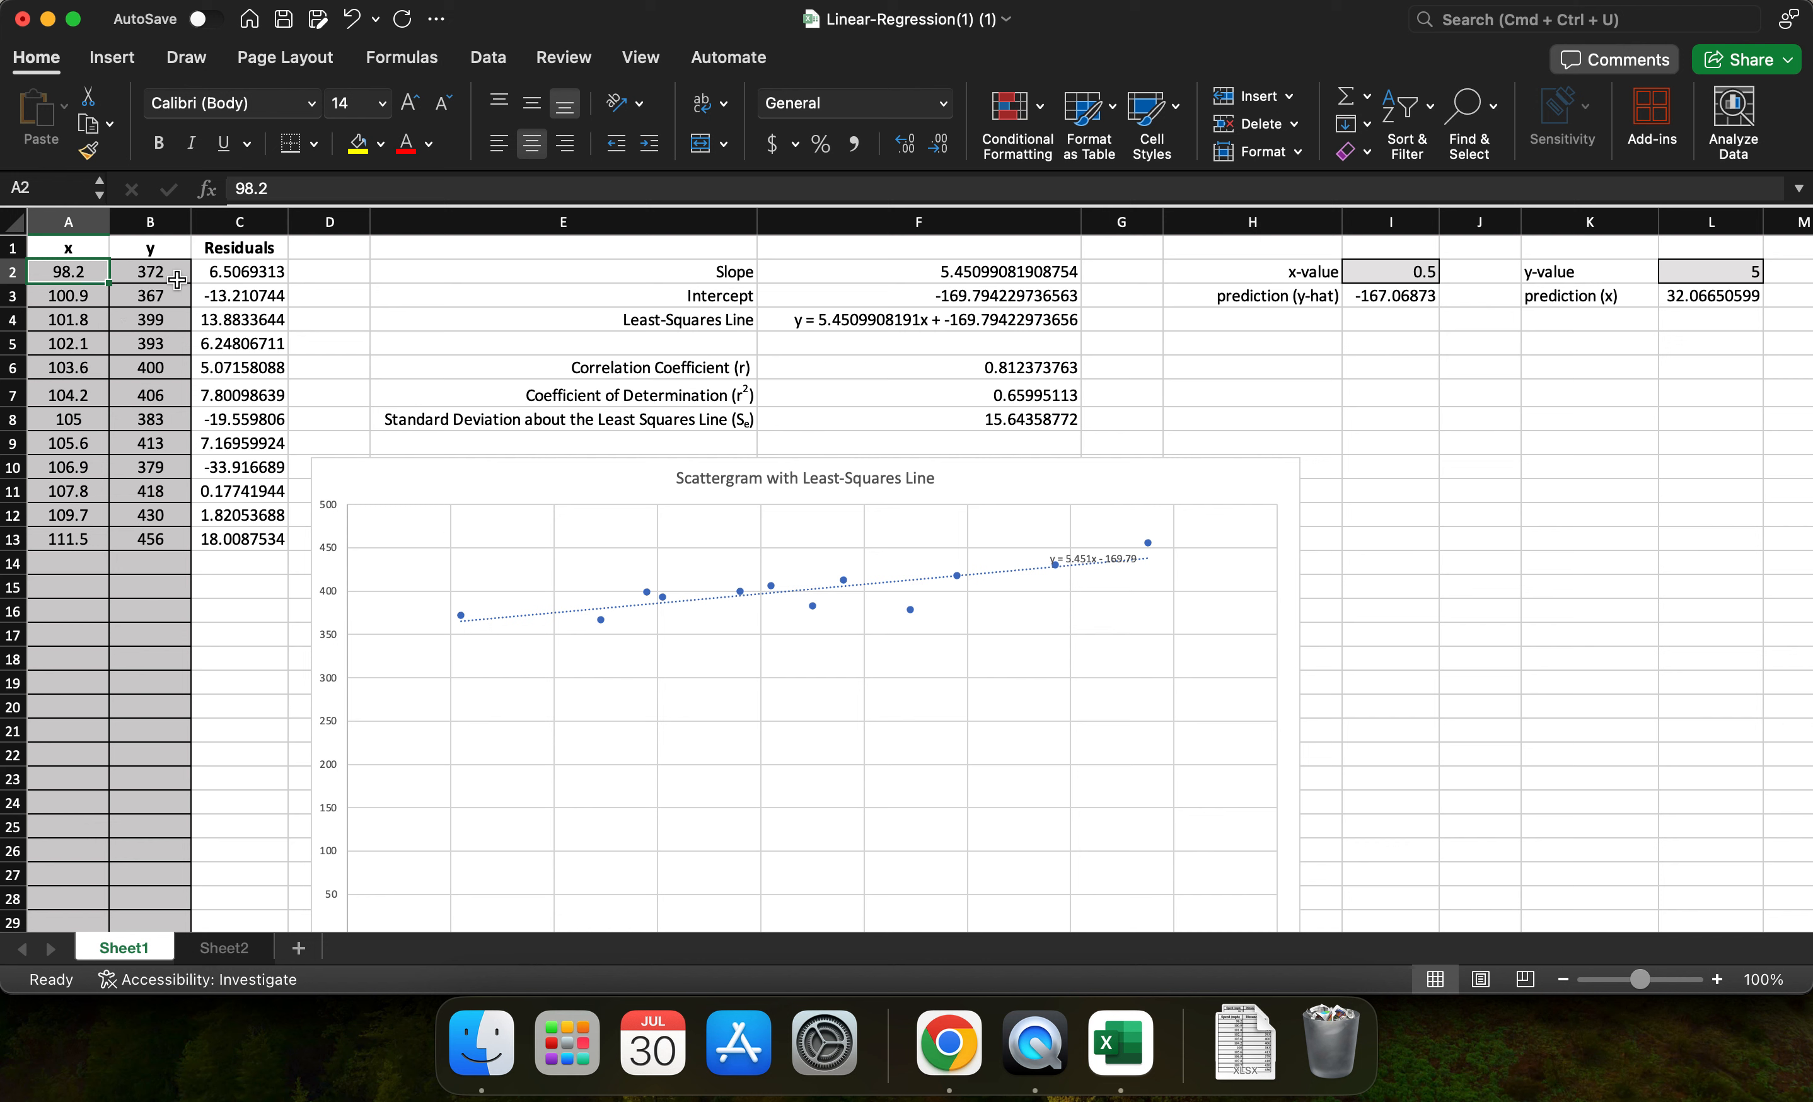
{"action": "left_click", "coordinate": [239, 548]}
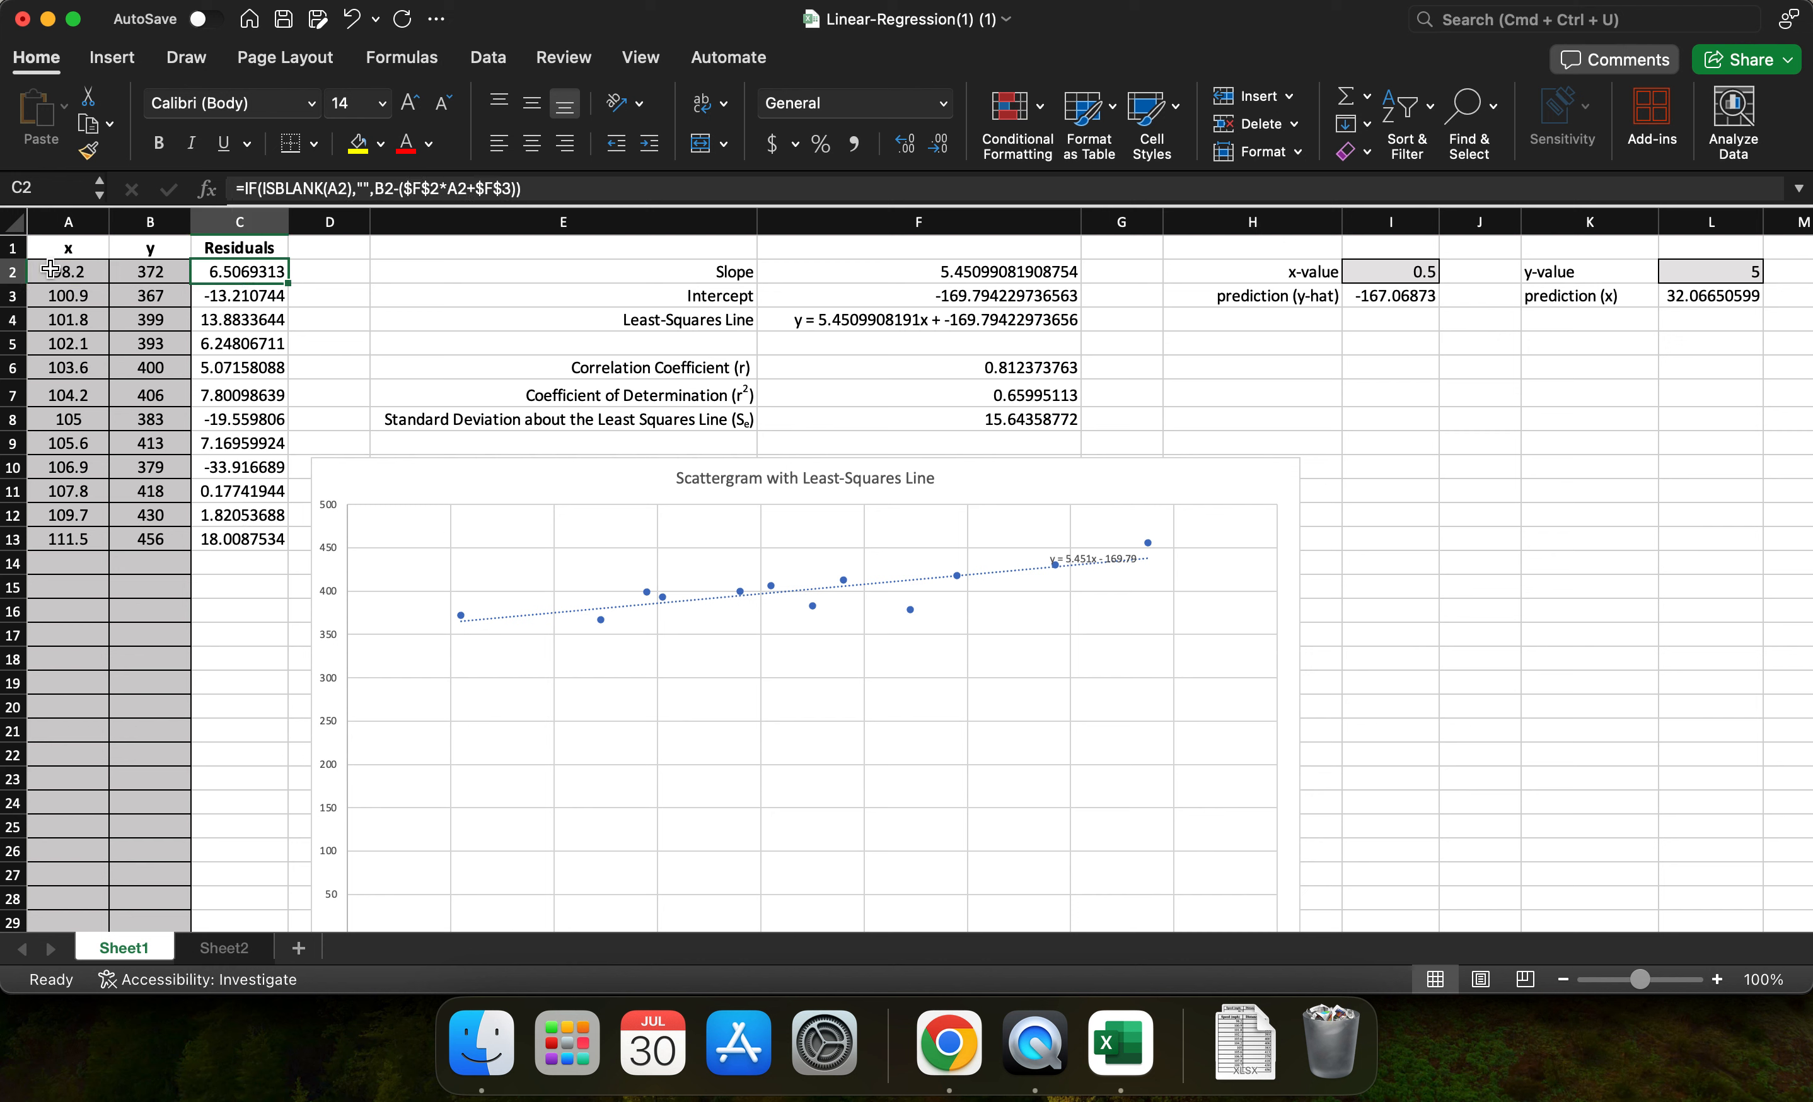
{"action": "left_click", "coordinate": [74, 273]}
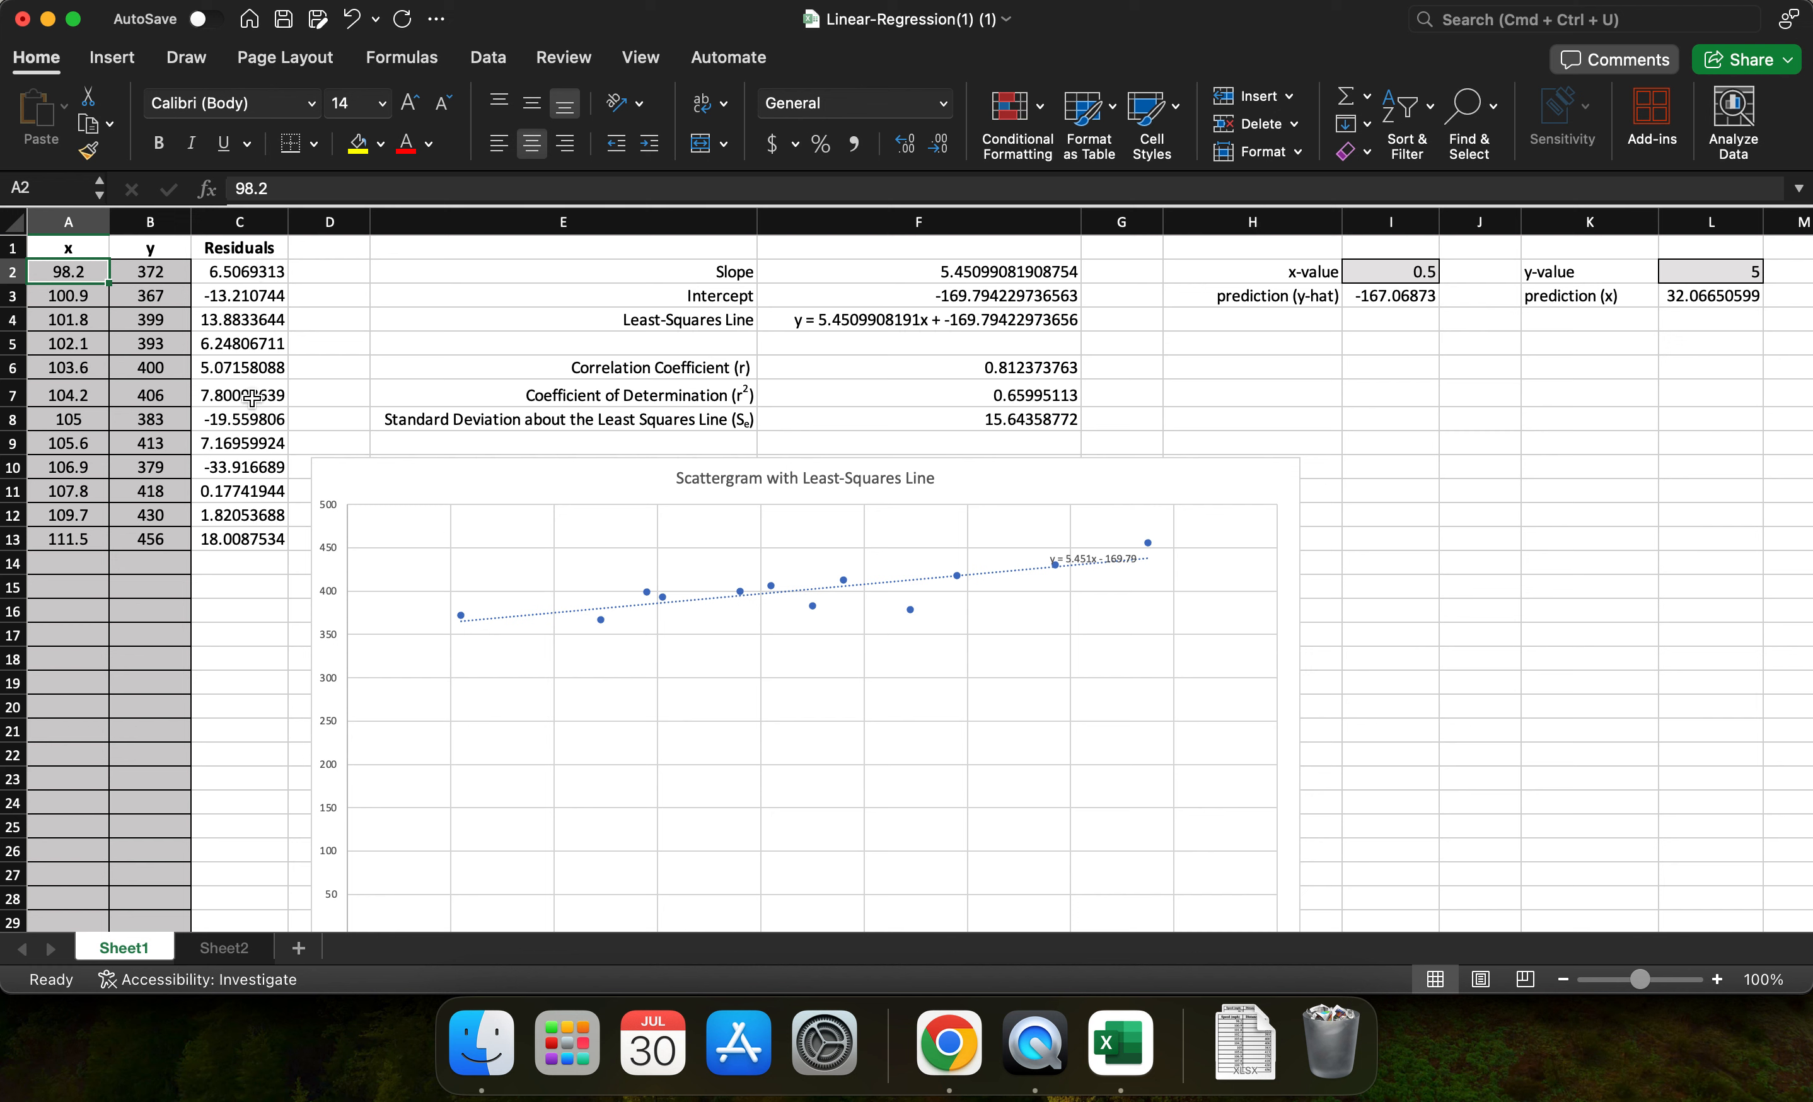
{"action": "left_click", "coordinate": [243, 274]}
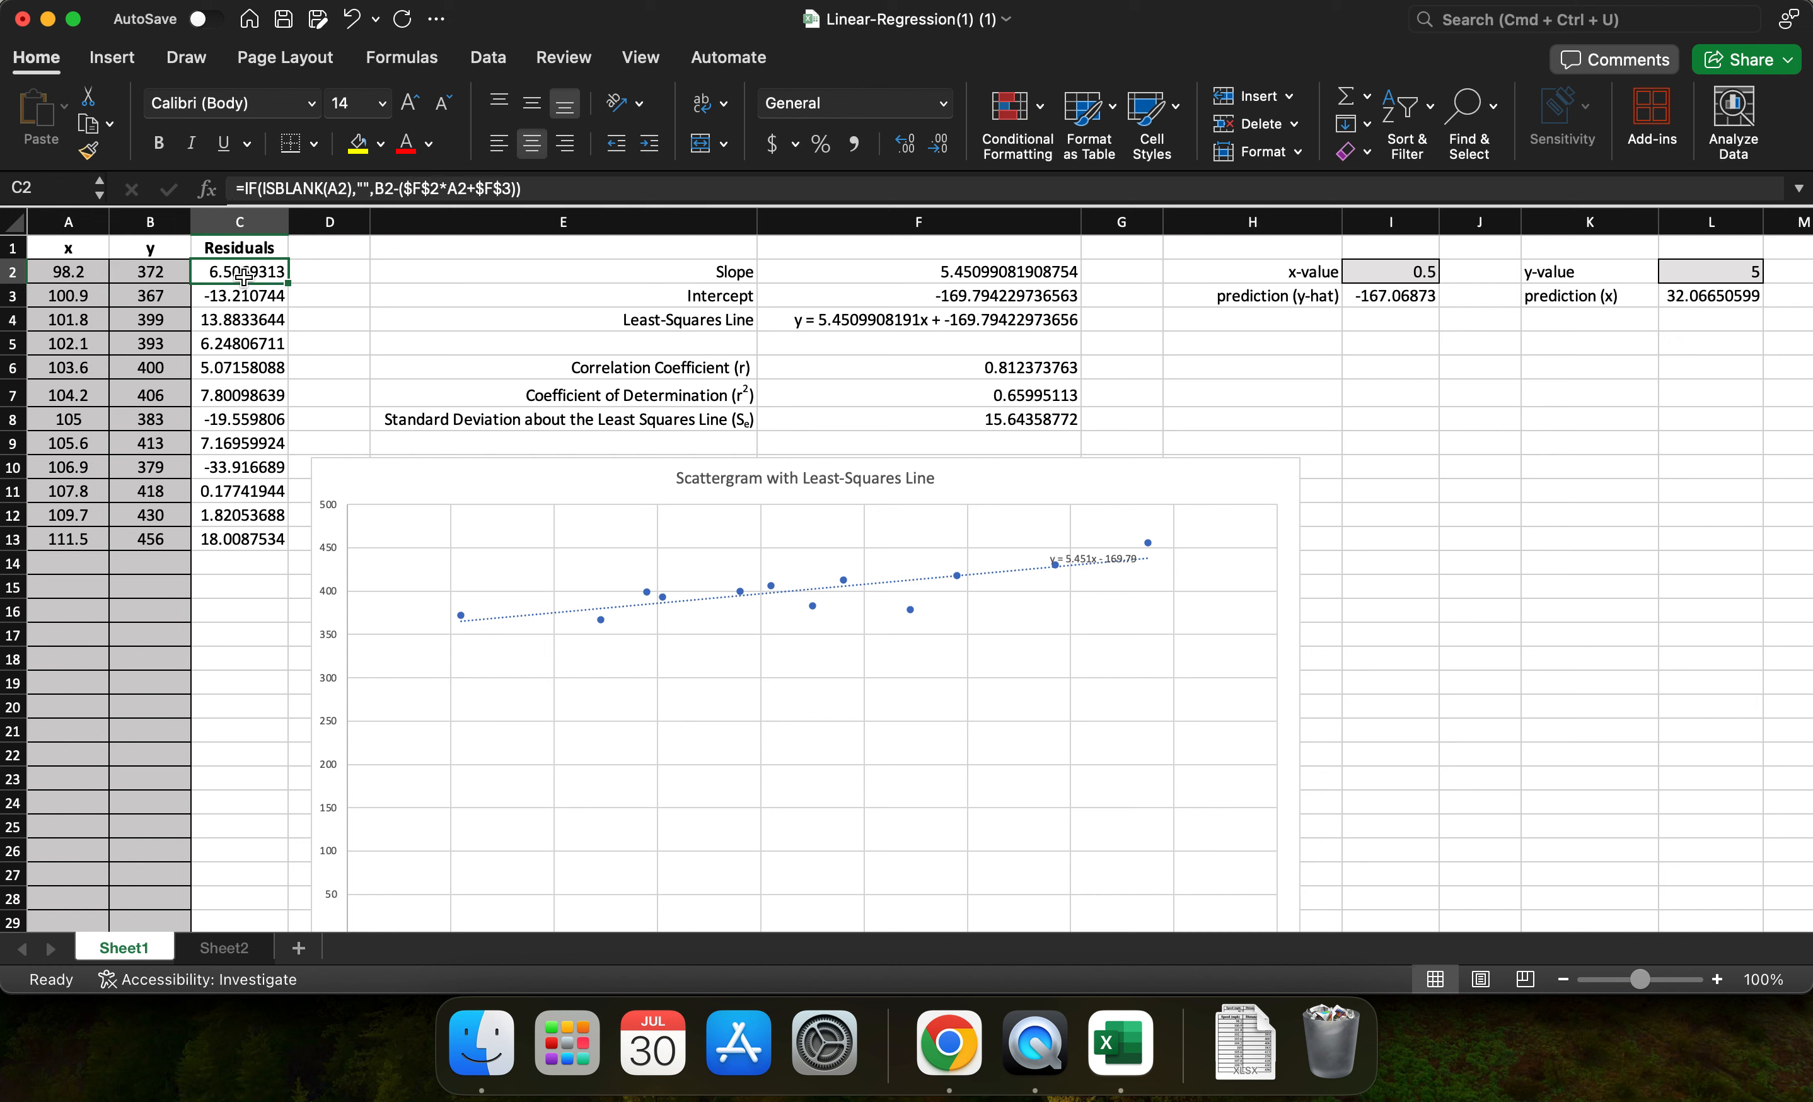
{"action": "left_click", "coordinate": [92, 274]}
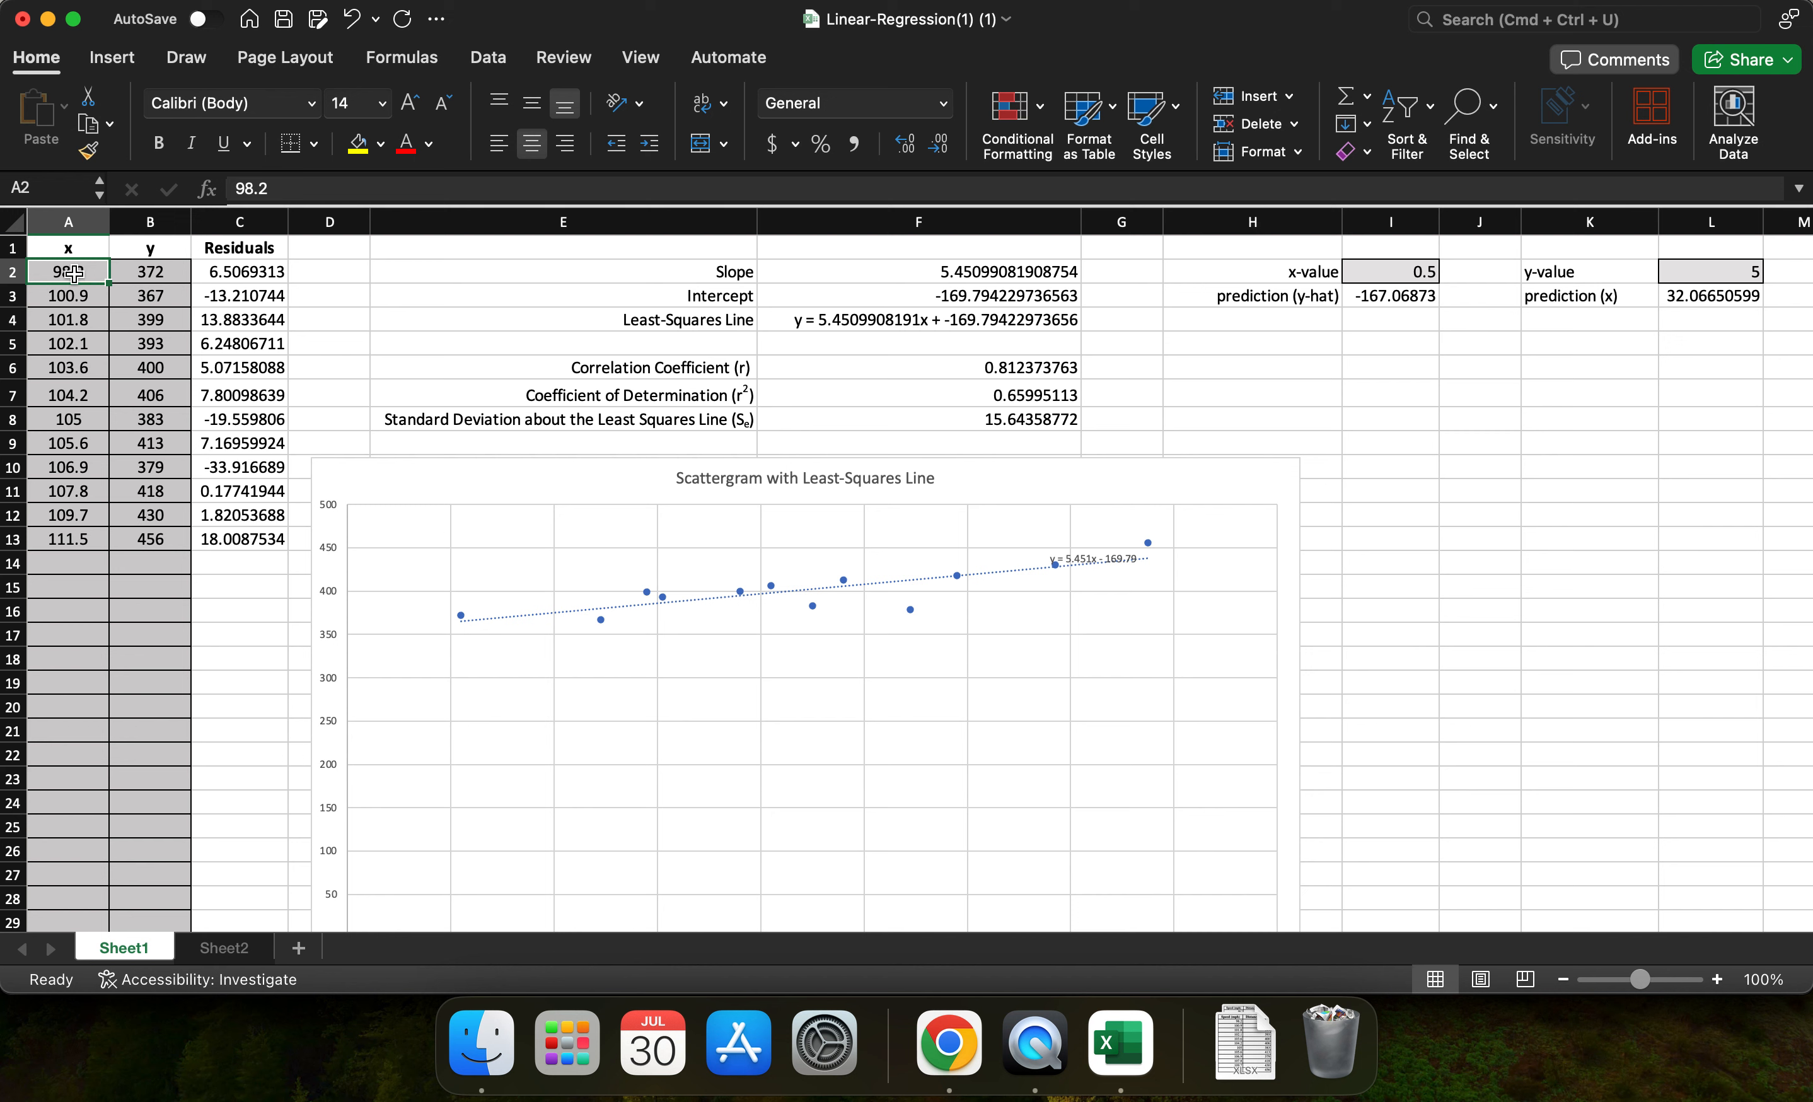
{"action": "key", "text": "Tab"}
{"action": "key", "text": "Return"}
{"action": "key", "text": "Tab"}
{"action": "left_click", "coordinate": [93, 319]}
{"action": "left_click", "coordinate": [161, 325]}
{"action": "left_click", "coordinate": [90, 348]}
{"action": "left_click", "coordinate": [152, 345]}
{"action": "left_click", "coordinate": [80, 371]}
{"action": "left_click", "coordinate": [137, 373]}
{"action": "left_click", "coordinate": [64, 410]}
{"action": "left_click", "coordinate": [67, 393]}
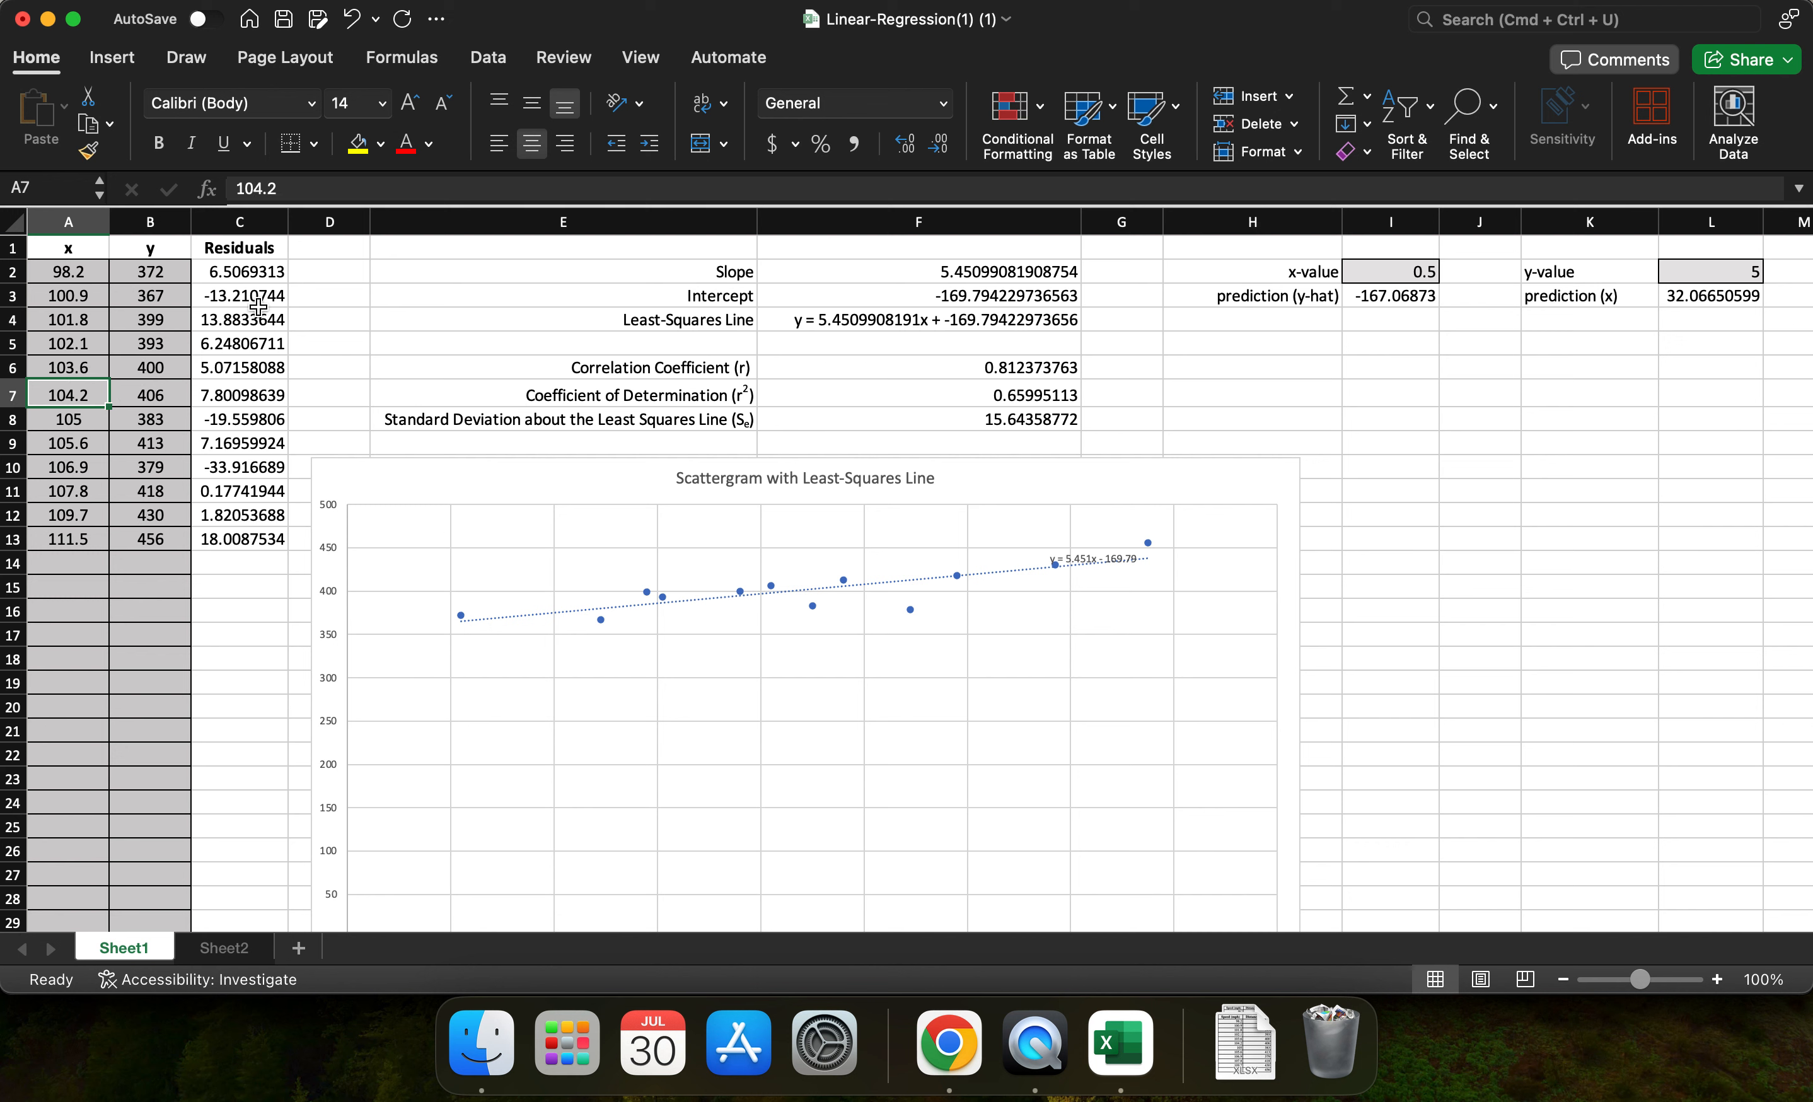
{"action": "left_click", "coordinate": [59, 271]}
{"action": "left_click", "coordinate": [139, 266]}
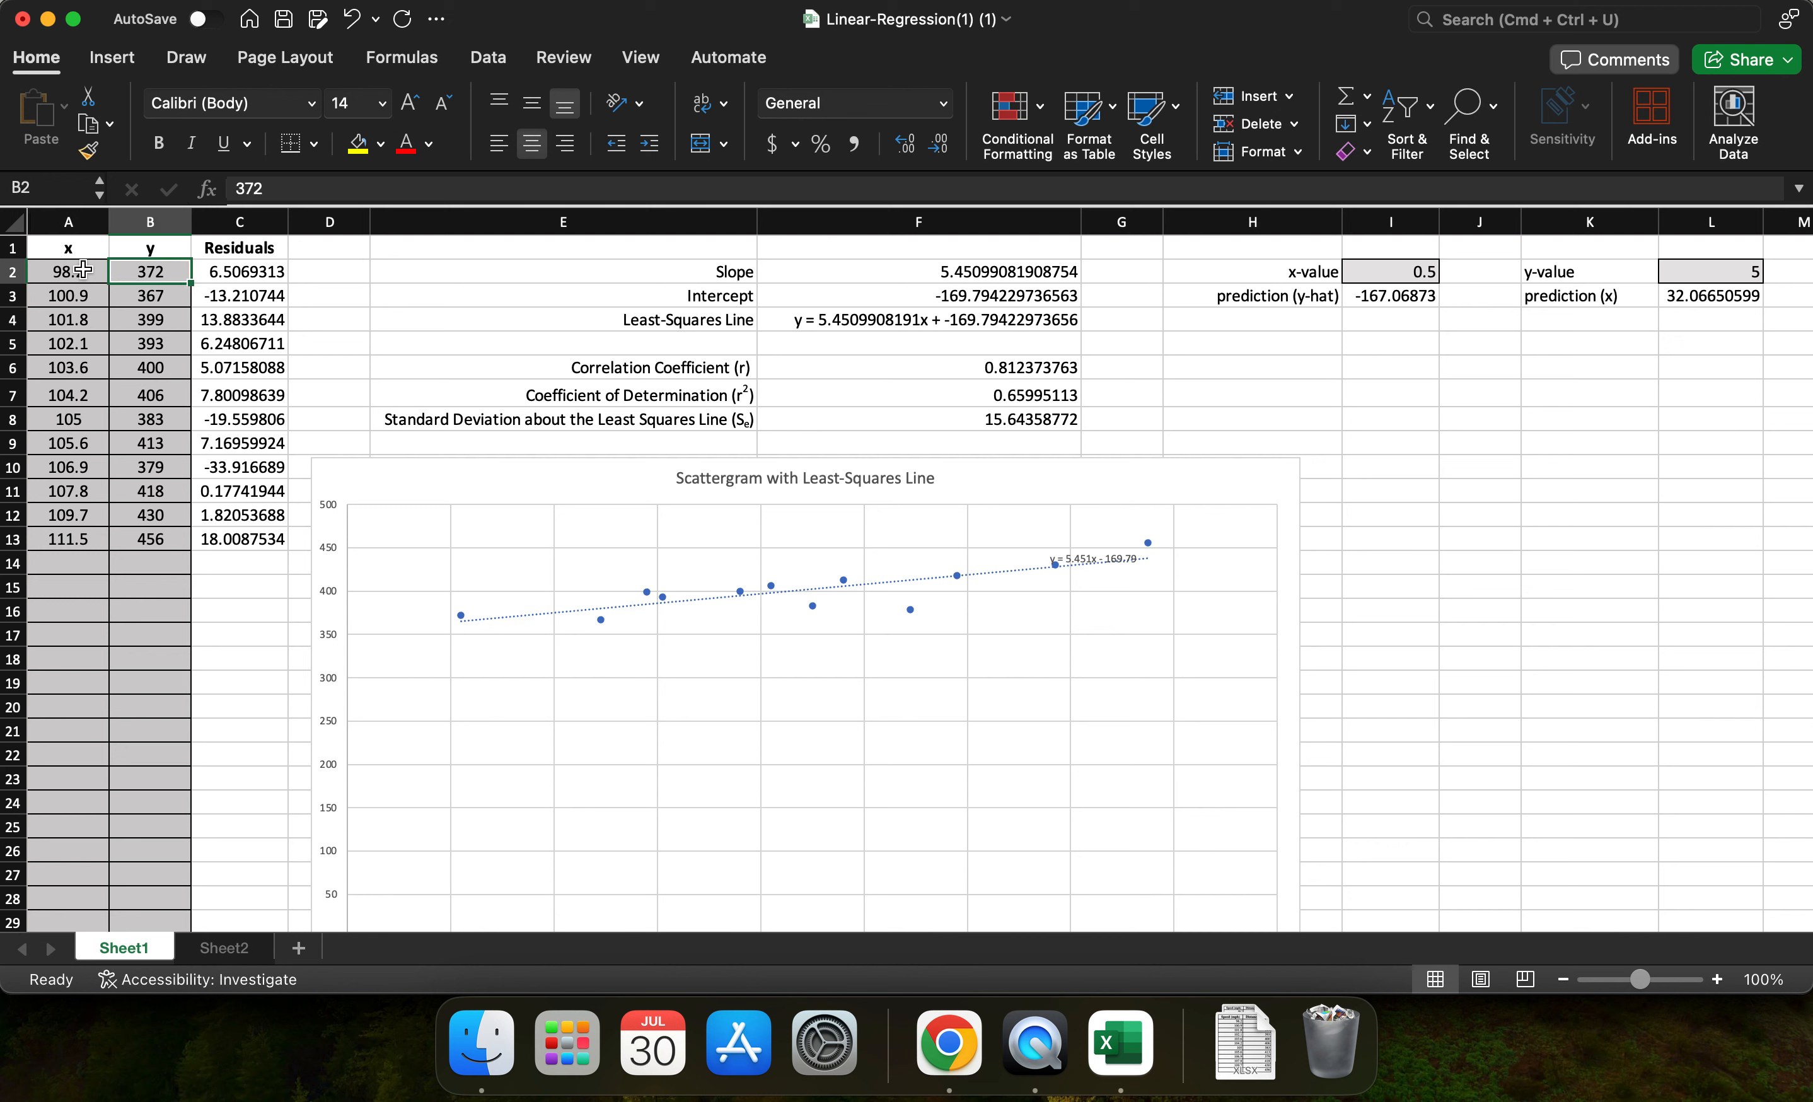
{"action": "left_click", "coordinate": [83, 271]}
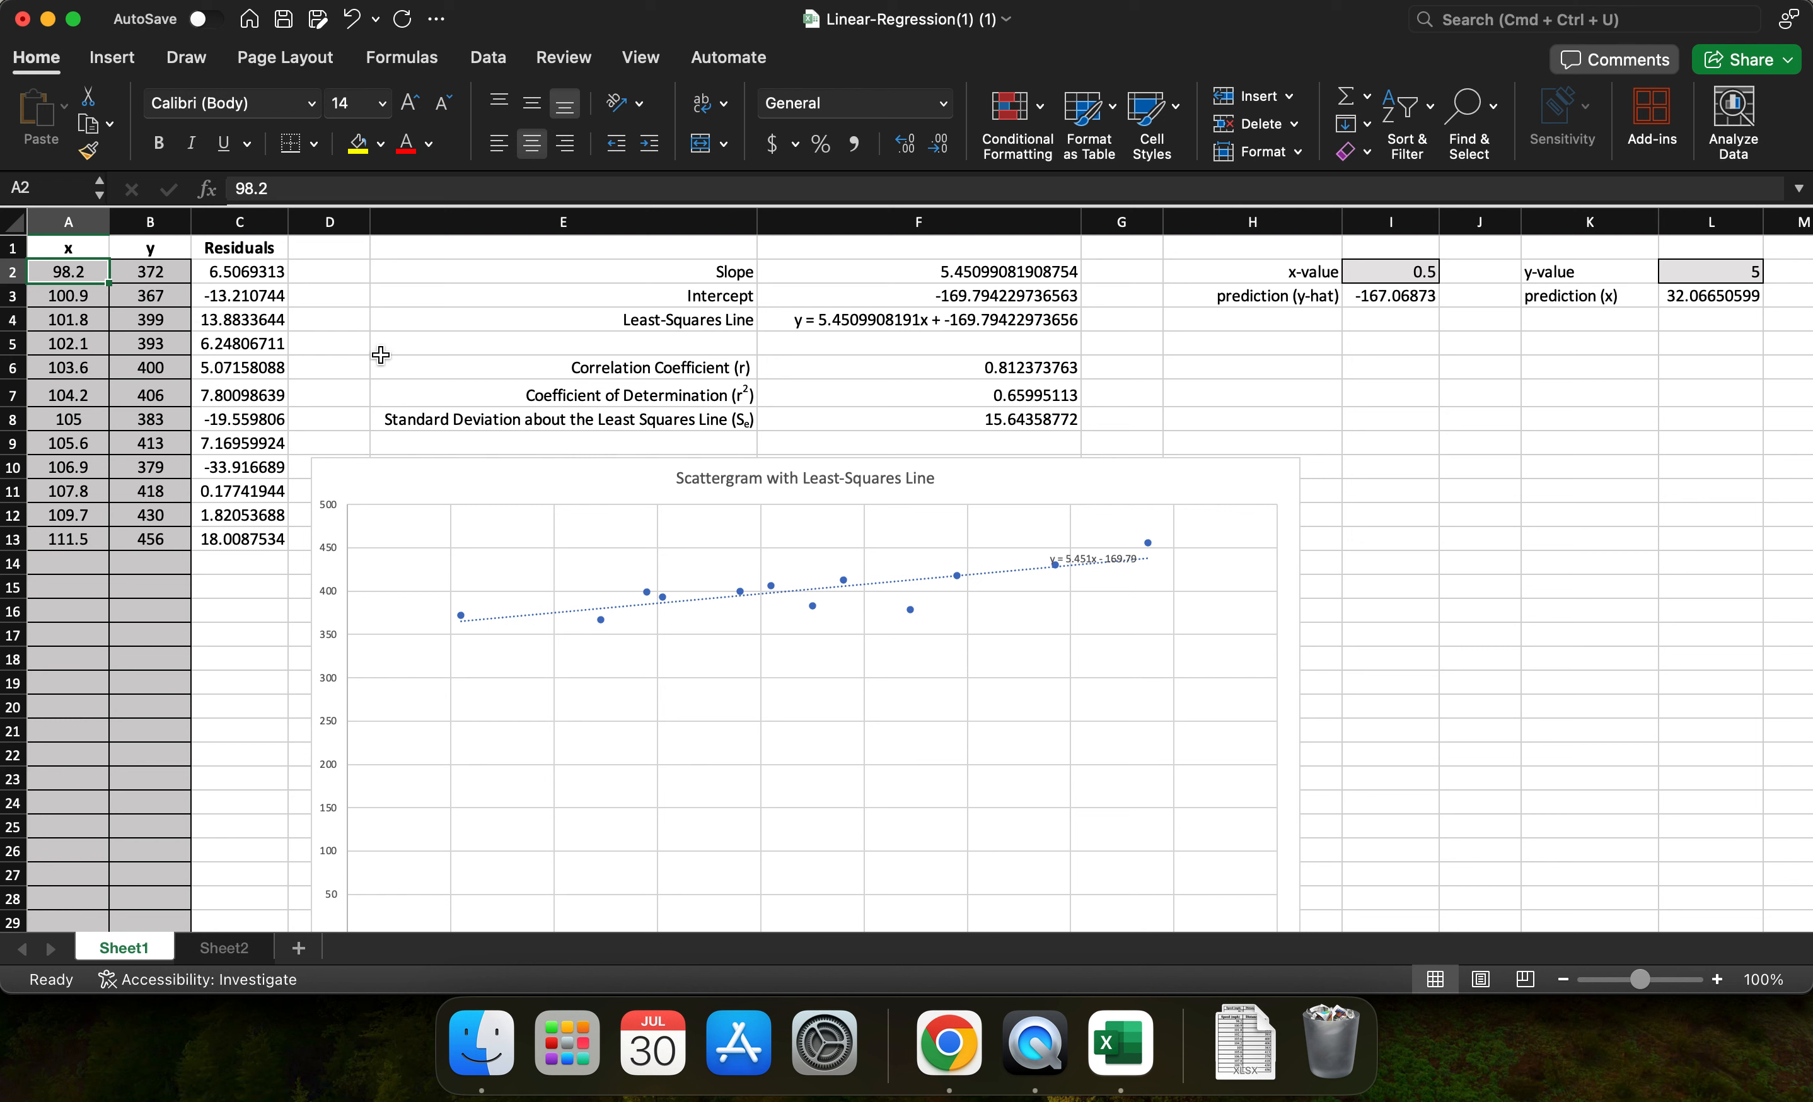
Step: Examine the regression formulas from the slope in F2 to the standard deviation in F8, and the scattergram with its least-squares line
{"action": "left_click", "coordinate": [999, 273]}
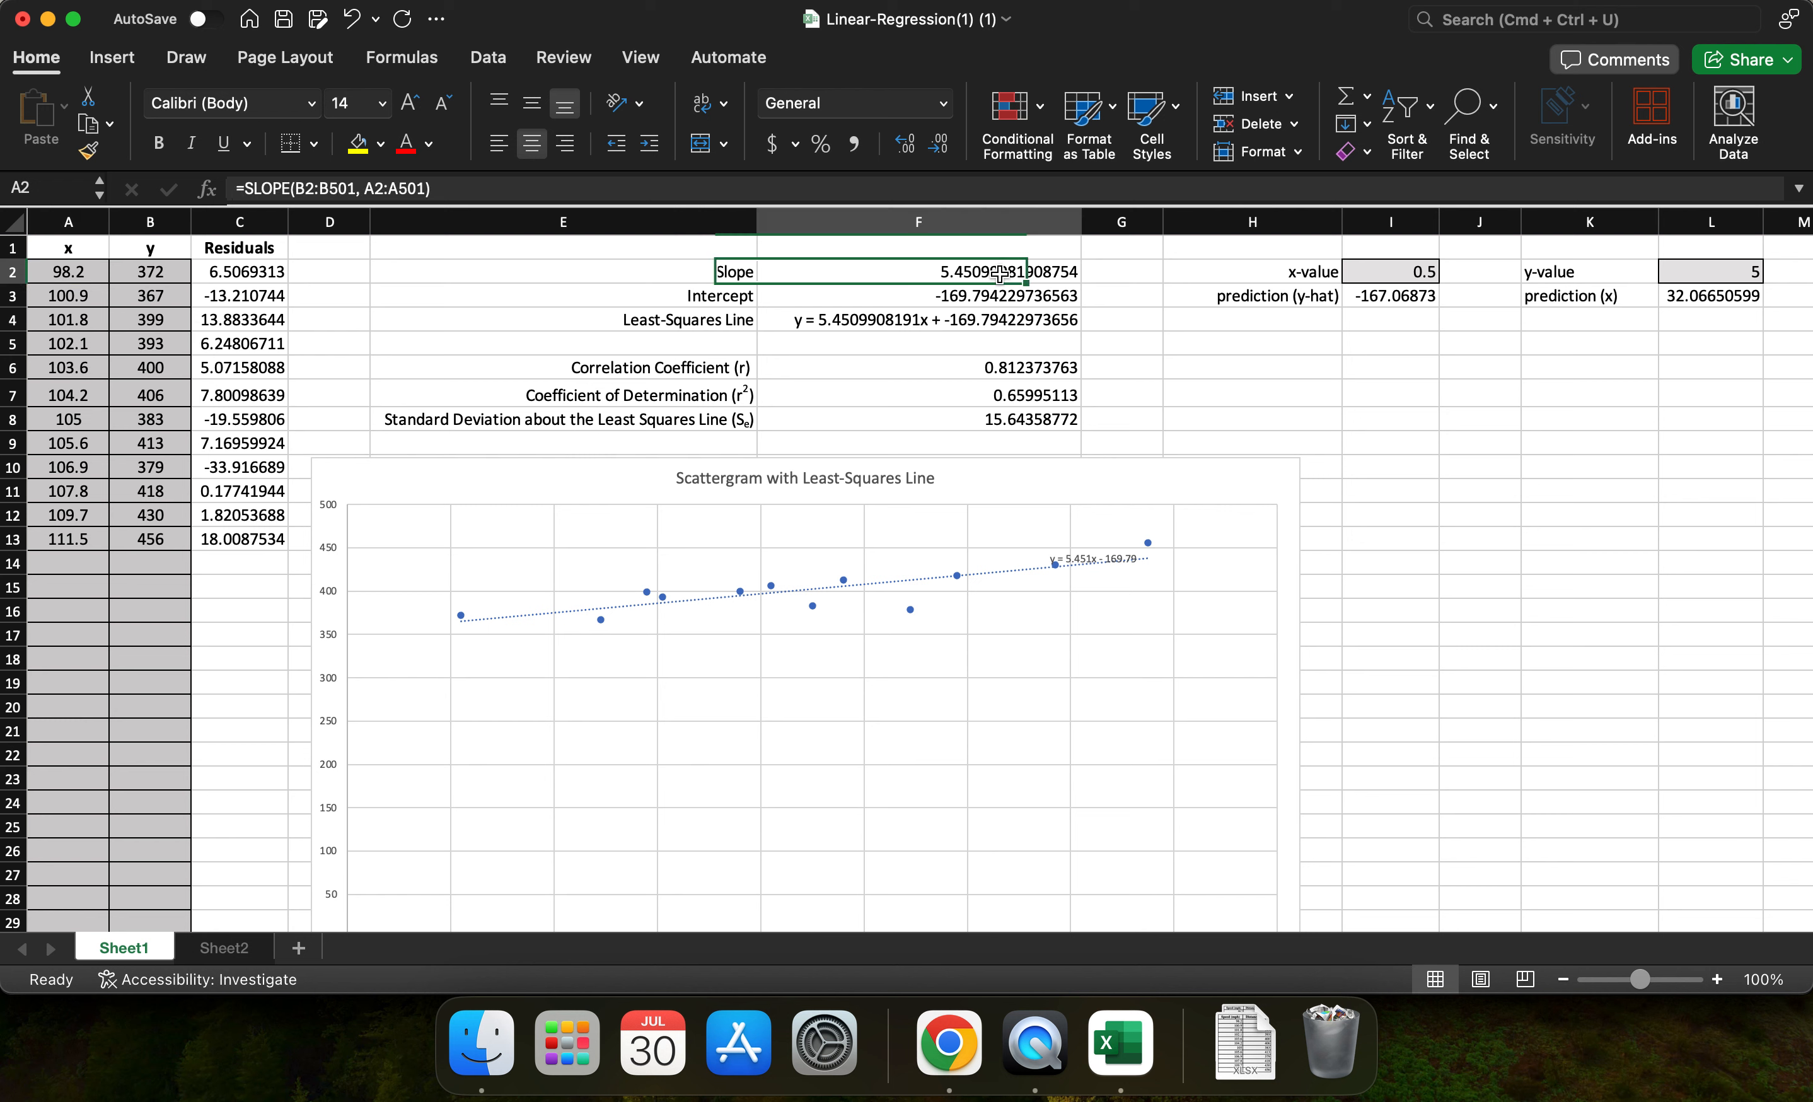
{"action": "left_click", "coordinate": [1007, 300]}
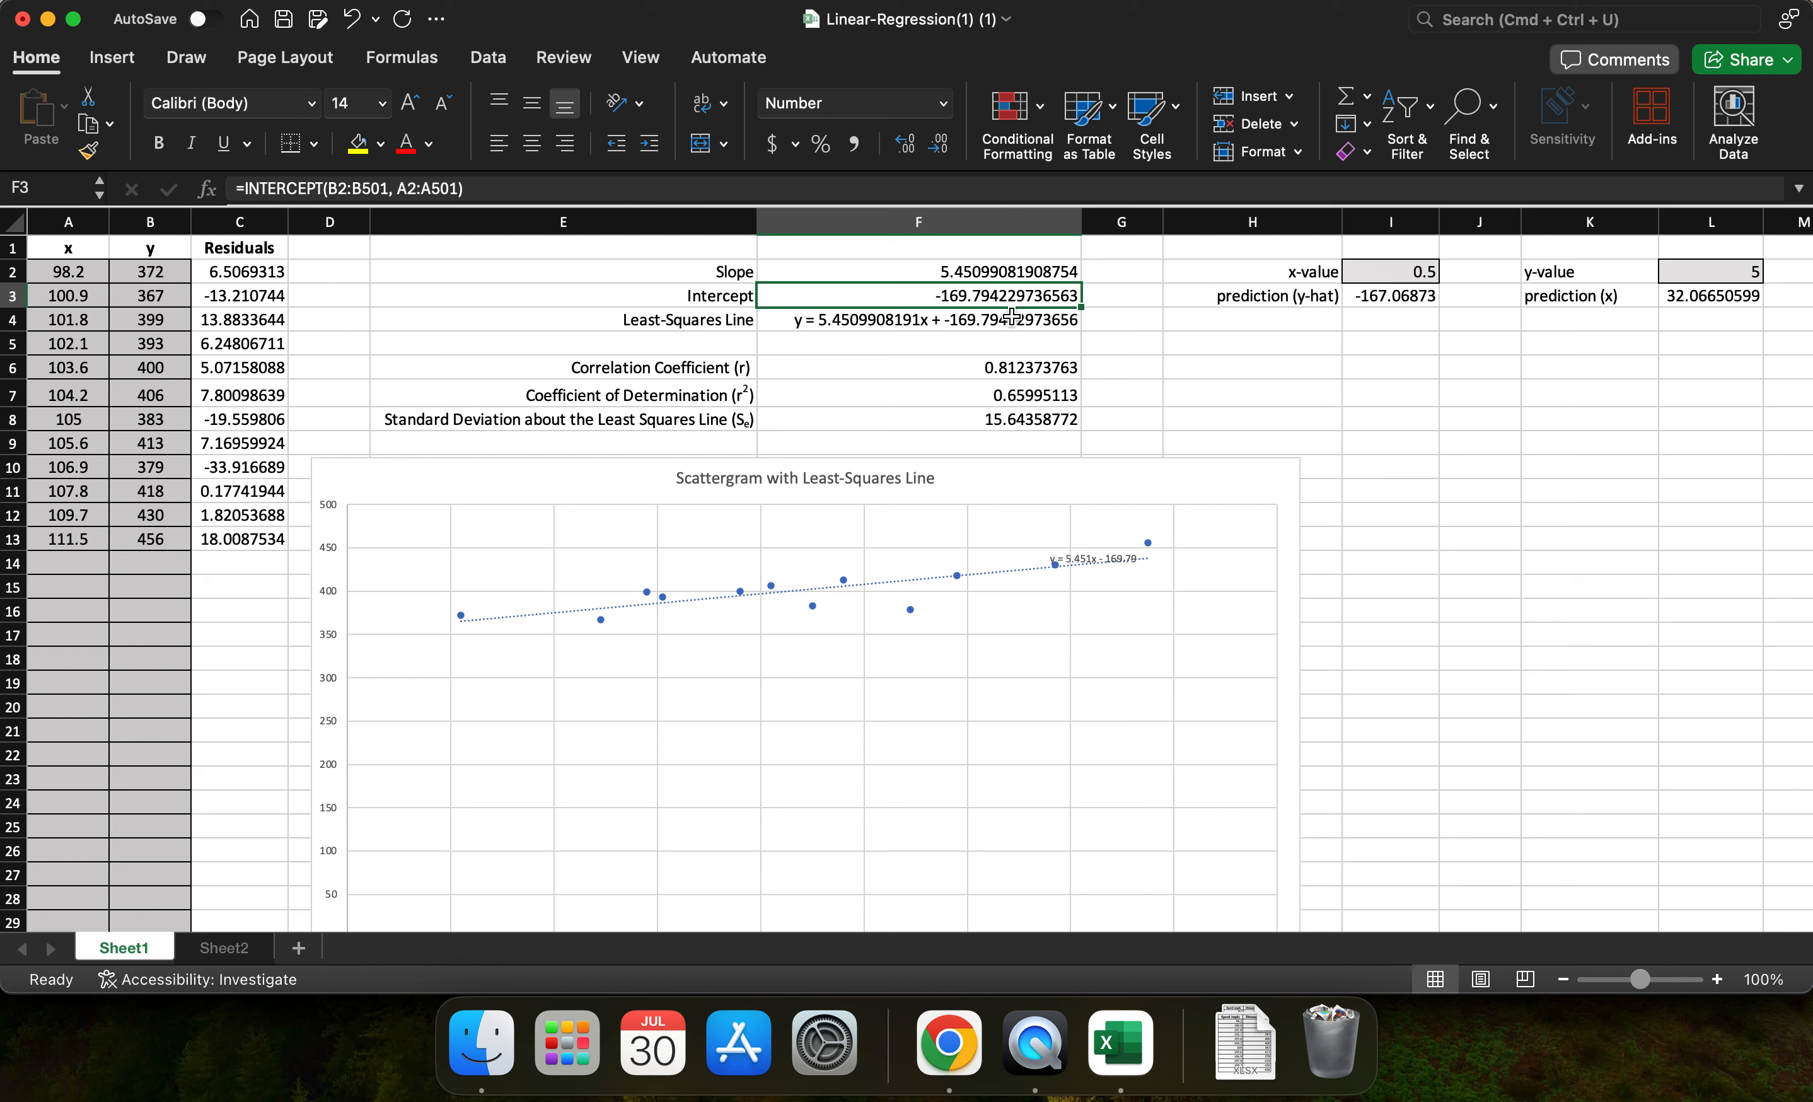
{"action": "left_click", "coordinate": [983, 325]}
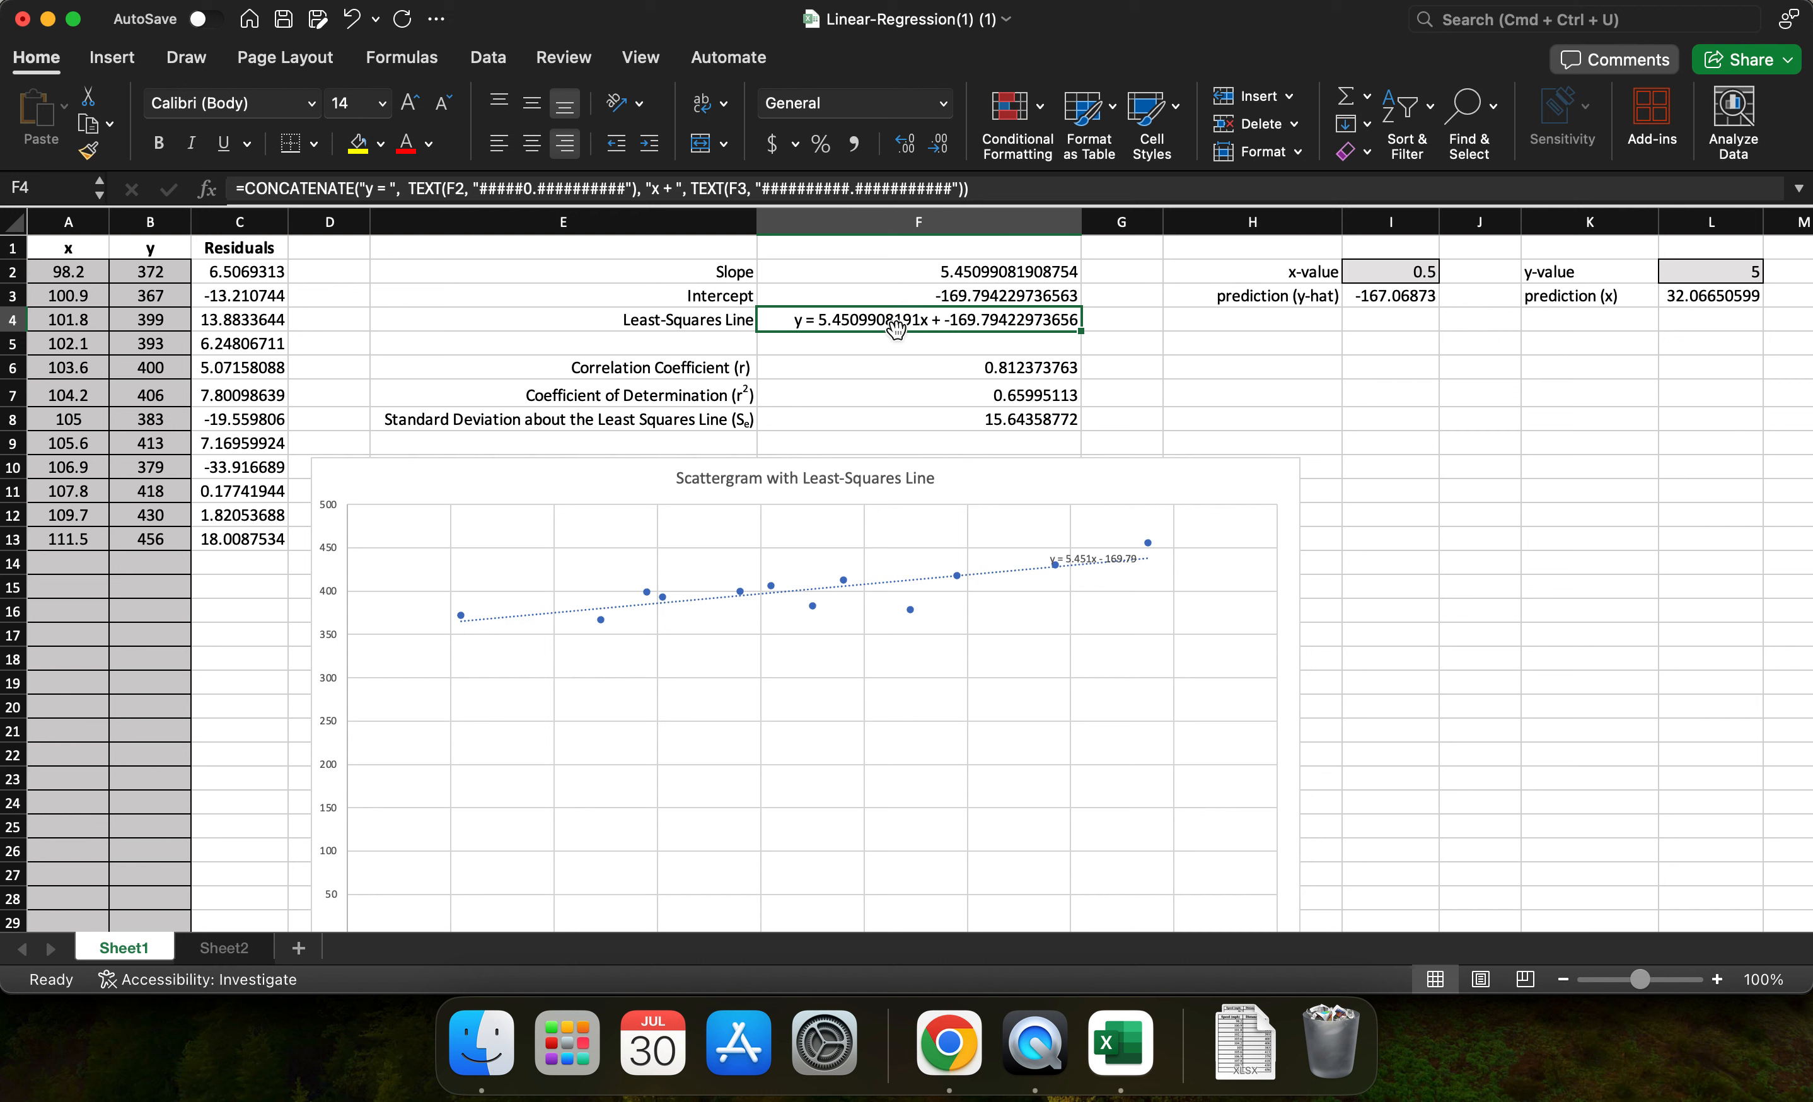
{"action": "left_click", "coordinate": [944, 371]}
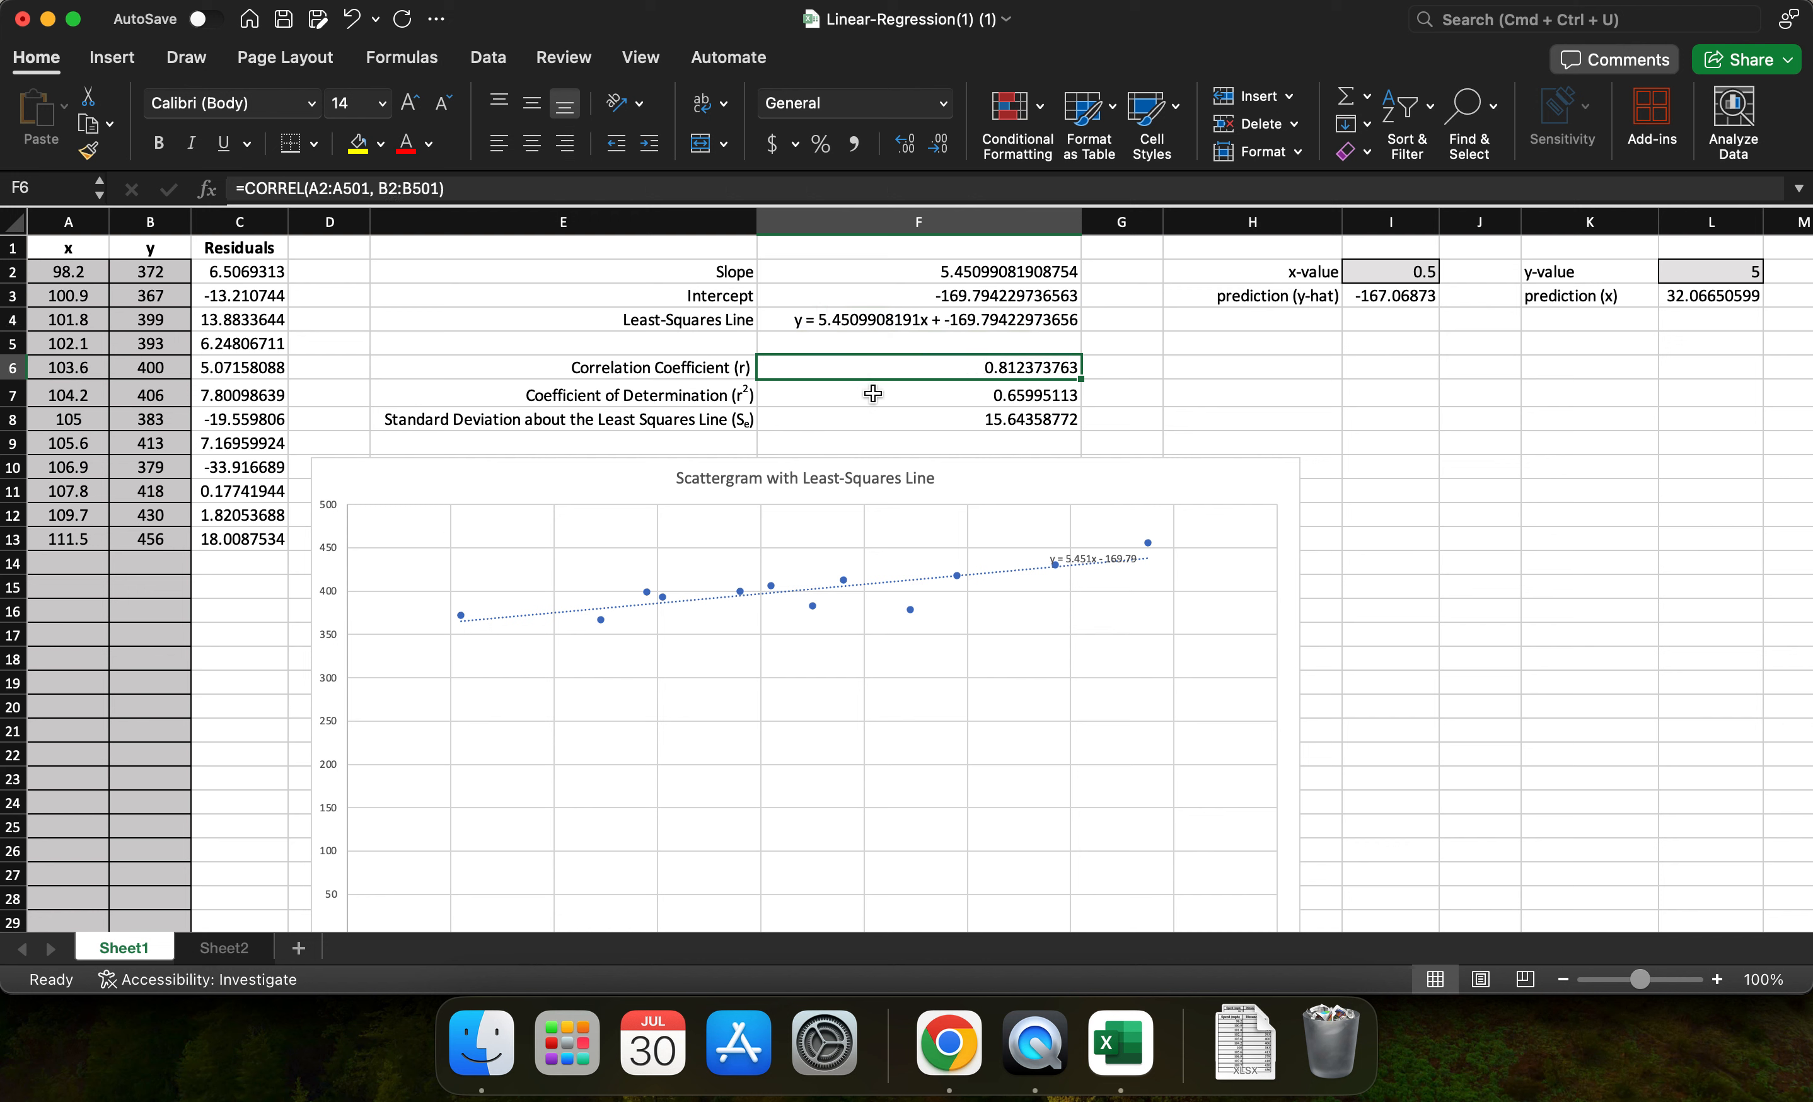
{"action": "left_click", "coordinate": [899, 401]}
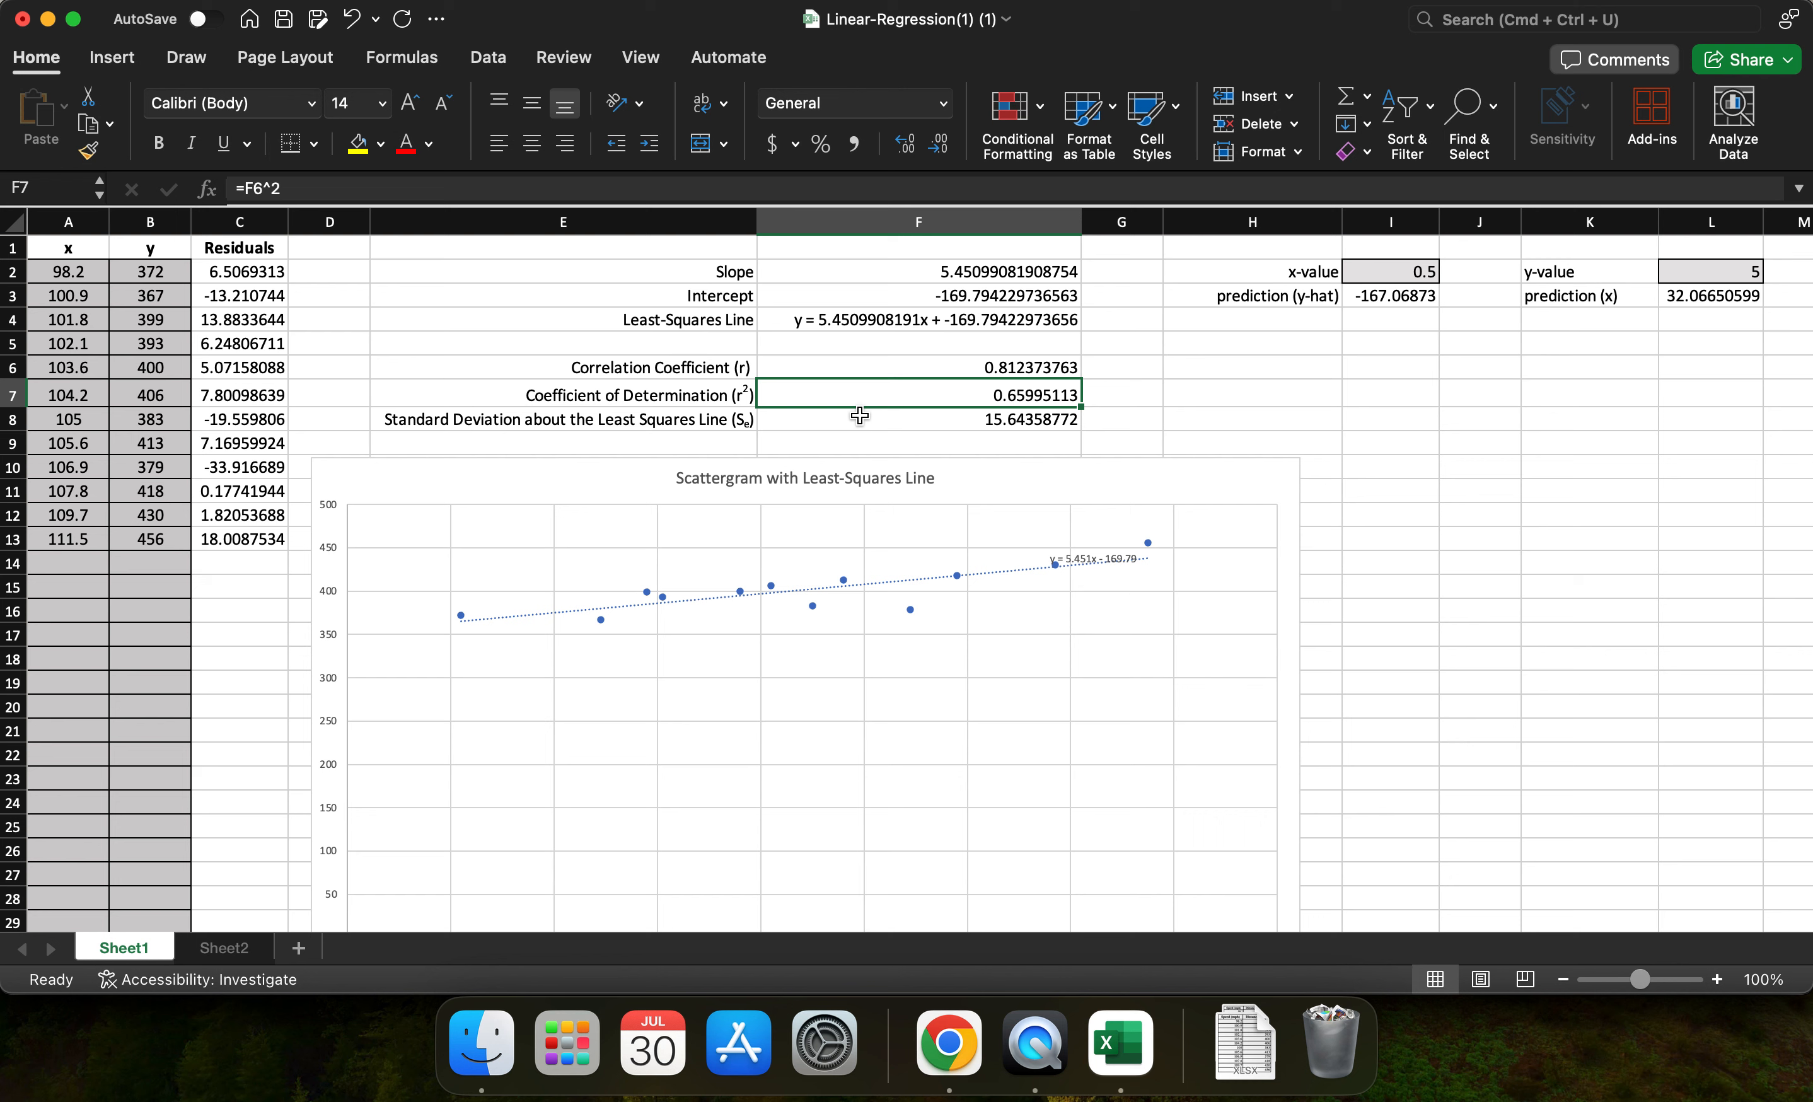
{"action": "left_click", "coordinate": [926, 423]}
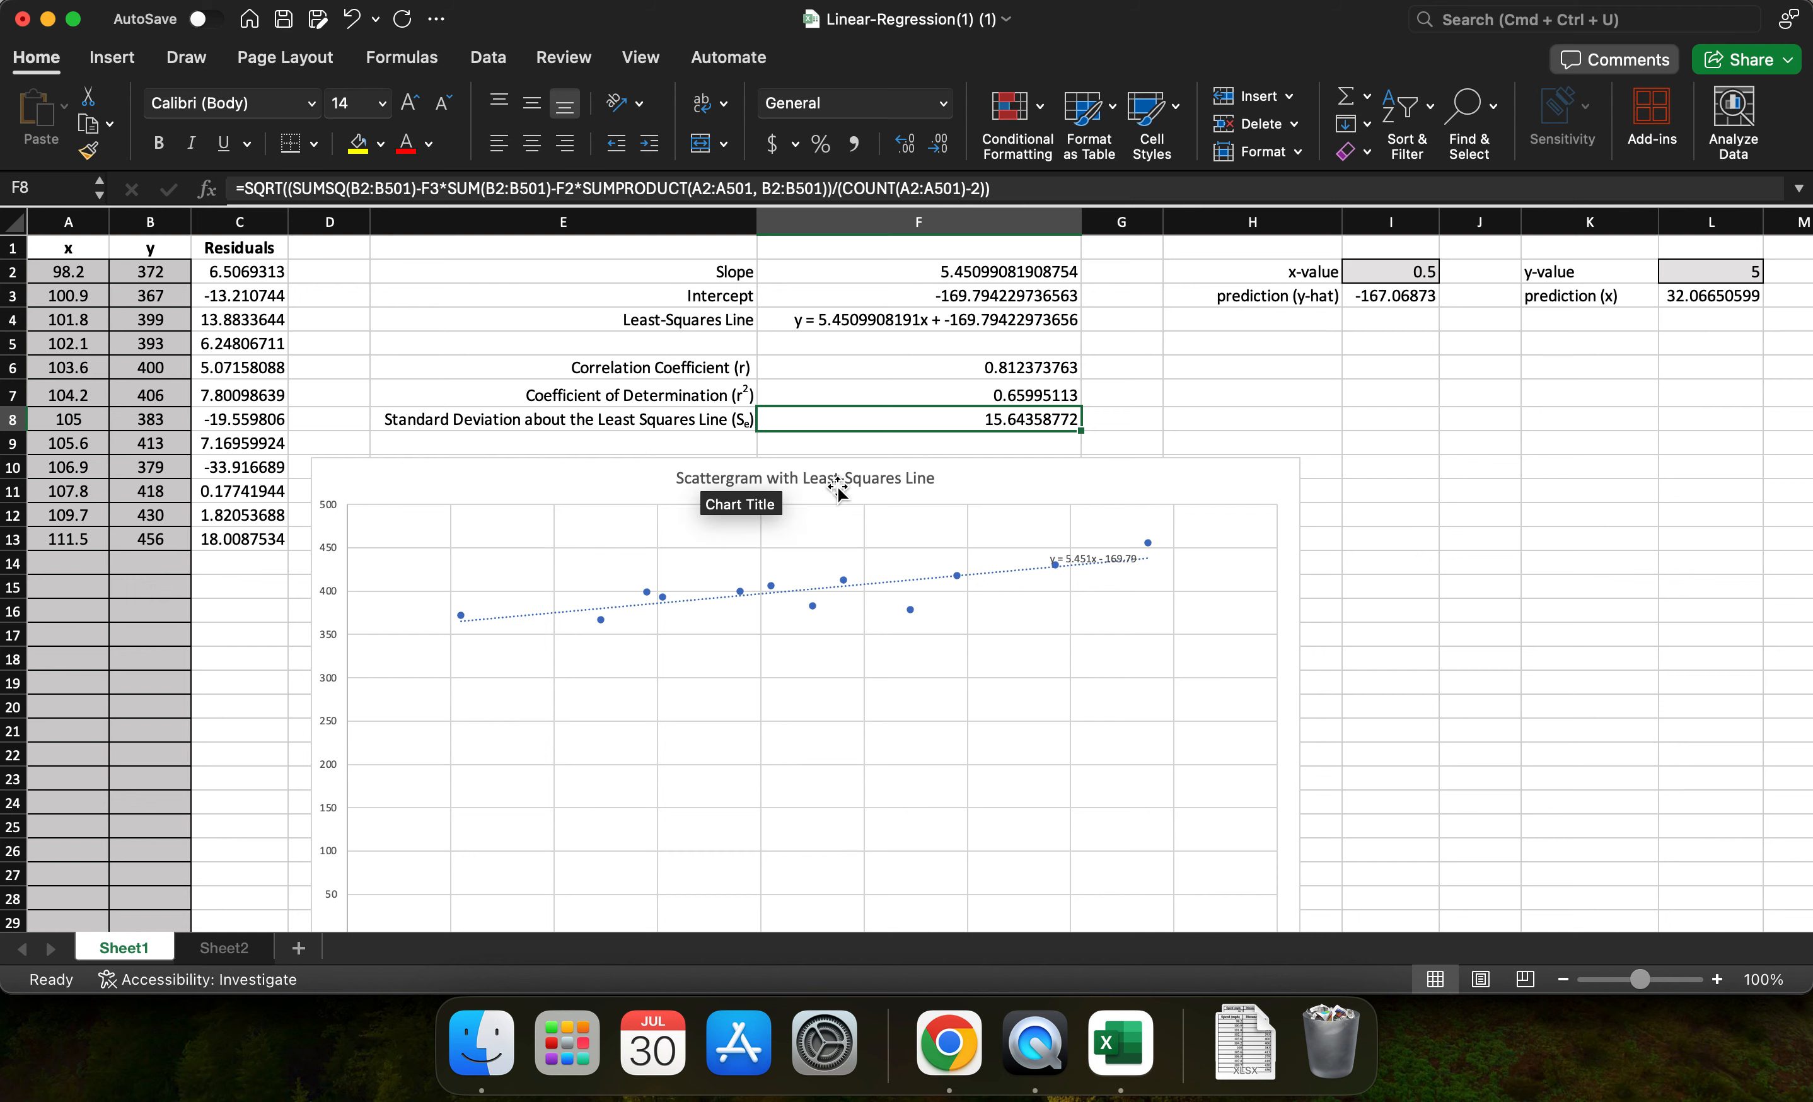
{"action": "scroll", "coordinate": [836, 494], "scroll_direction": "down", "scroll_amount": 4}
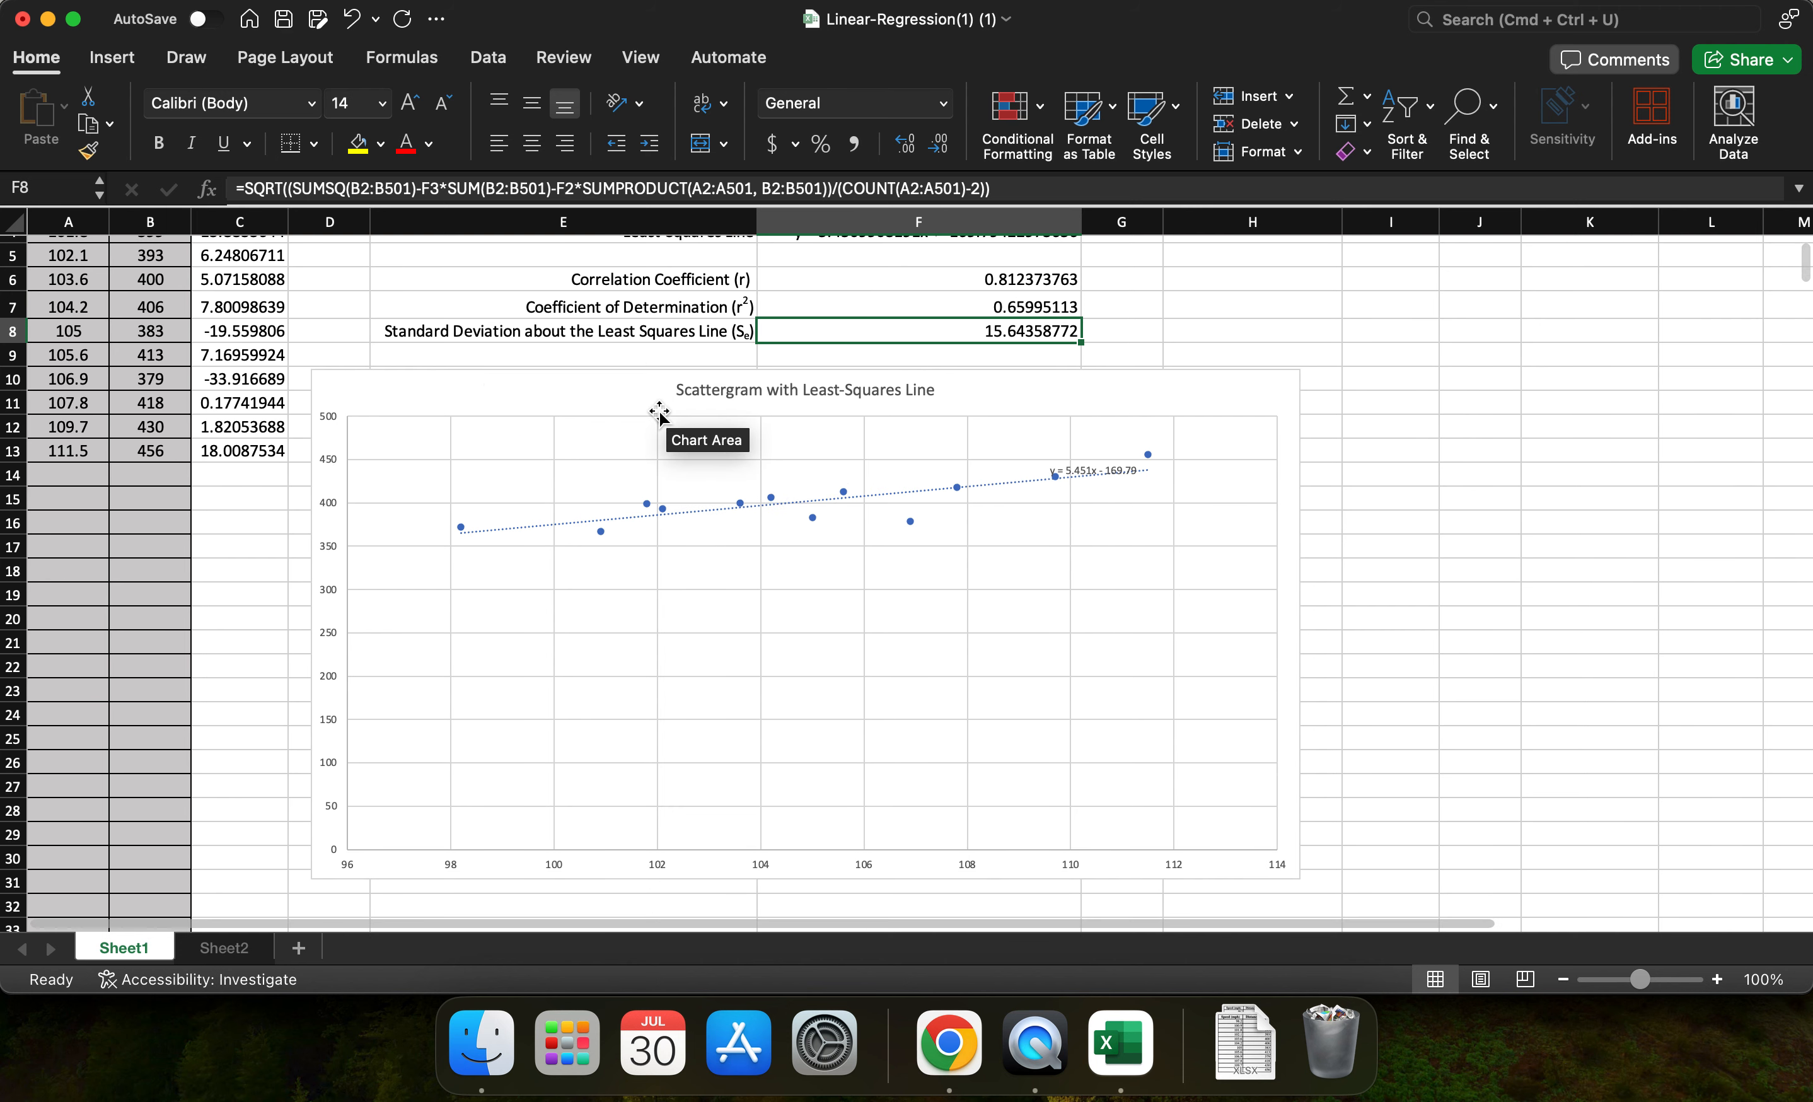
{"action": "left_click", "coordinate": [354, 391]}
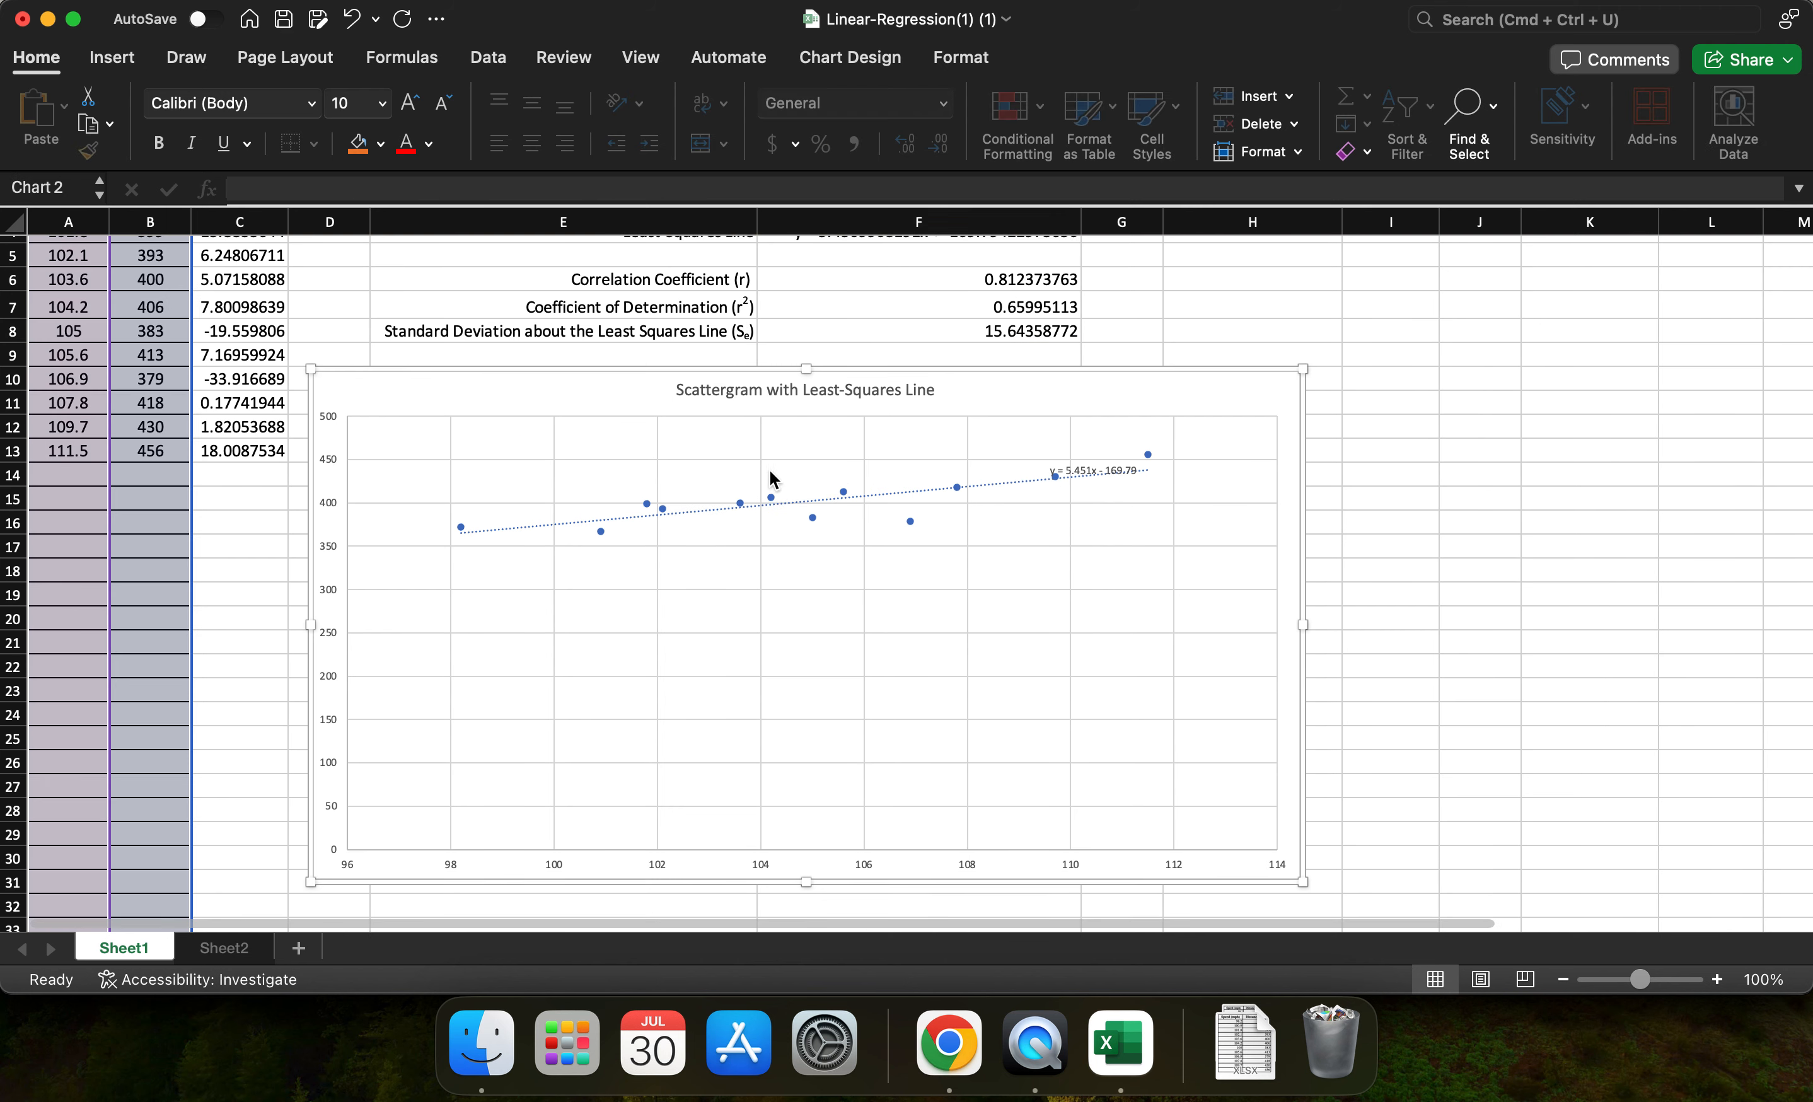
{"action": "scroll", "coordinate": [772, 475], "scroll_direction": "up", "scroll_amount": 3}
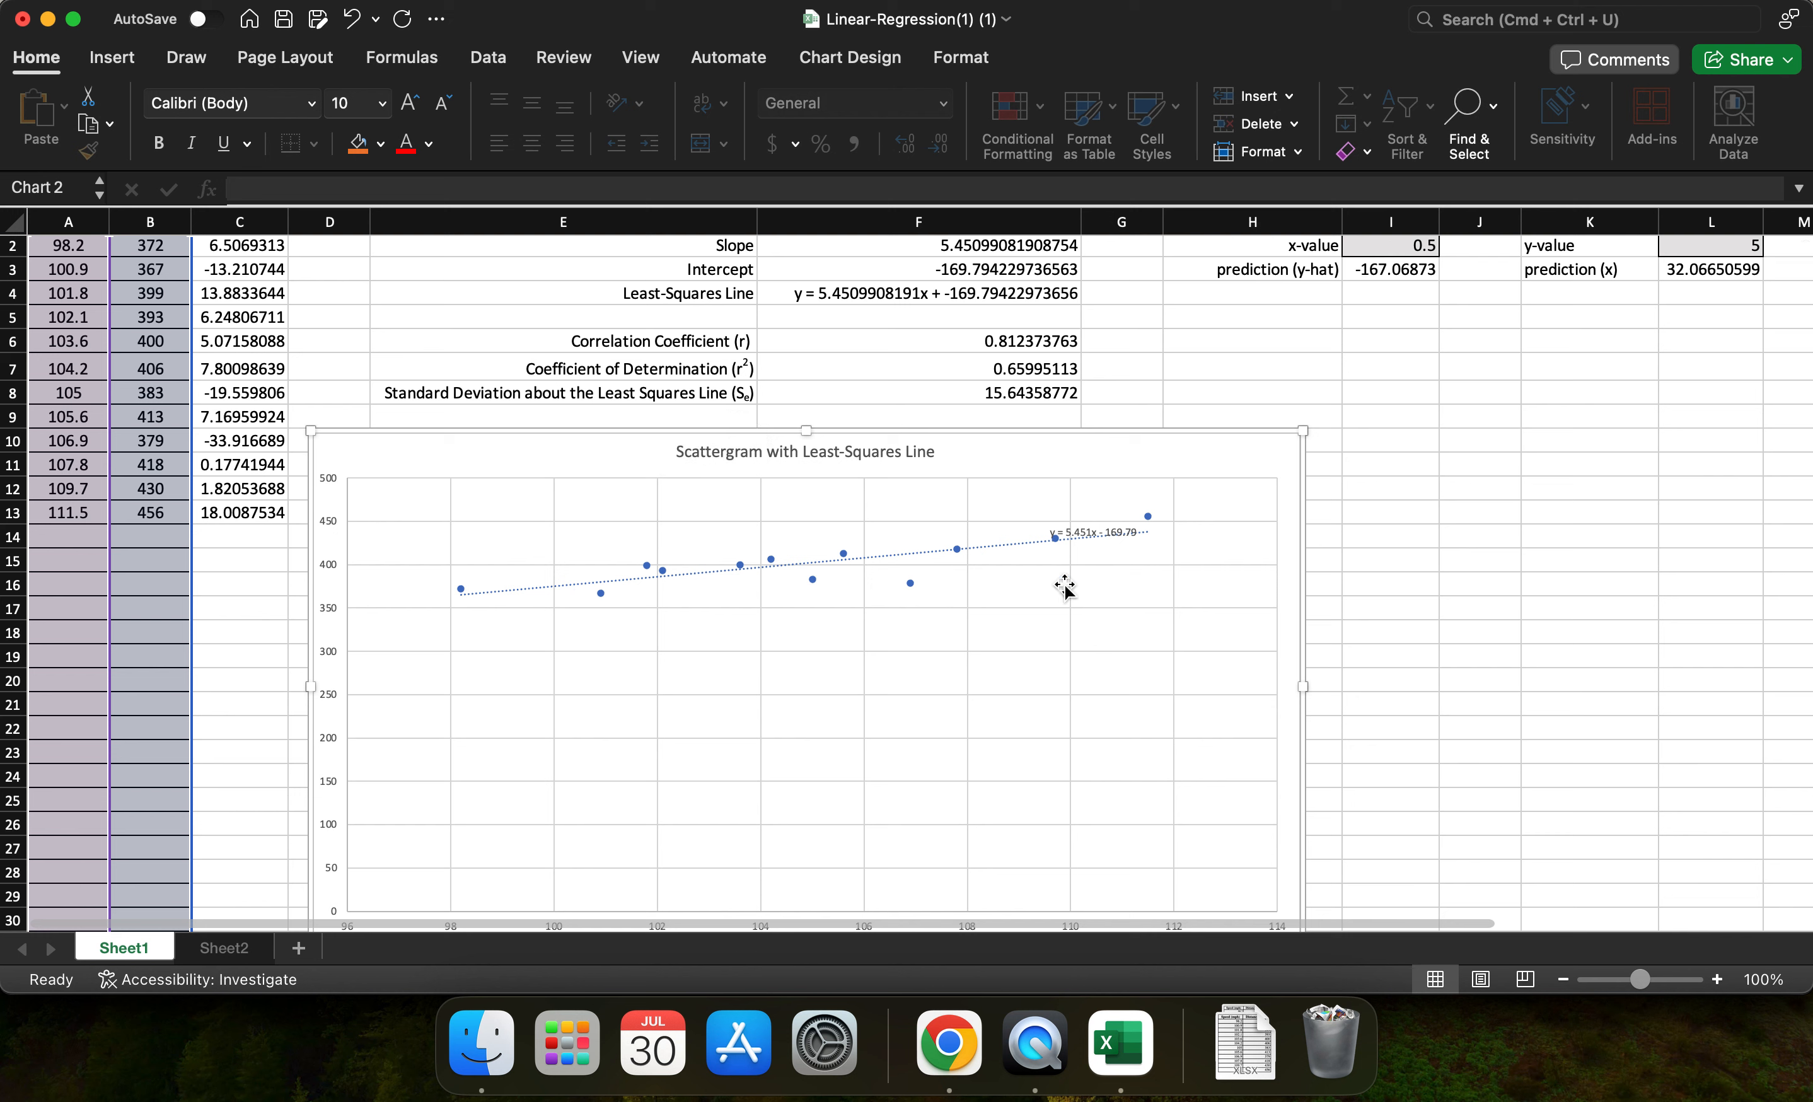
{"action": "scroll", "coordinate": [548, 631], "scroll_direction": "down", "scroll_amount": 2}
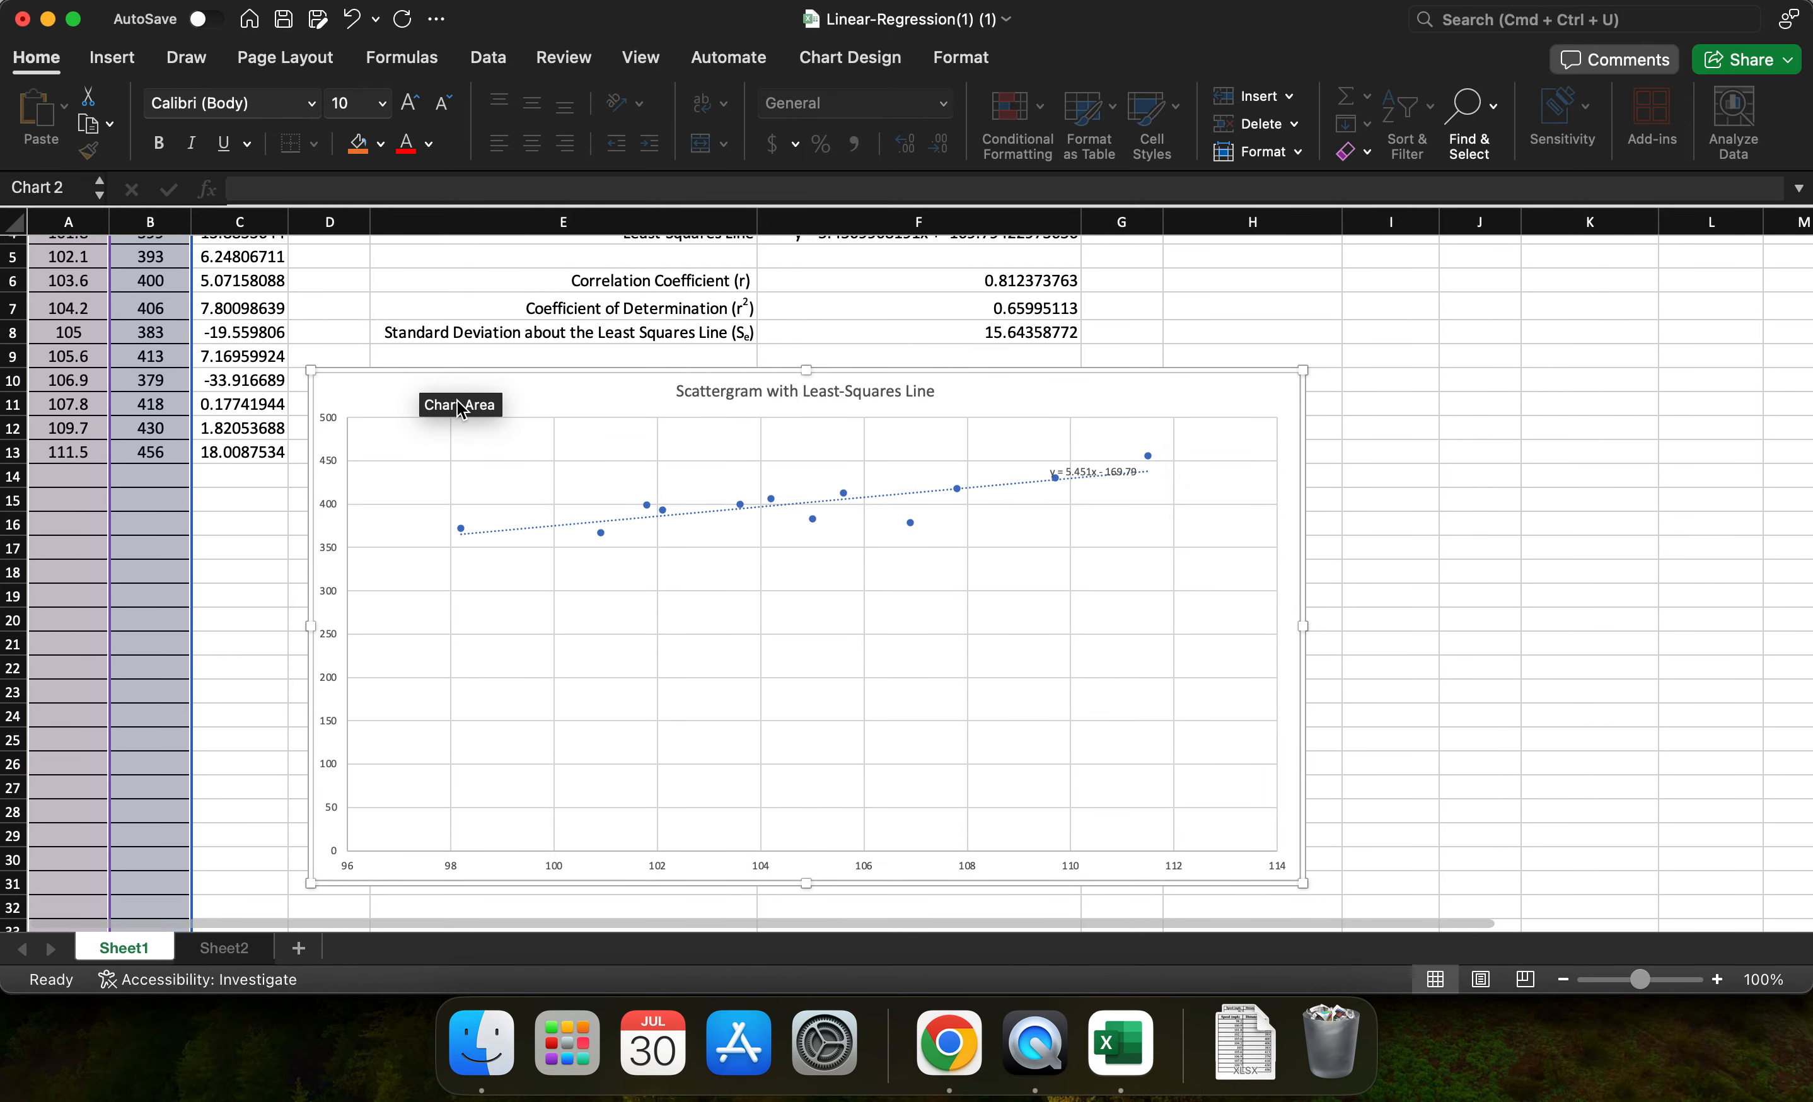
{"action": "left_click", "coordinate": [279, 689]}
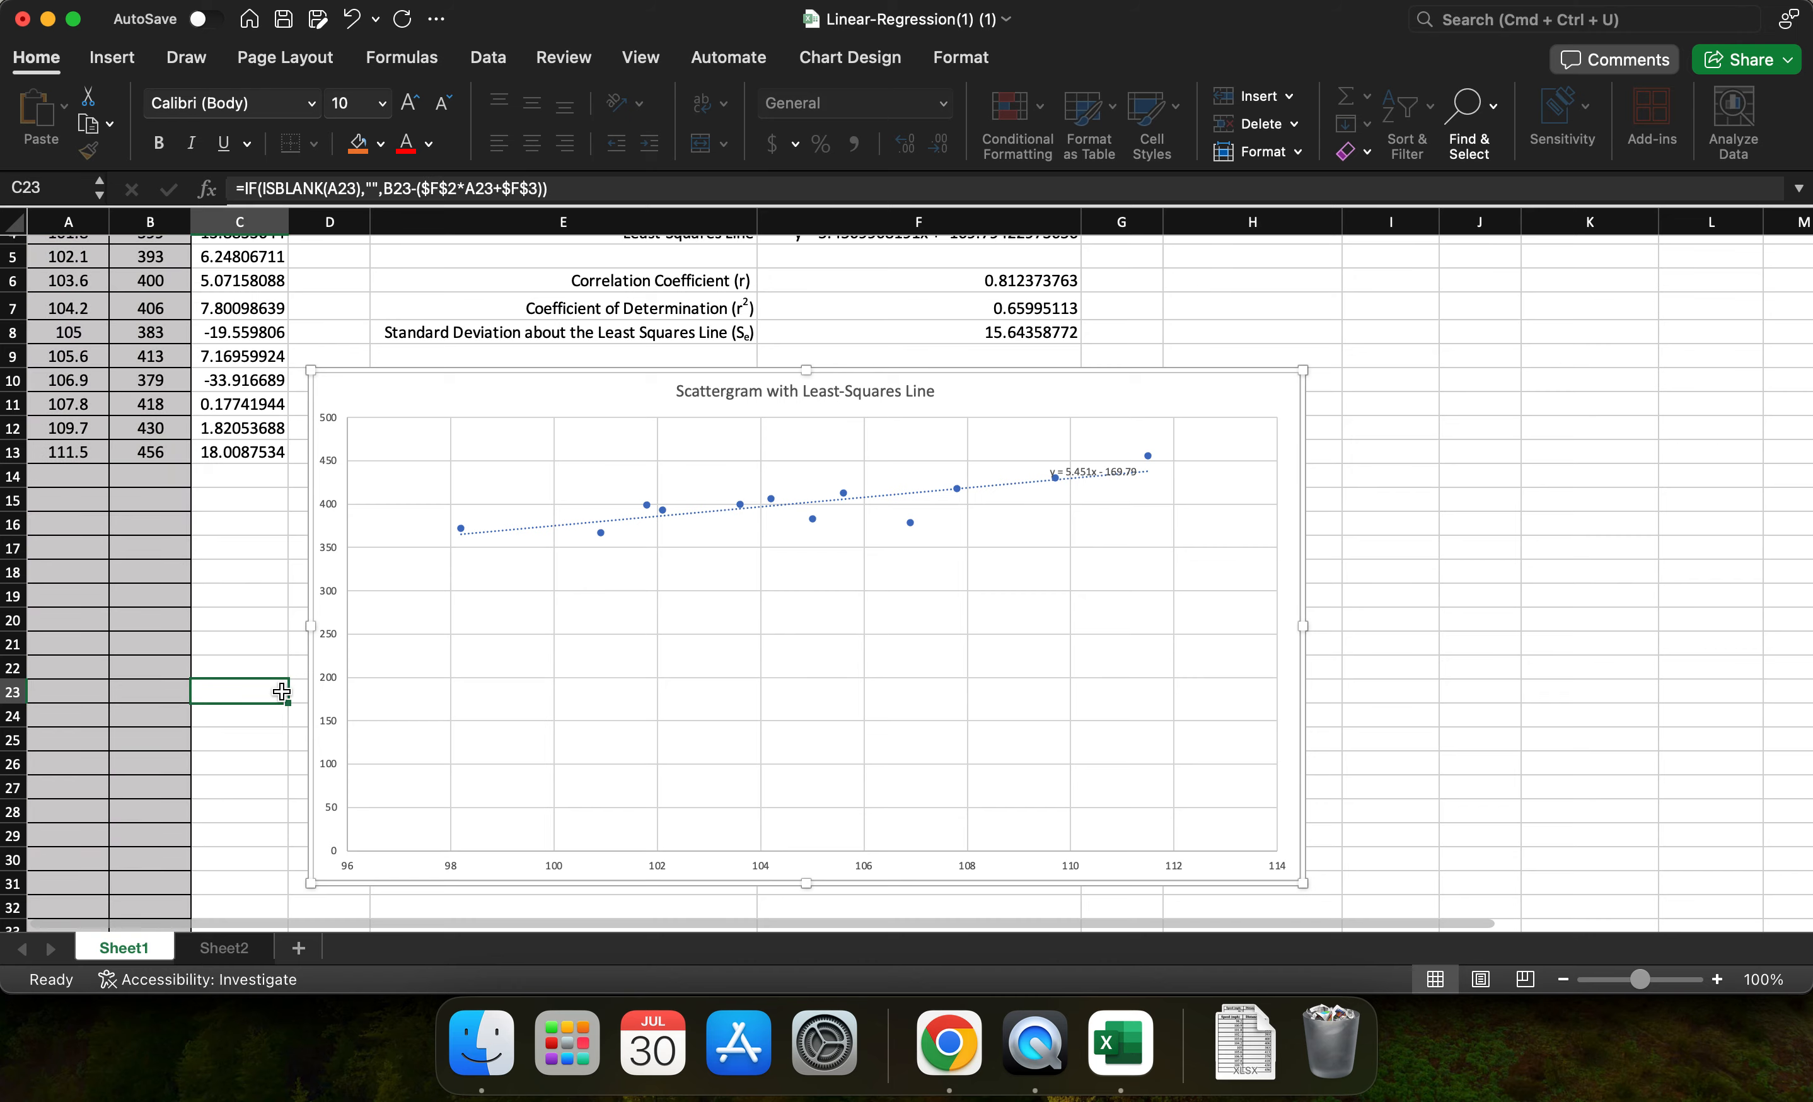
Step: Examine the residual plot below the scattergram, and return to the regression results at the start of Sheet1
{"action": "scroll", "coordinate": [283, 688], "scroll_direction": "down", "scroll_amount": 6}
{"action": "scroll", "coordinate": [283, 687], "scroll_direction": "down", "scroll_amount": 5}
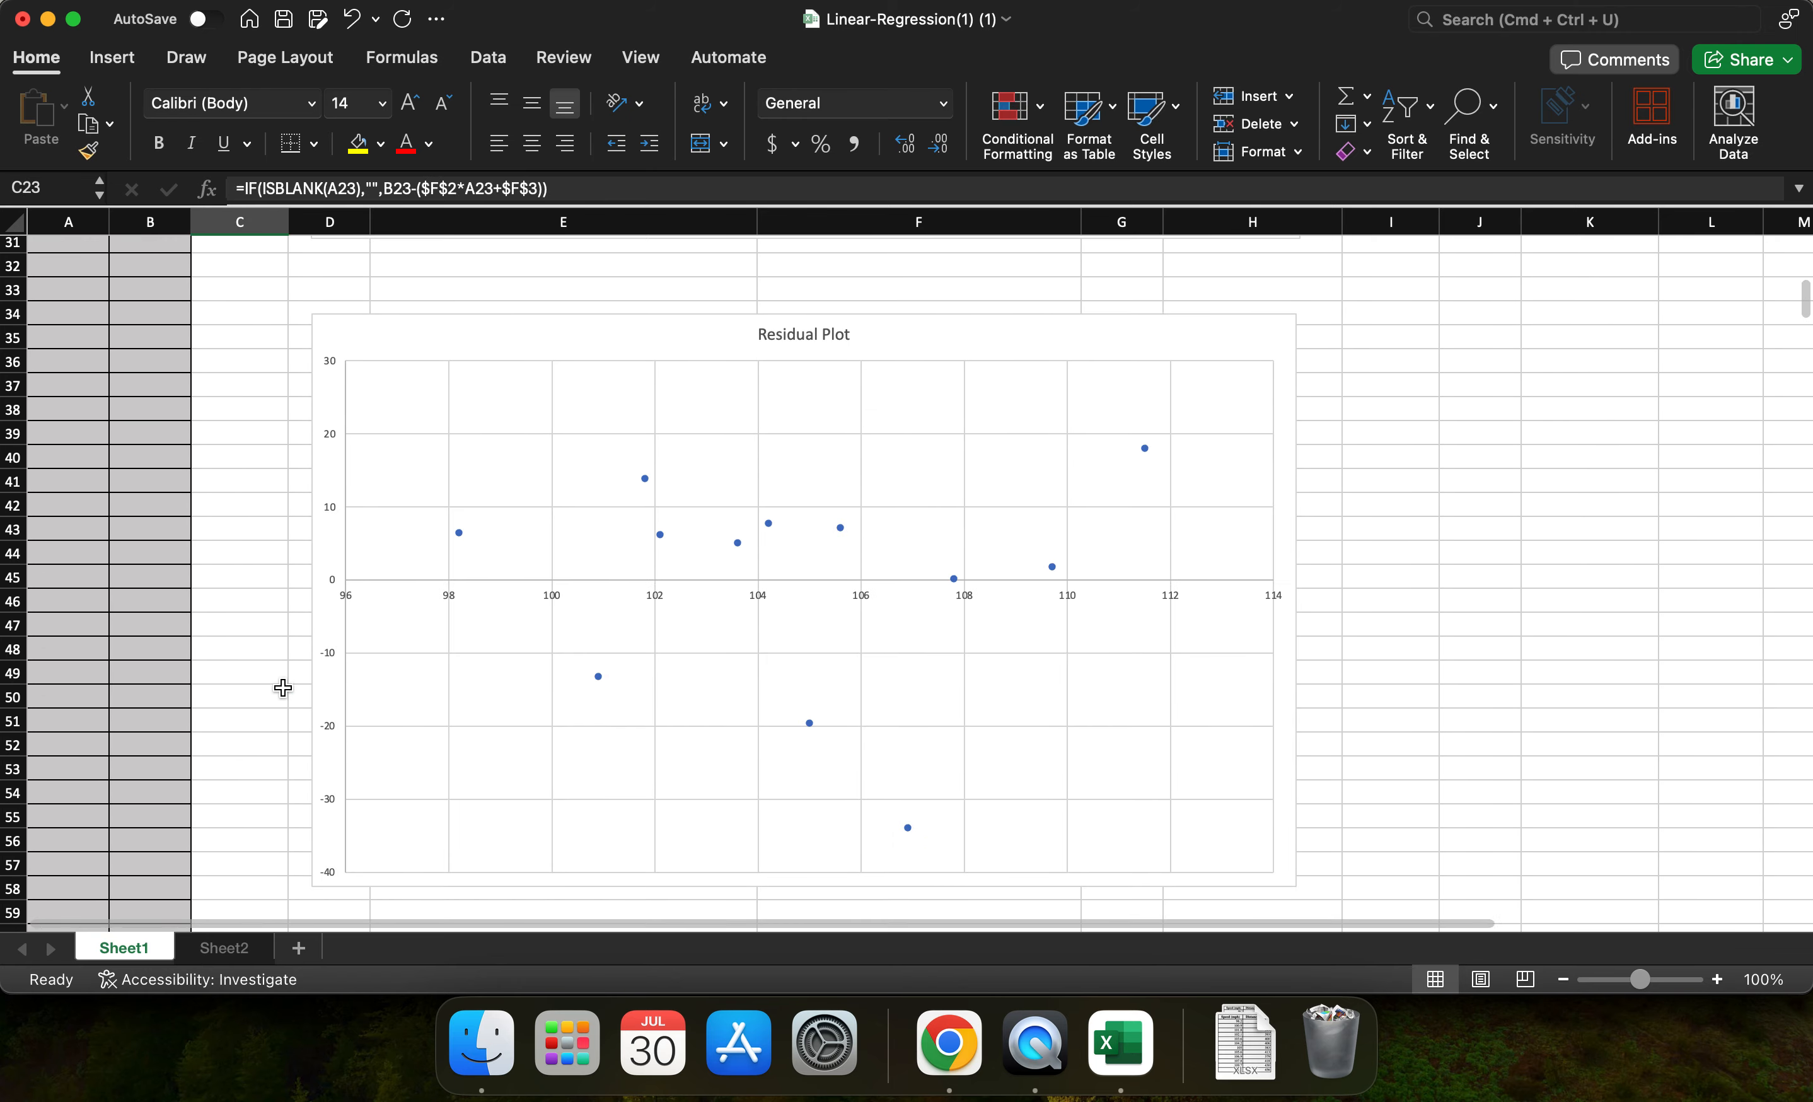
{"action": "scroll", "coordinate": [283, 687], "scroll_direction": "right", "scroll_amount": 1}
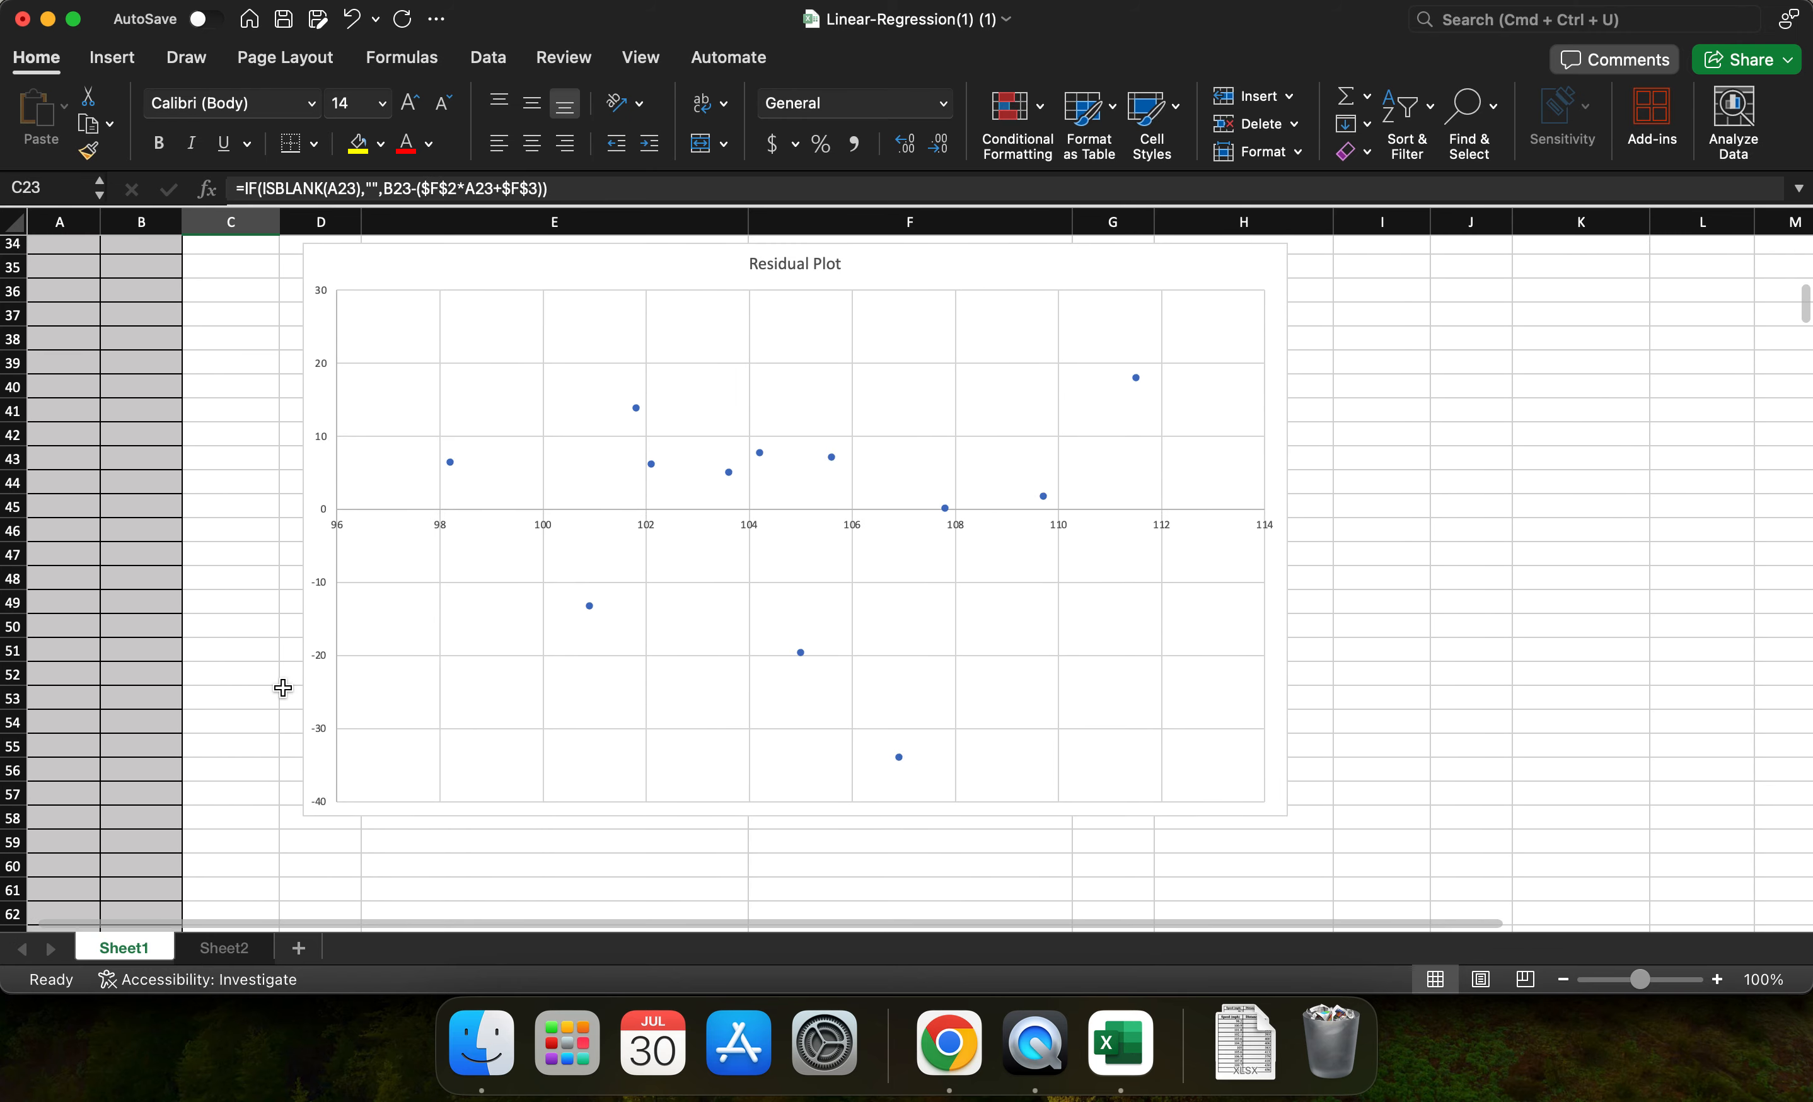
{"action": "scroll", "coordinate": [283, 688], "scroll_direction": "down", "scroll_amount": 1}
{"action": "scroll", "coordinate": [283, 688], "scroll_direction": "left", "scroll_amount": 1}
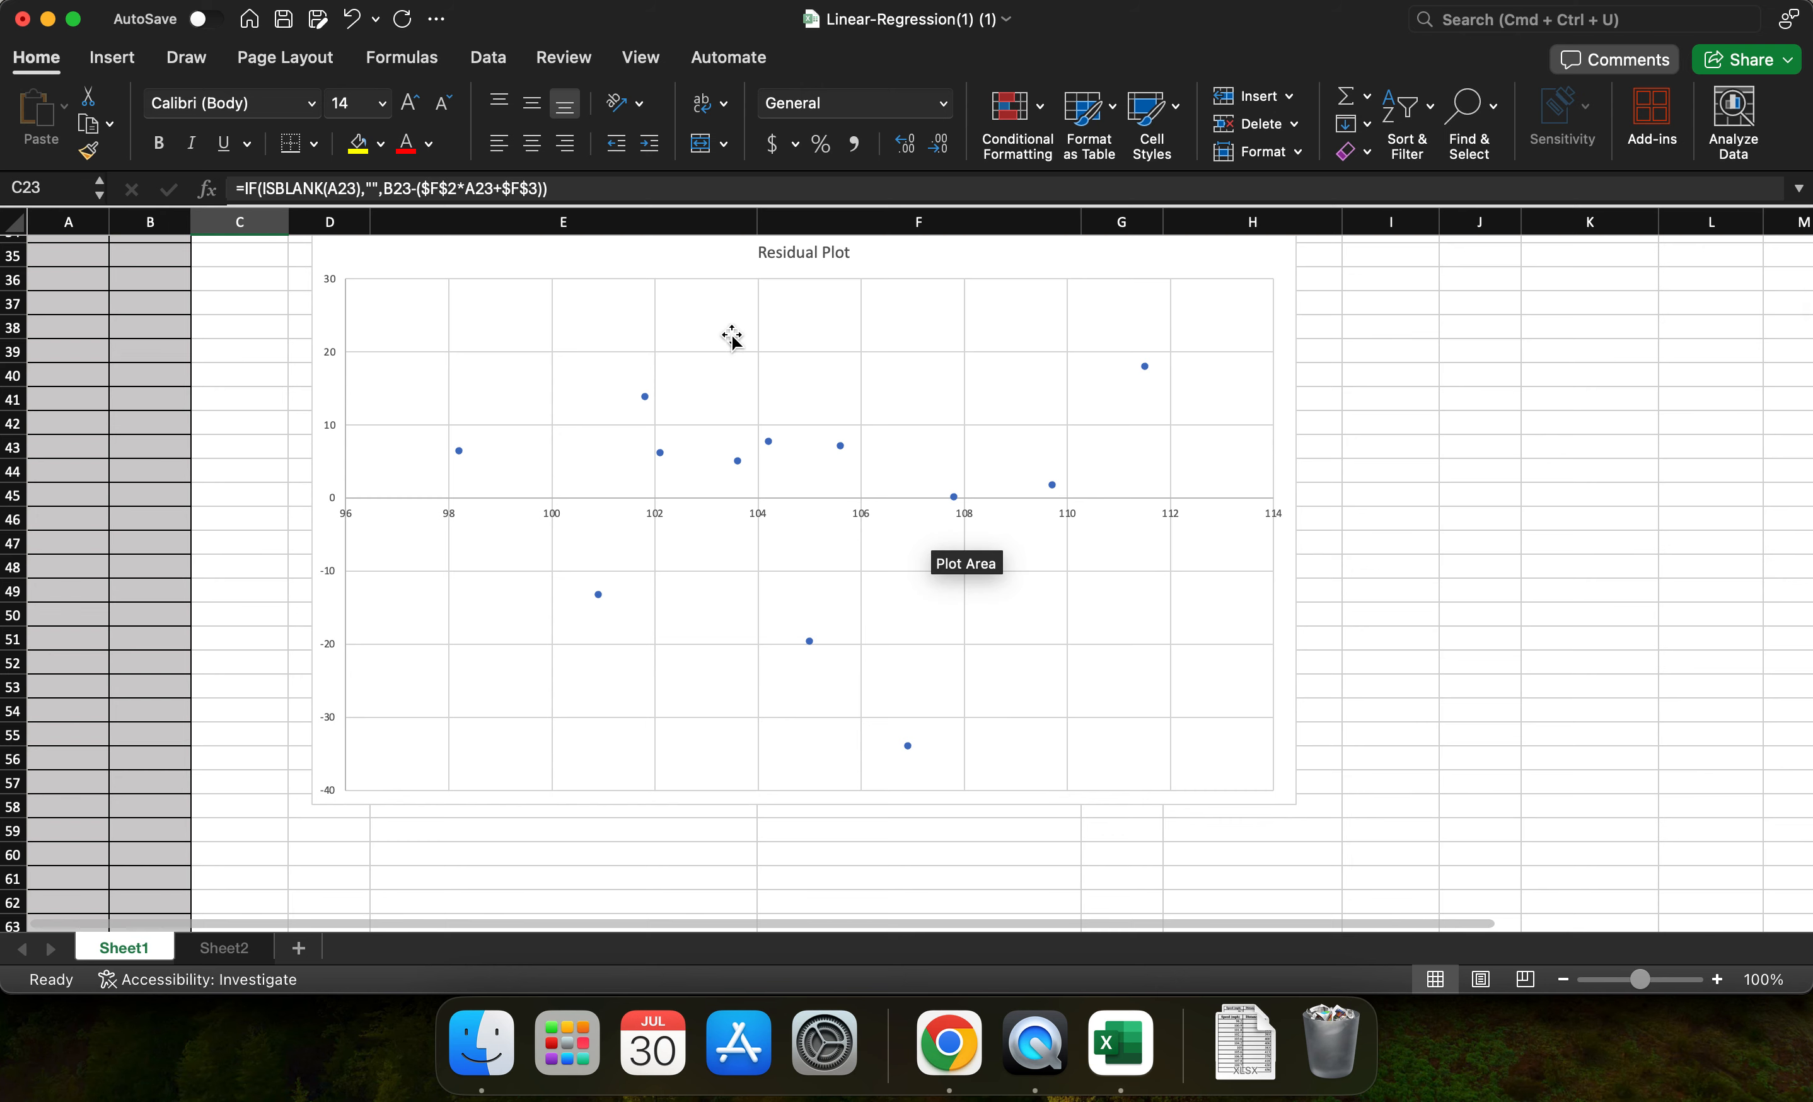
{"action": "left_click", "coordinate": [329, 265]}
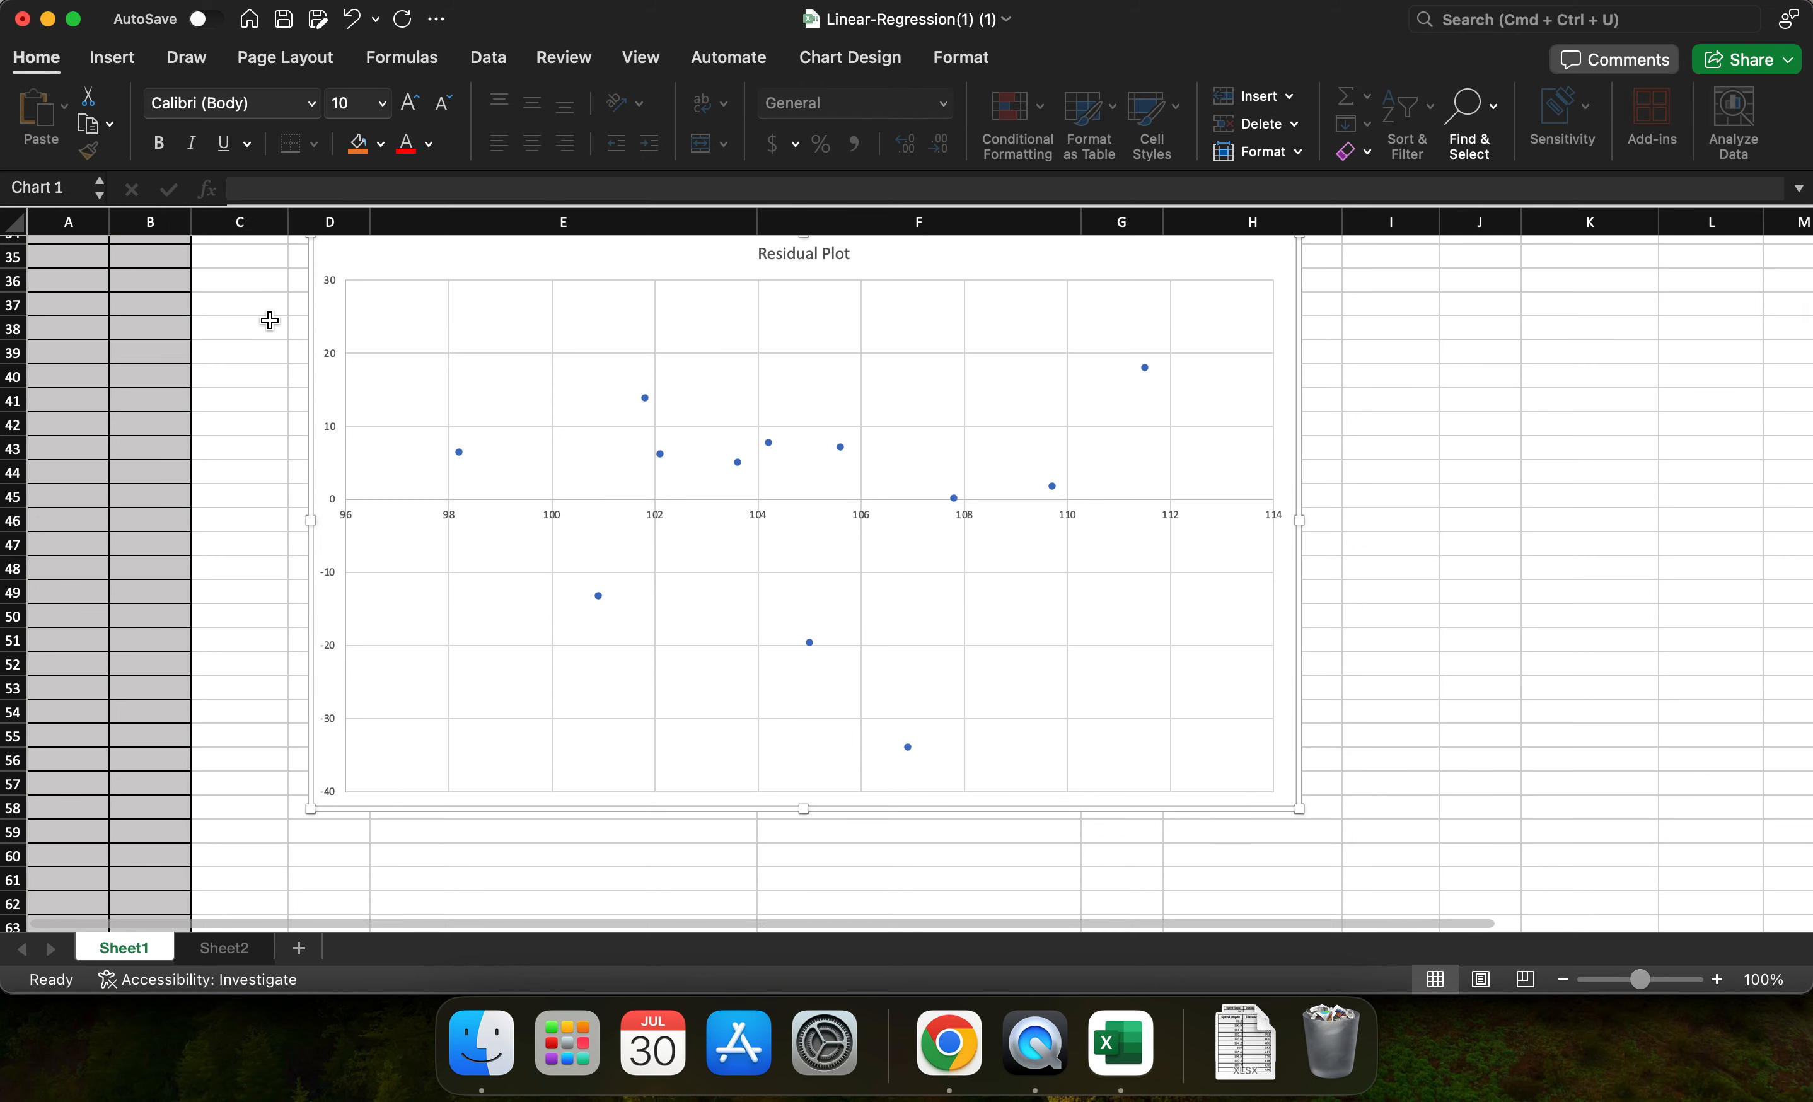
{"action": "scroll", "coordinate": [268, 316], "scroll_direction": "up", "scroll_amount": 3}
{"action": "scroll", "coordinate": [268, 320], "scroll_direction": "up", "scroll_amount": 8}
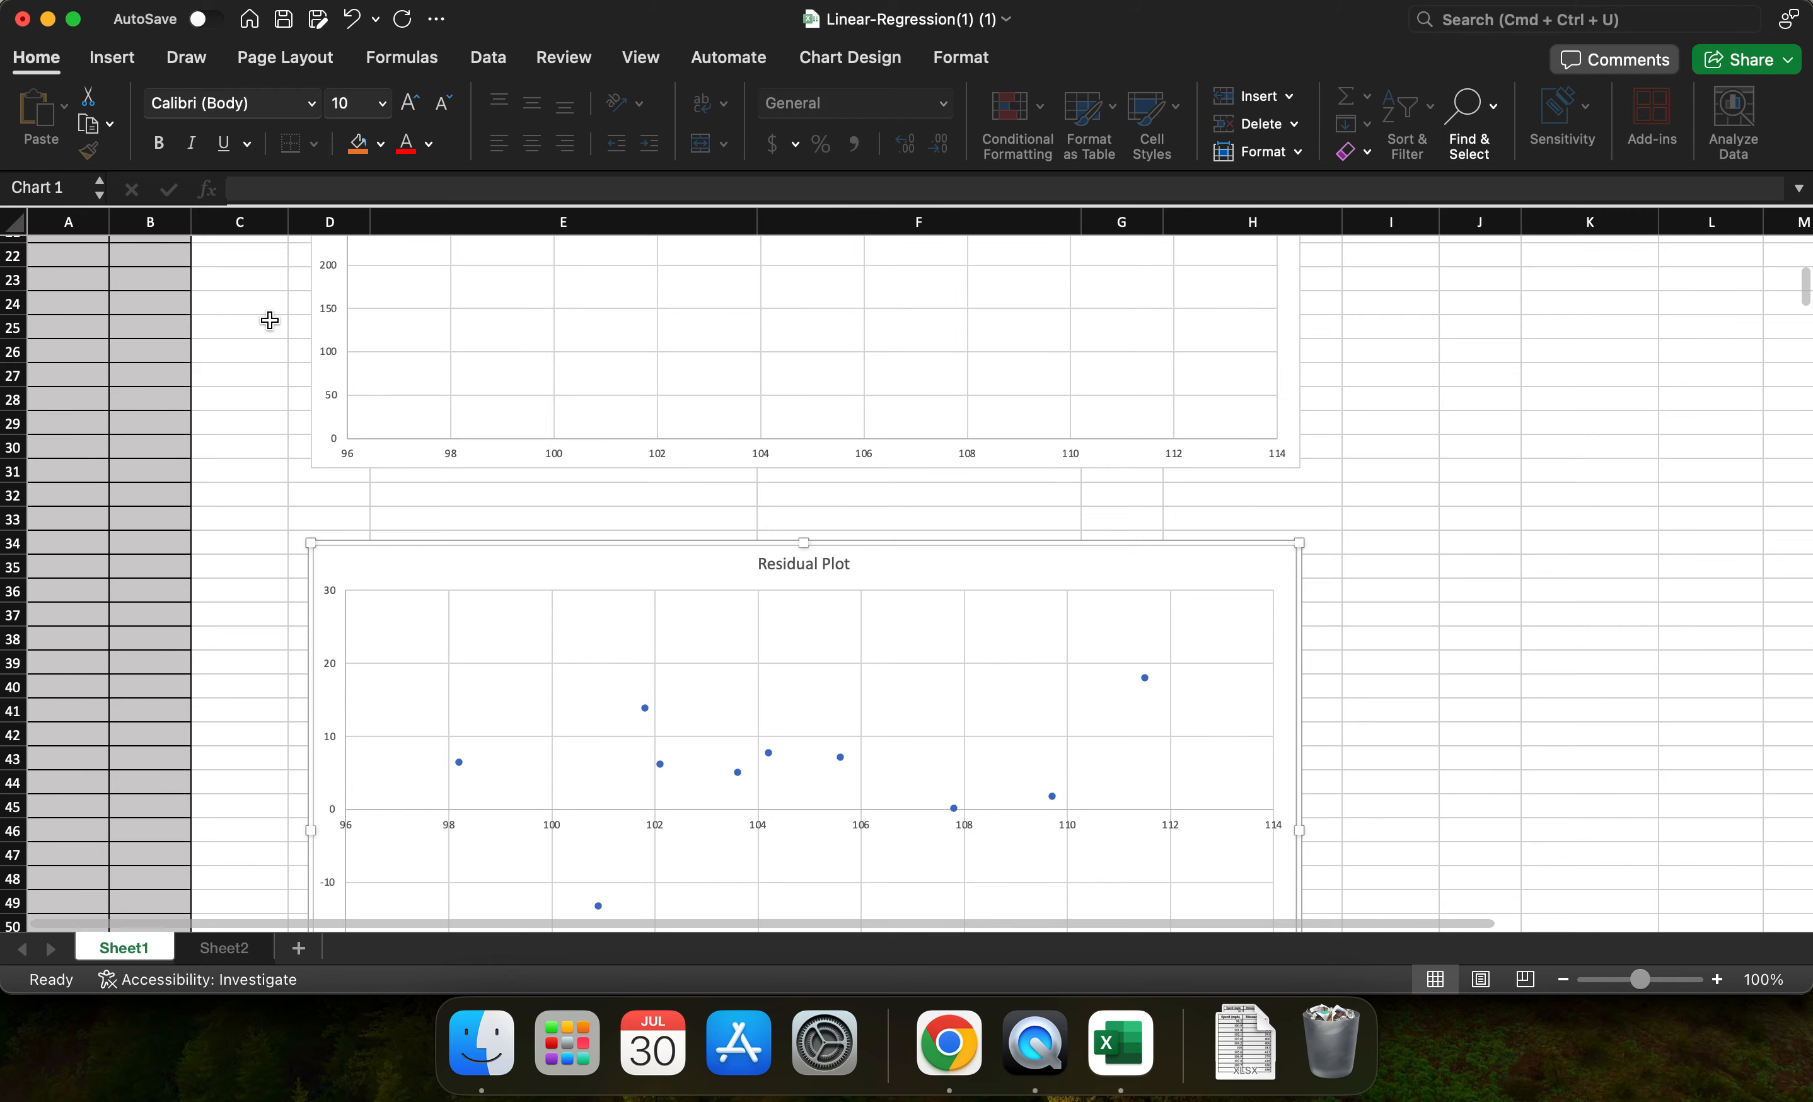
{"action": "scroll", "coordinate": [269, 320], "scroll_direction": "up", "scroll_amount": 15}
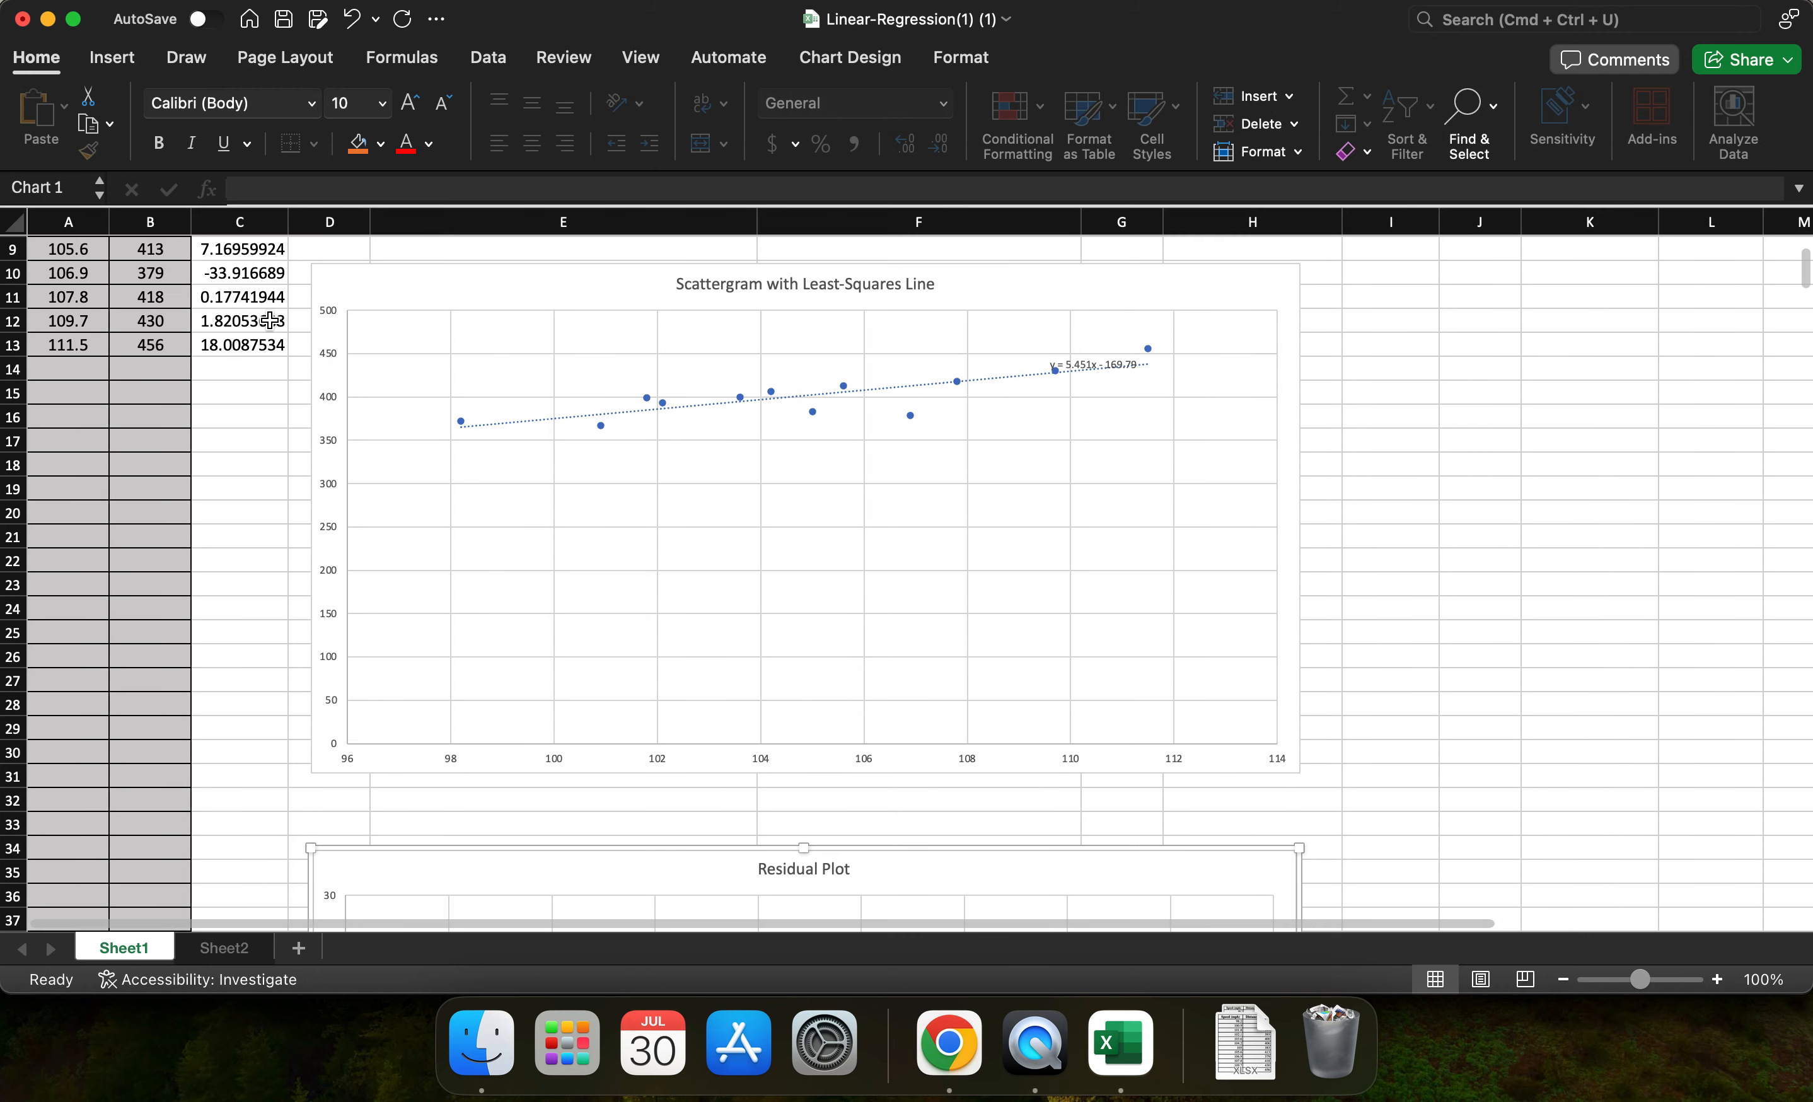
{"action": "scroll", "coordinate": [270, 321], "scroll_direction": "down", "scroll_amount": 1}
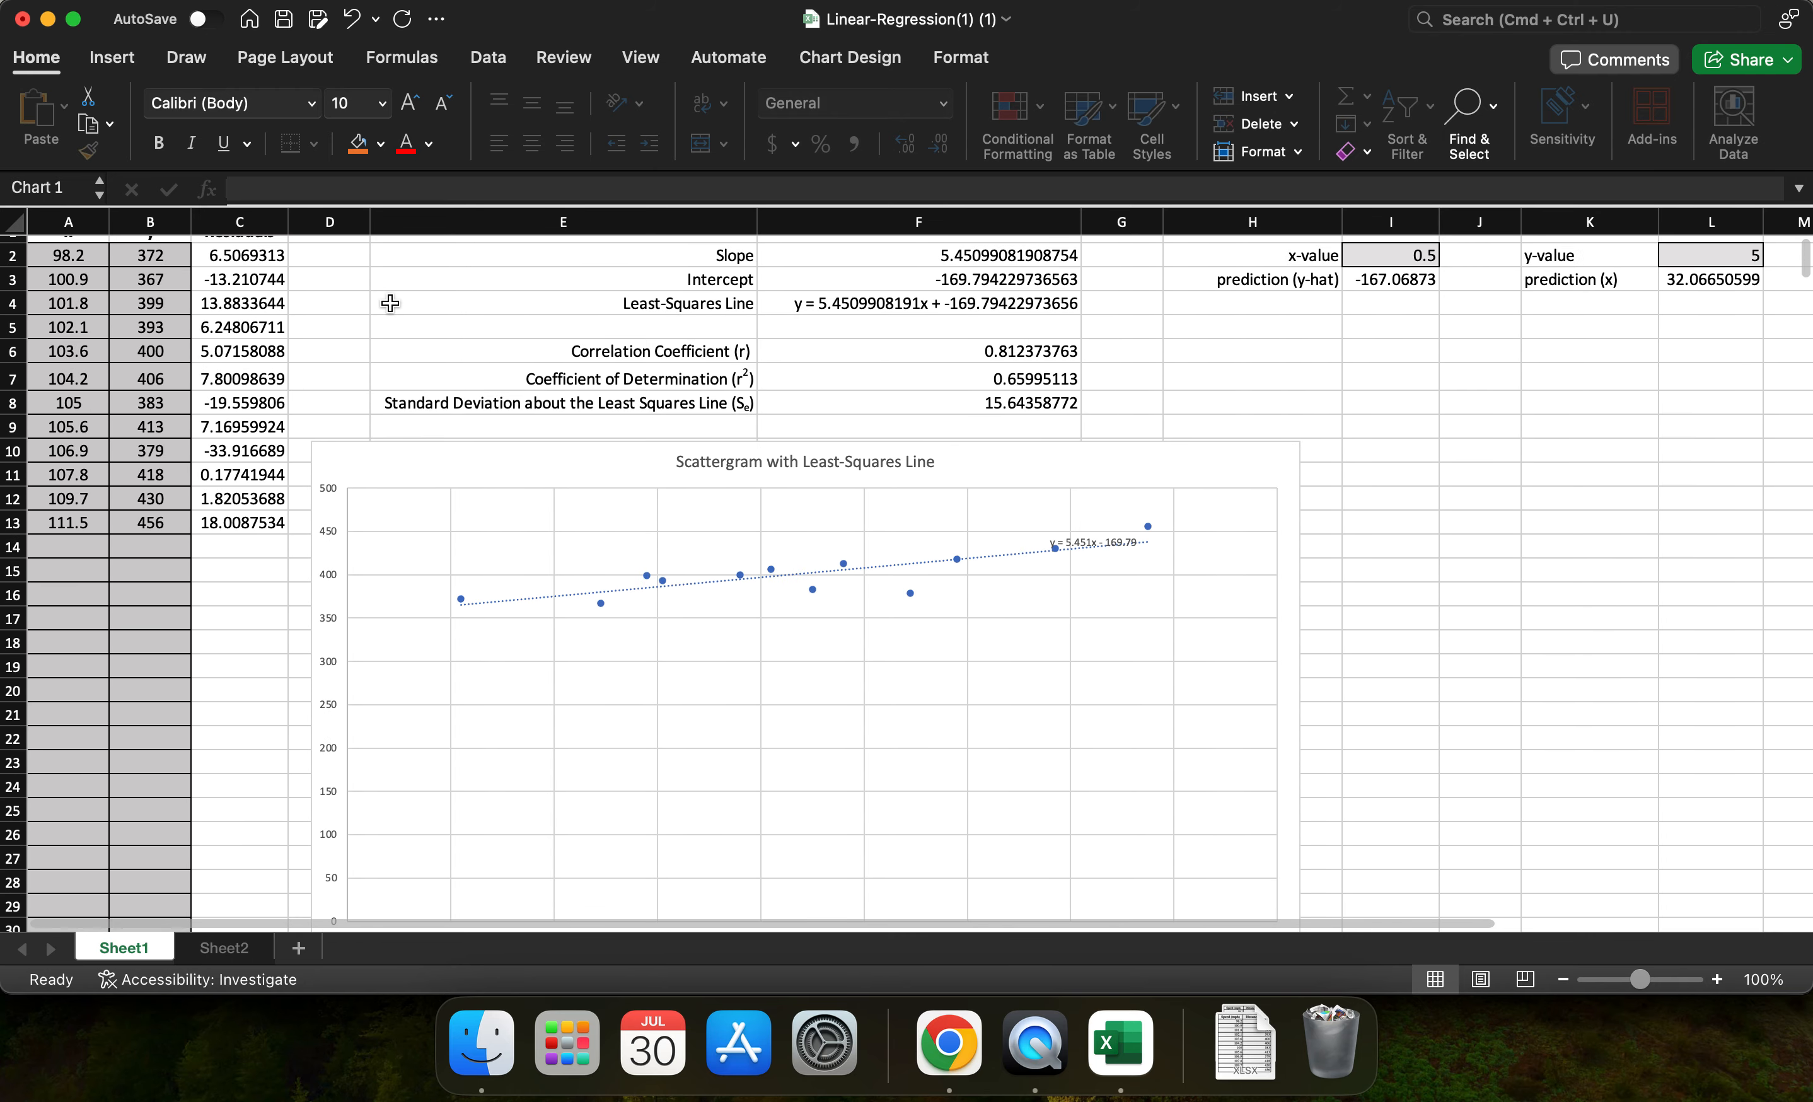
{"action": "scroll", "coordinate": [389, 303], "scroll_direction": "up", "scroll_amount": 1}
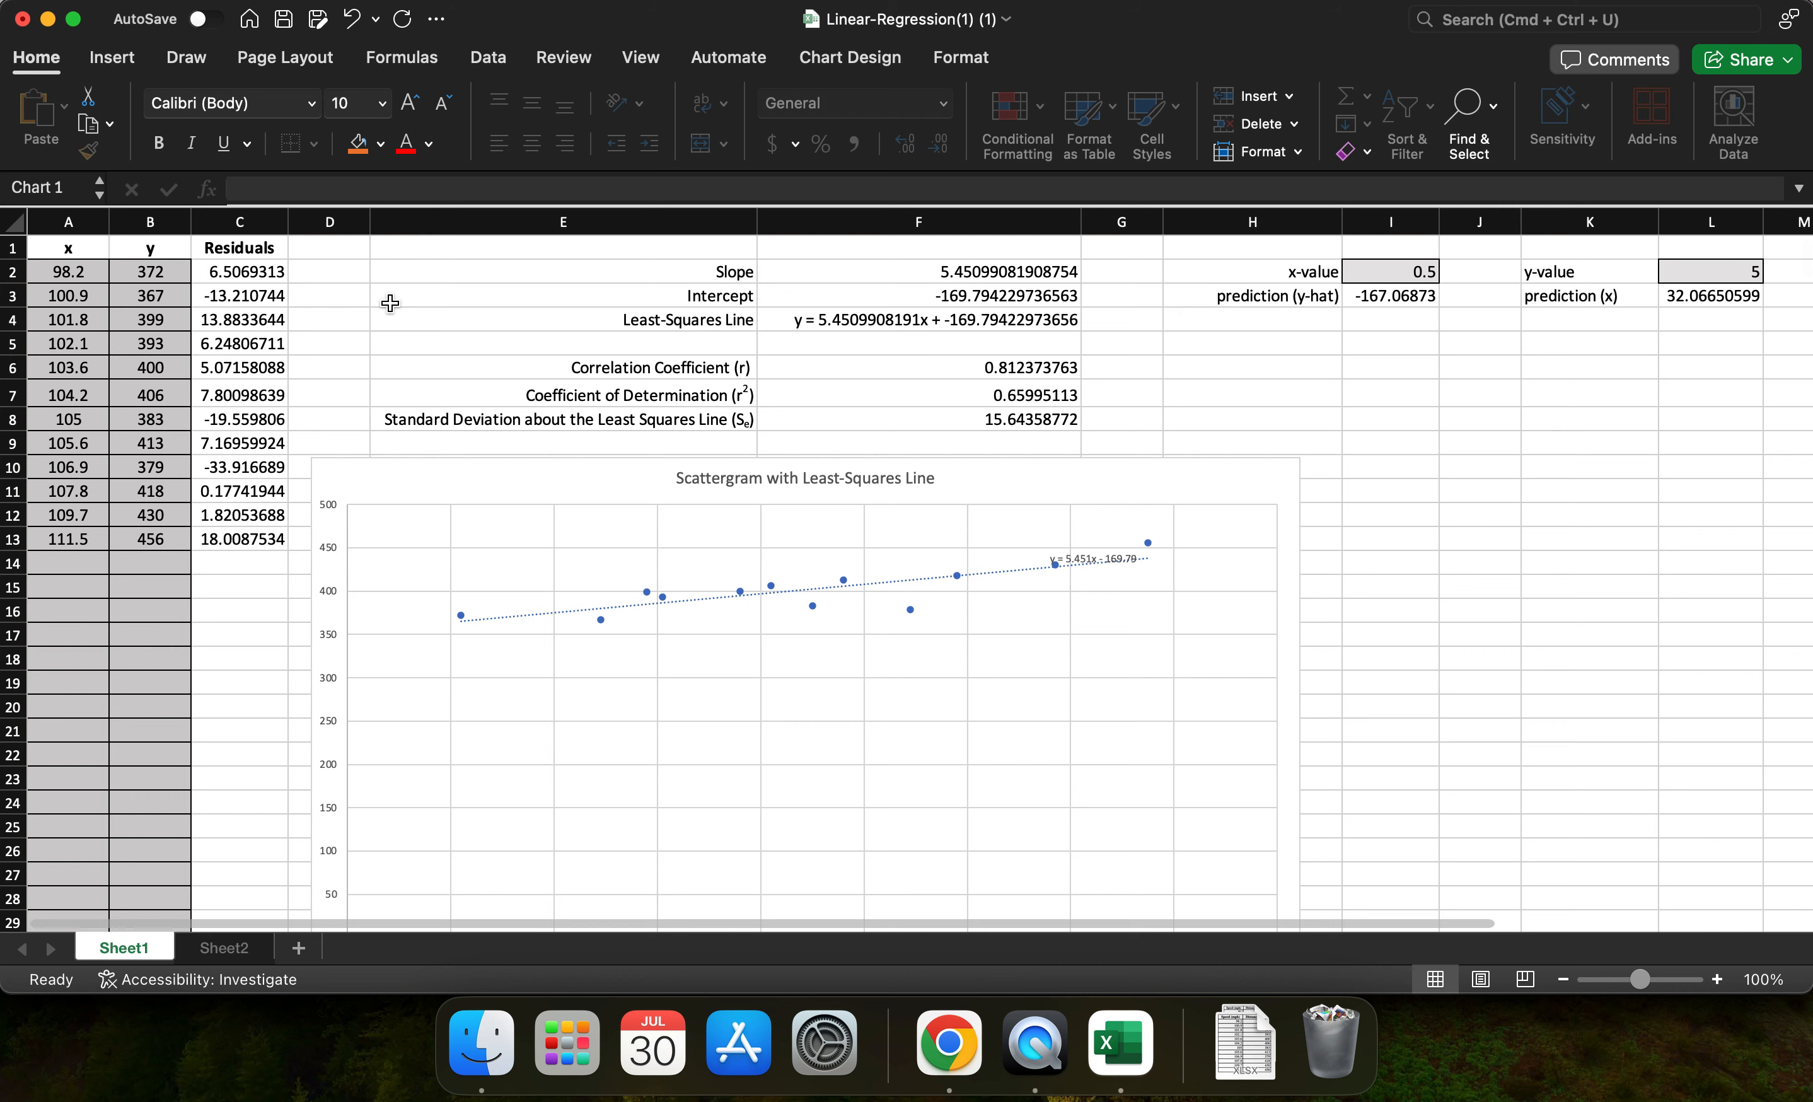
Step: Close the data-7_30_2024-10_12 AM workbook and compare the slope in F2 and intercept in F3 with homework part (a)
{"action": "left_click", "coordinate": [1044, 273]}
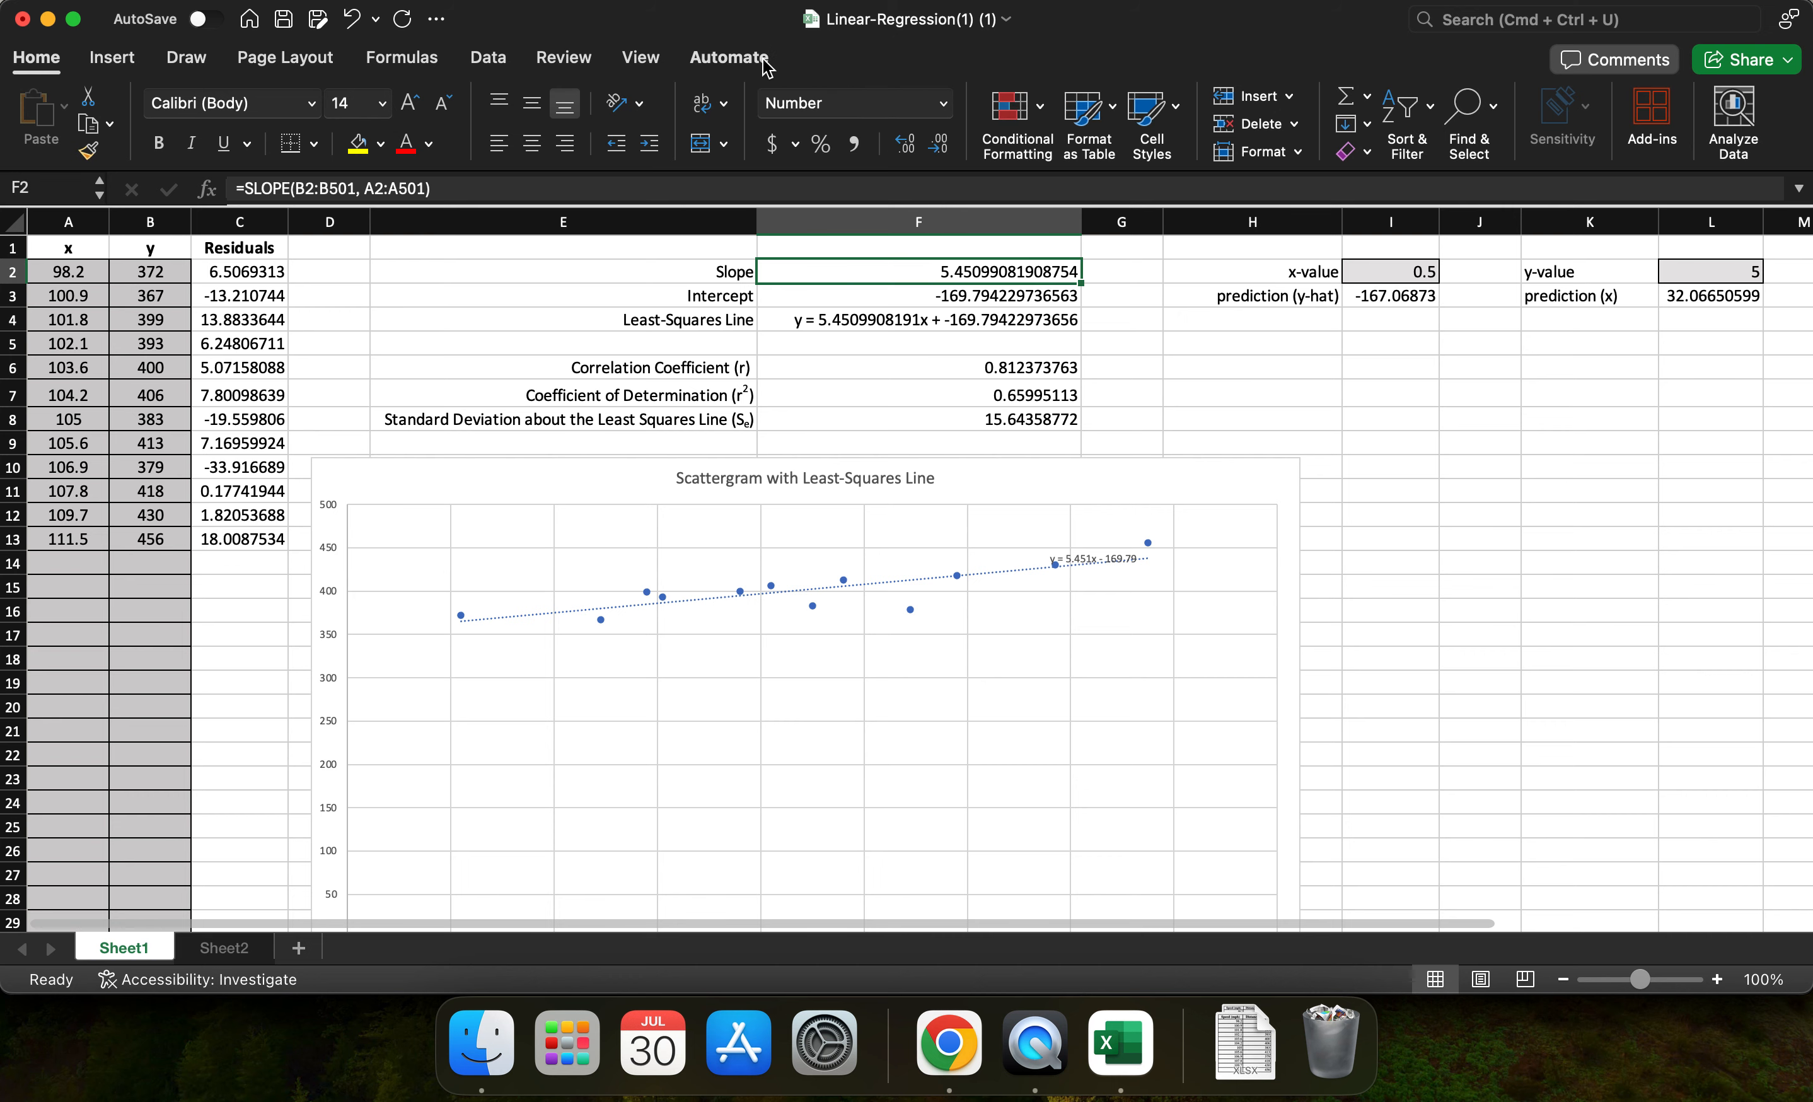
{"action": "left_click_drag", "start_coordinate": [735, 18], "coordinate": [731, 455]}
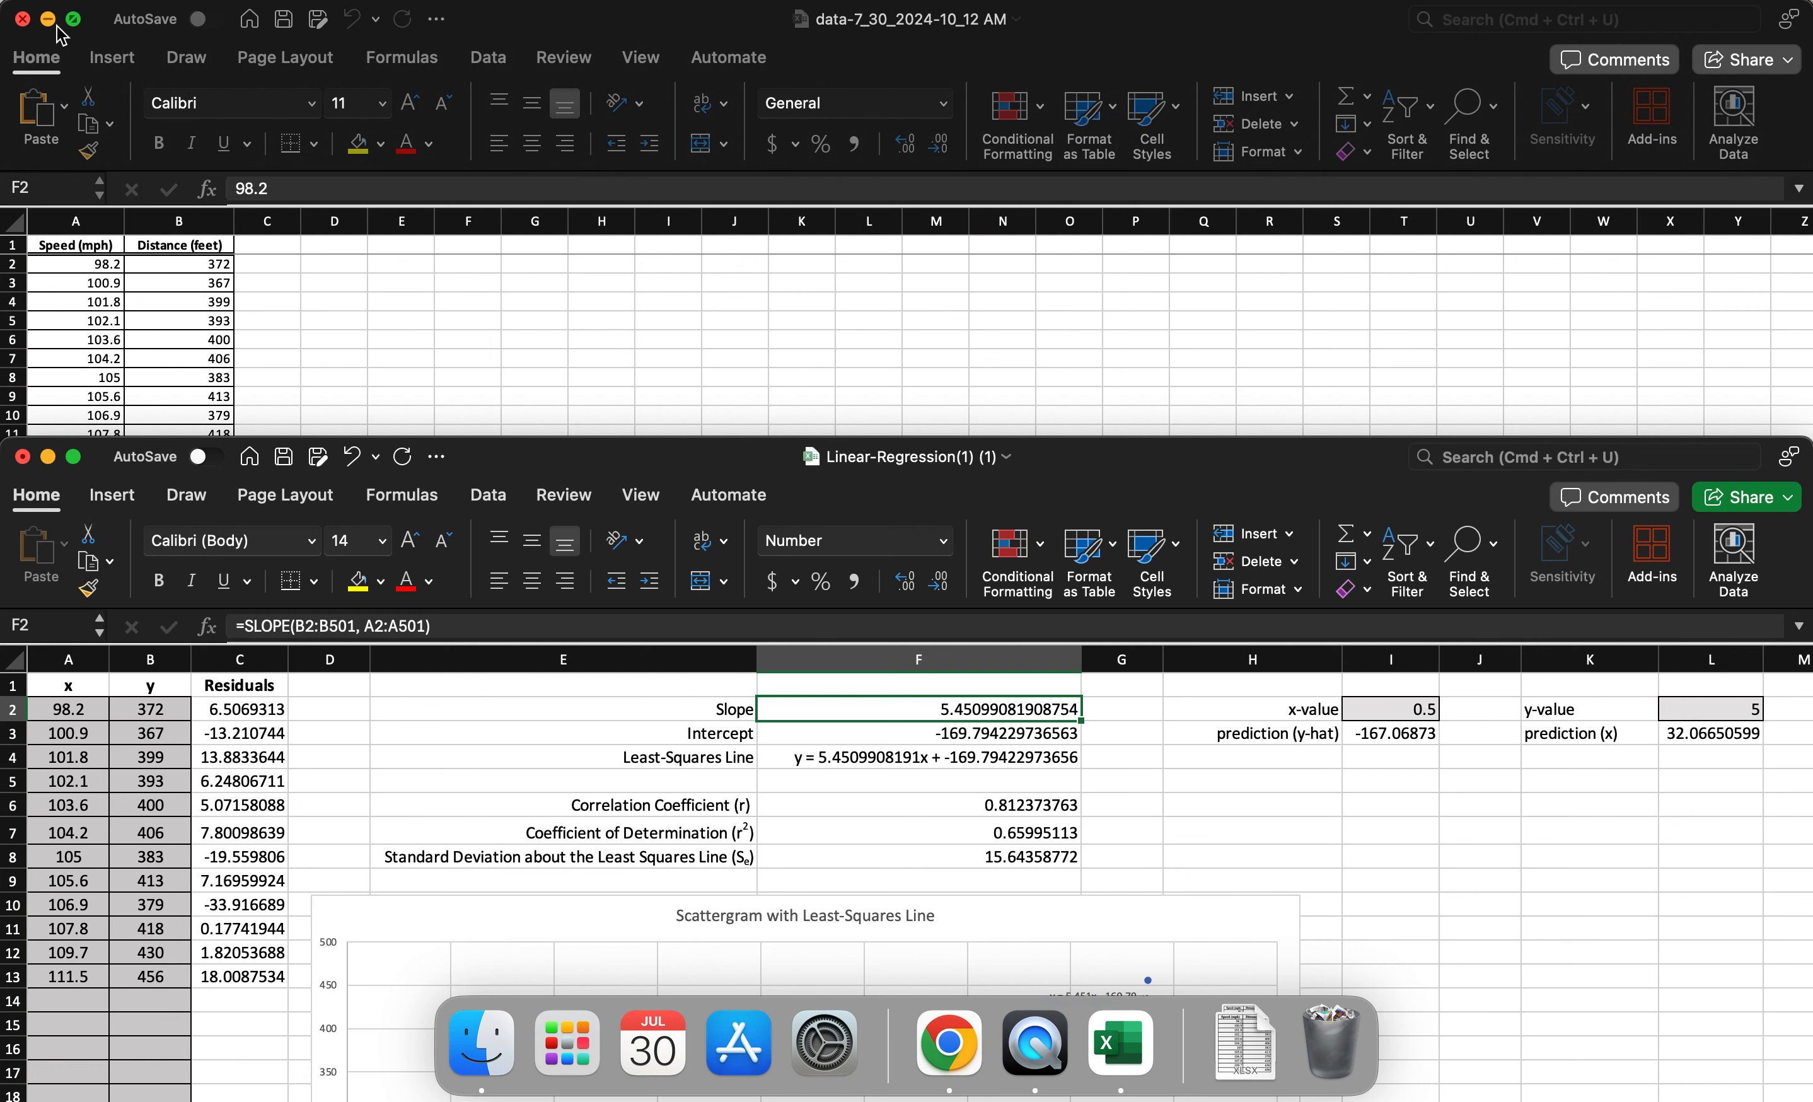
{"action": "left_click", "coordinate": [22, 19]}
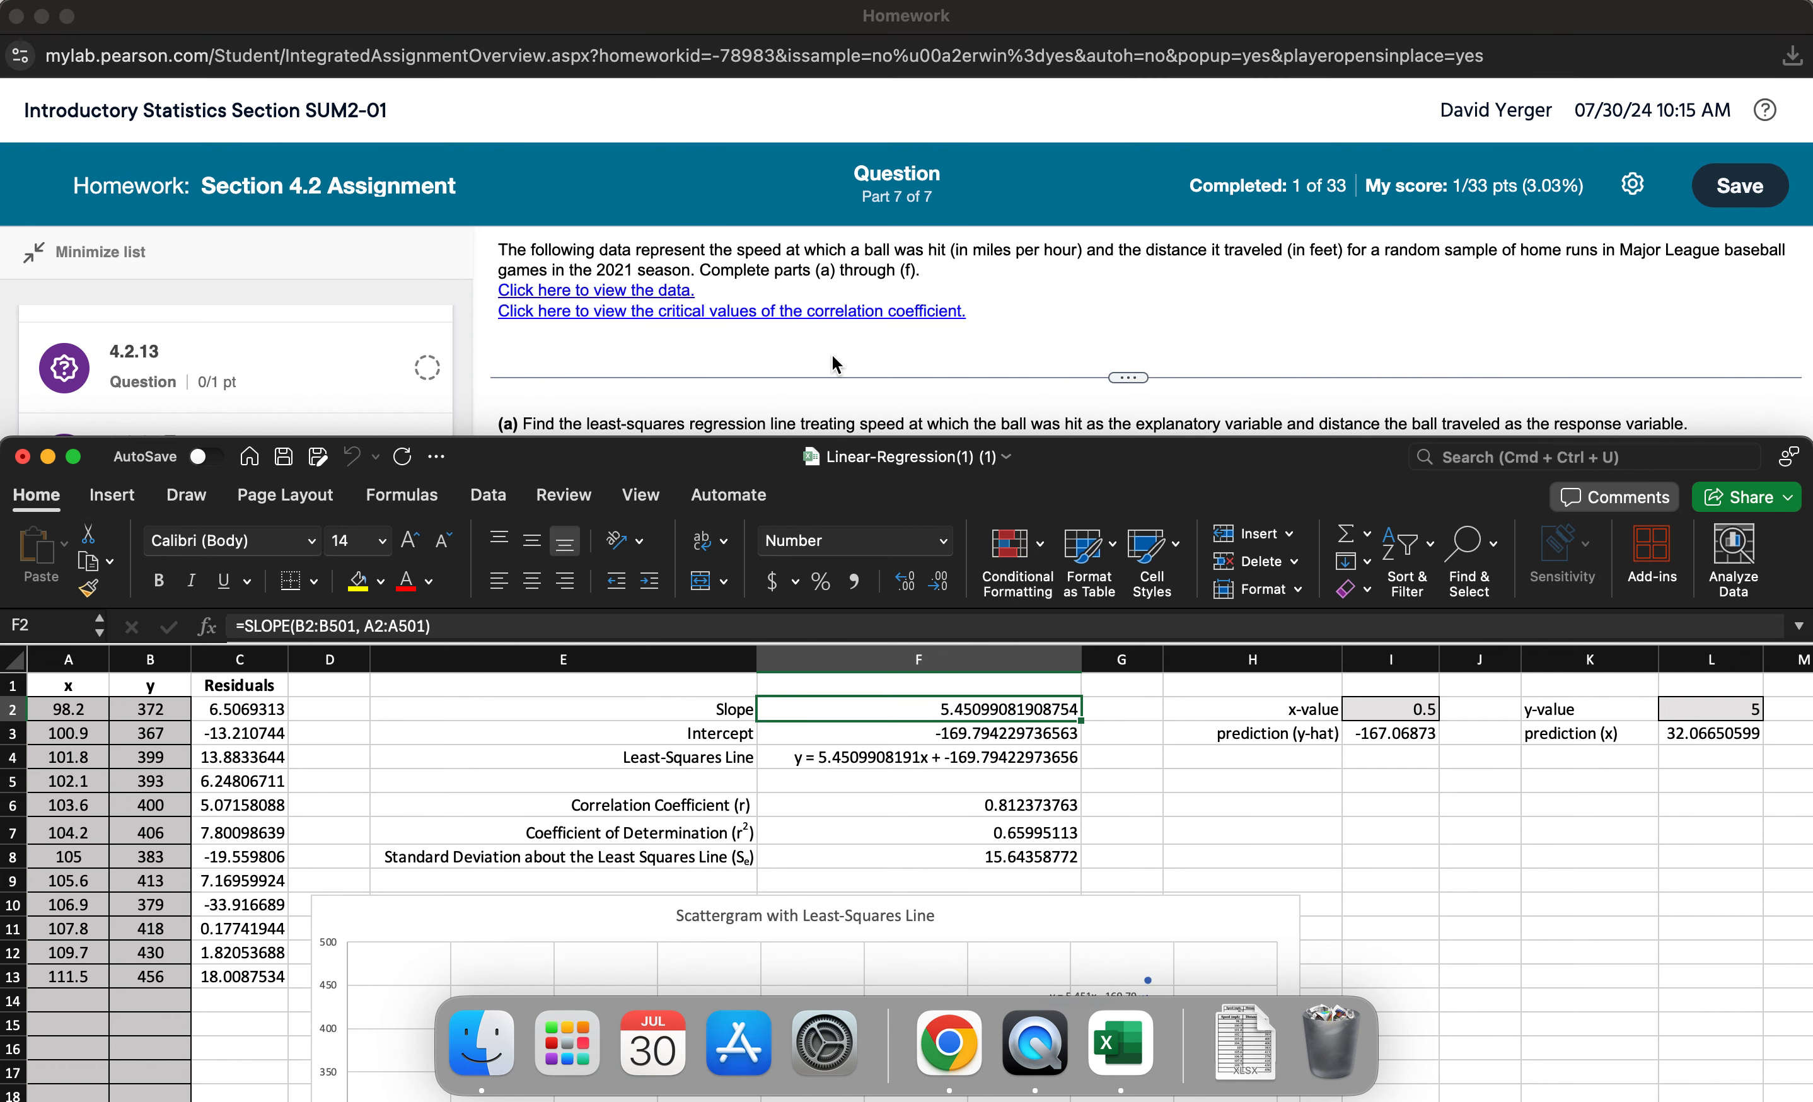
{"action": "mouse_move", "coordinate": [1090, 580]}
{"action": "left_mouse_down"}
{"action": "mouse_move", "coordinate": [1090, 621]}
{"action": "mouse_move", "coordinate": [1090, 607]}
{"action": "left_mouse_up"}
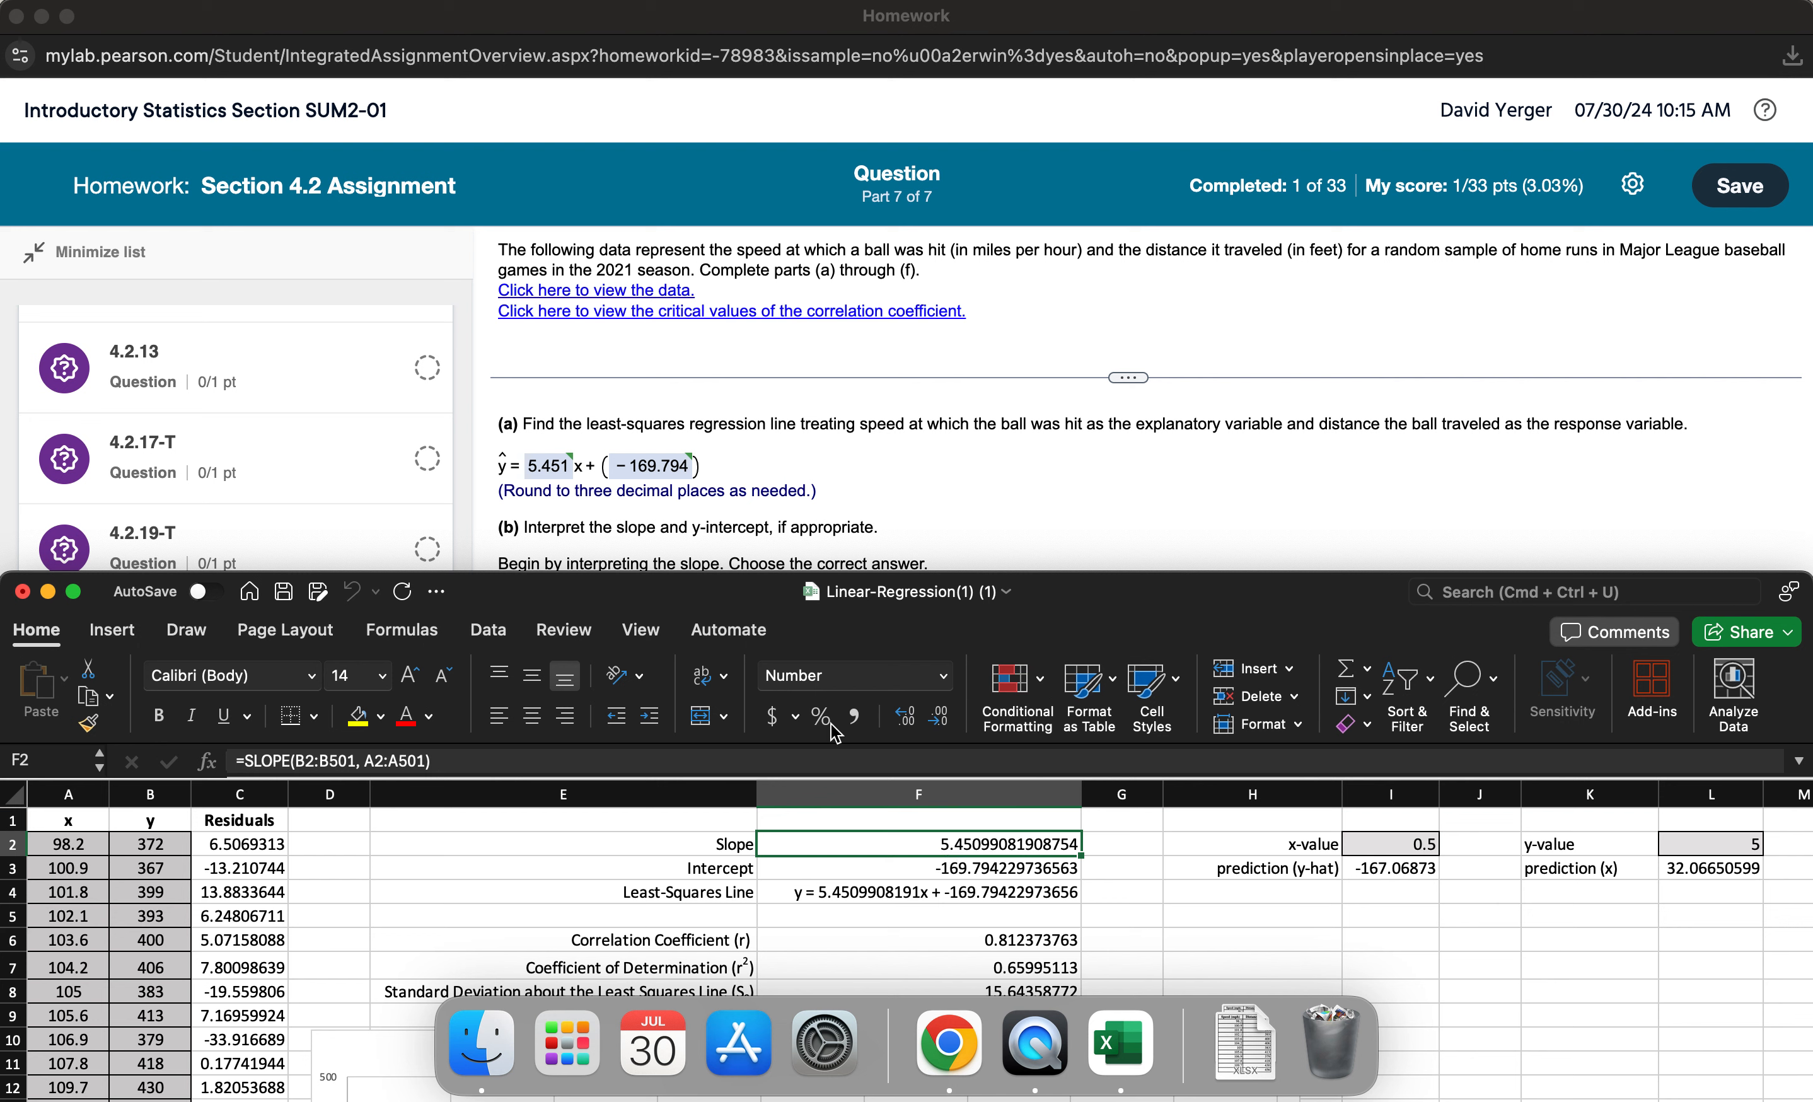
{"action": "left_click", "coordinate": [993, 870]}
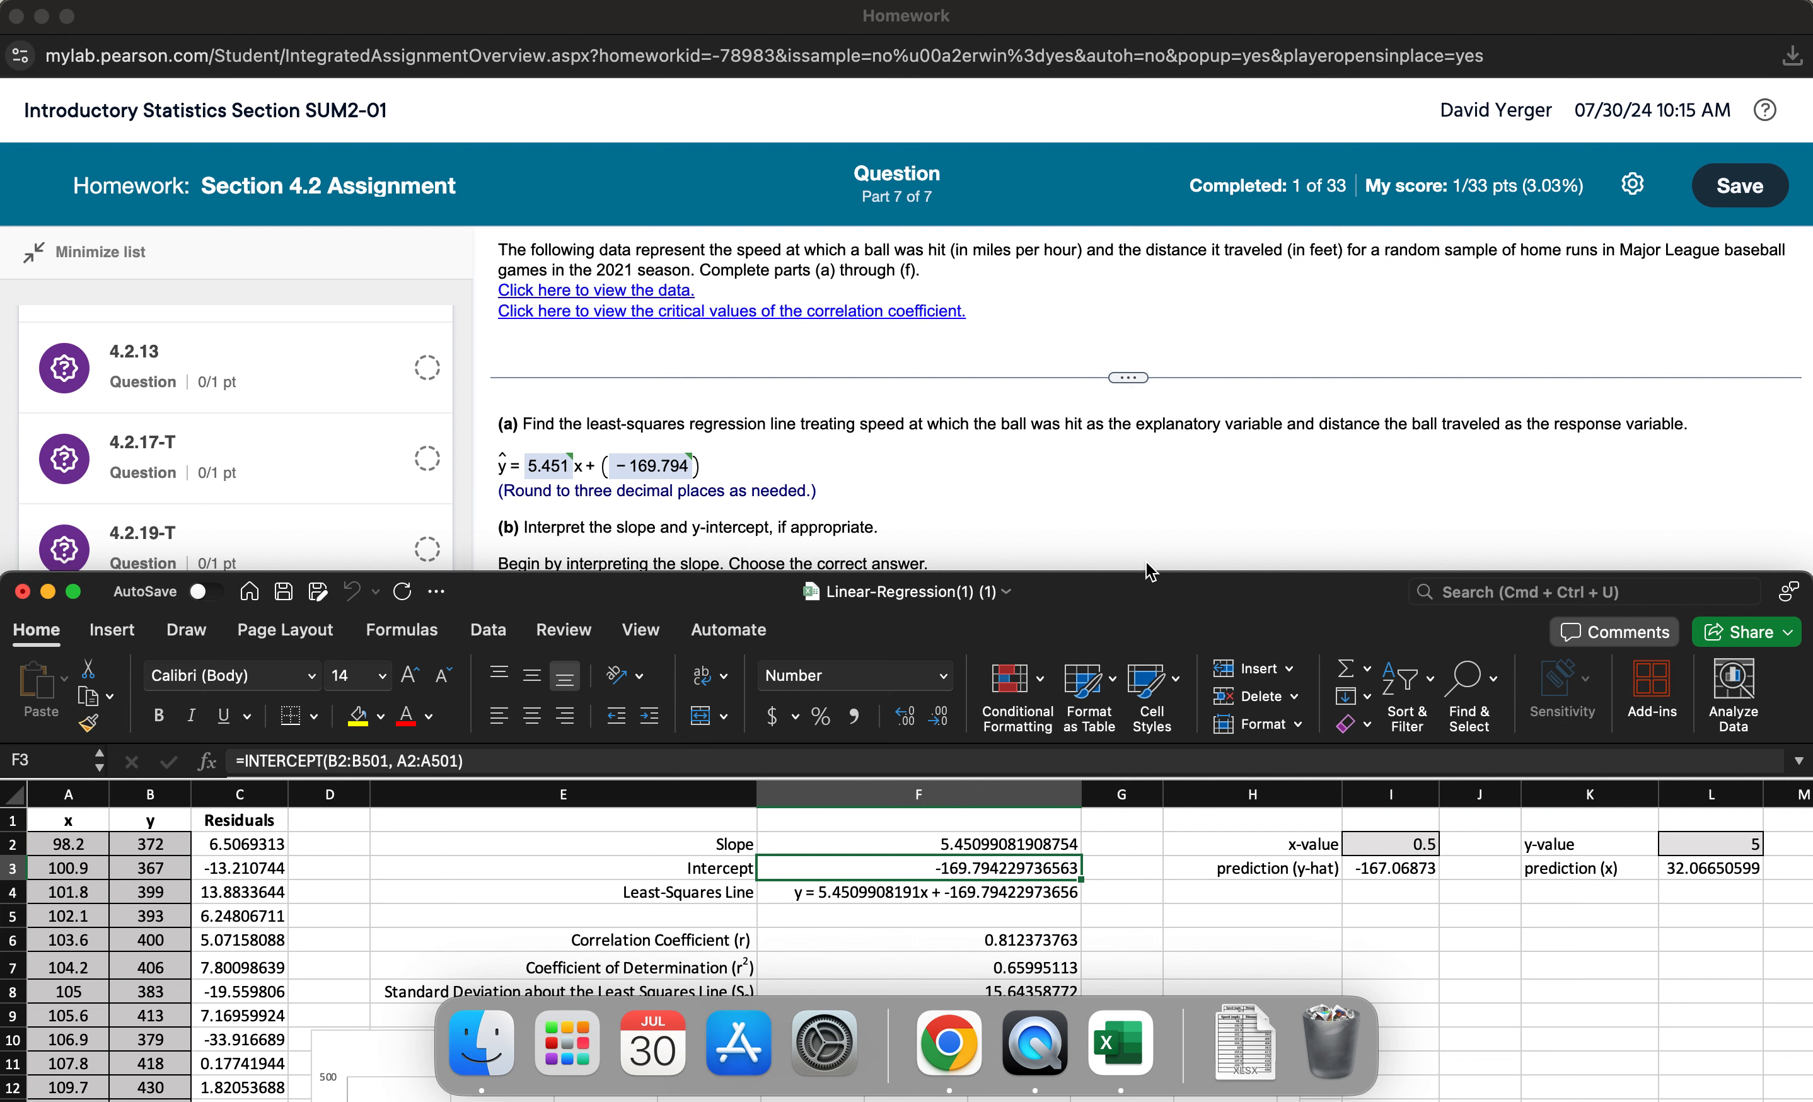
Step: Switch to the homework window and read the slope and y-intercept interpretations in part (b), referring back to the regression workbook
{"action": "left_click", "coordinate": [1194, 447]}
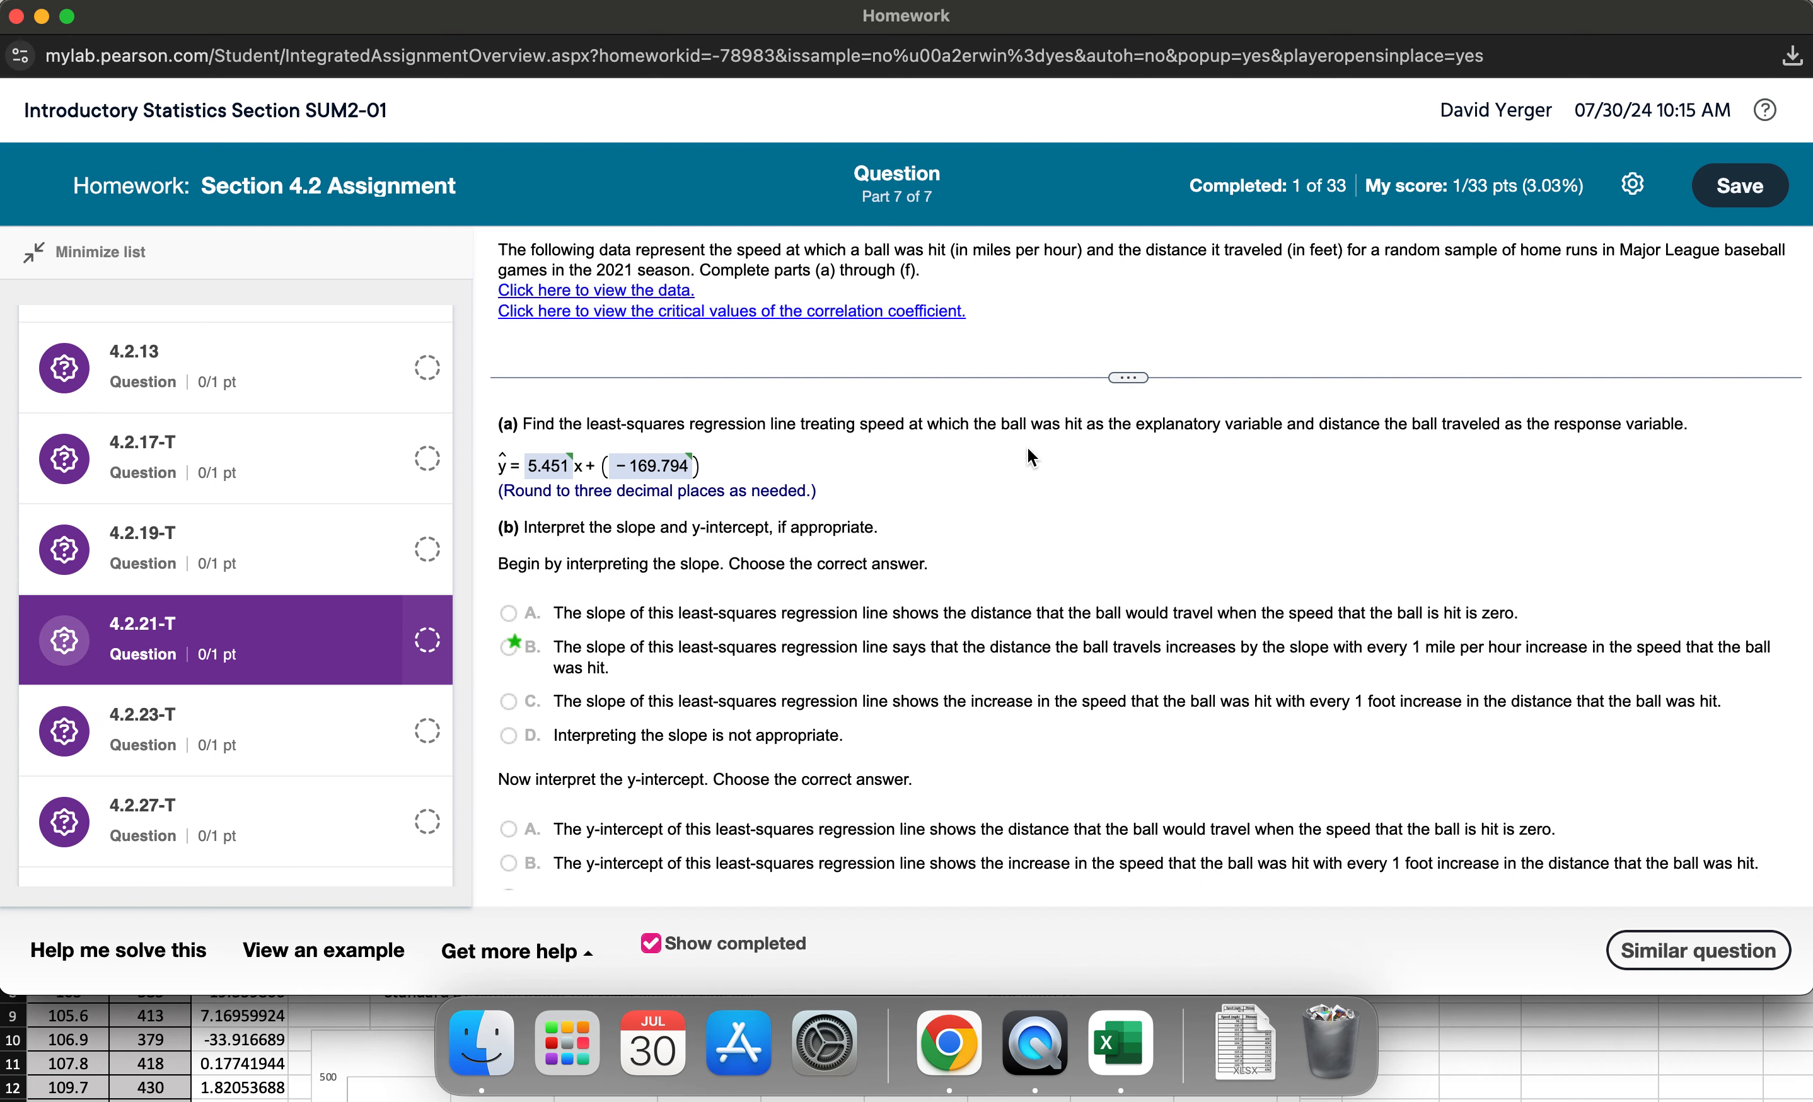
{"action": "scroll", "coordinate": [1027, 447], "scroll_direction": "down", "scroll_amount": 1}
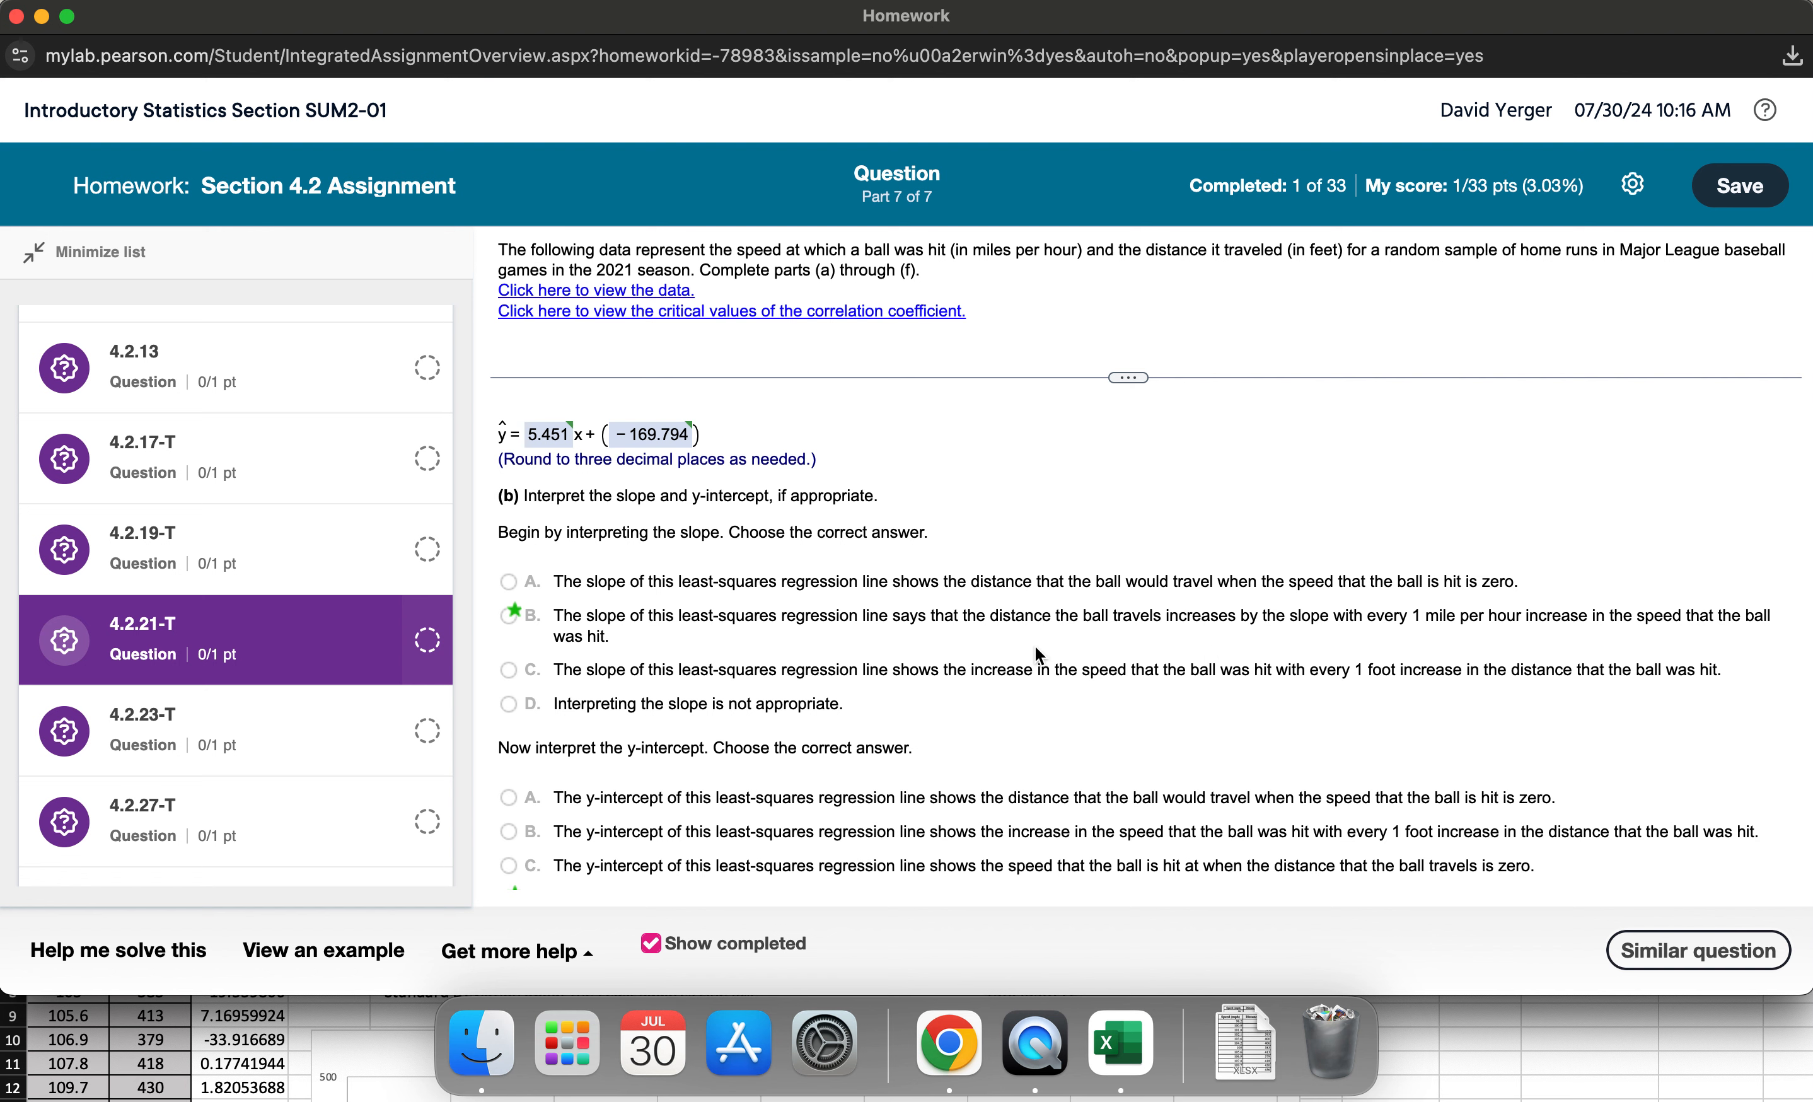
{"action": "scroll", "coordinate": [959, 636], "scroll_direction": "down", "scroll_amount": 2}
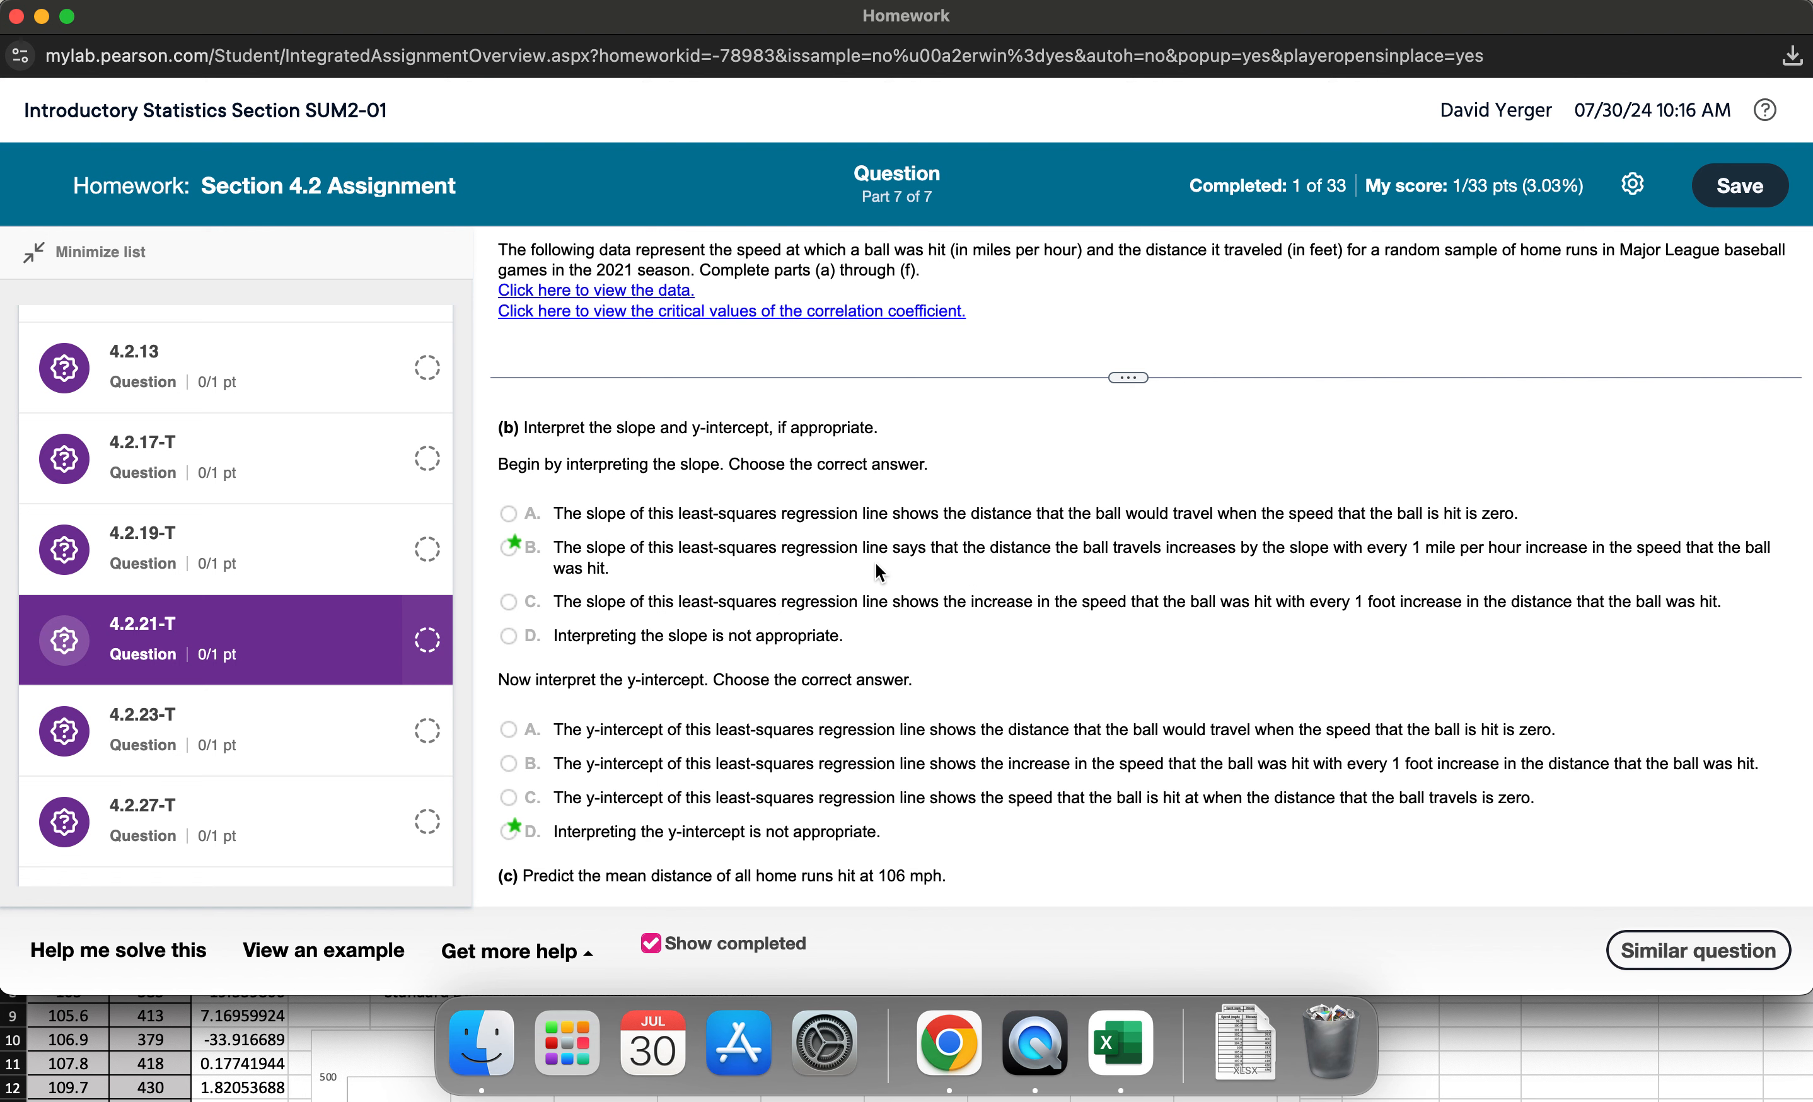
{"action": "scroll", "coordinate": [835, 639], "scroll_direction": "down", "scroll_amount": 3}
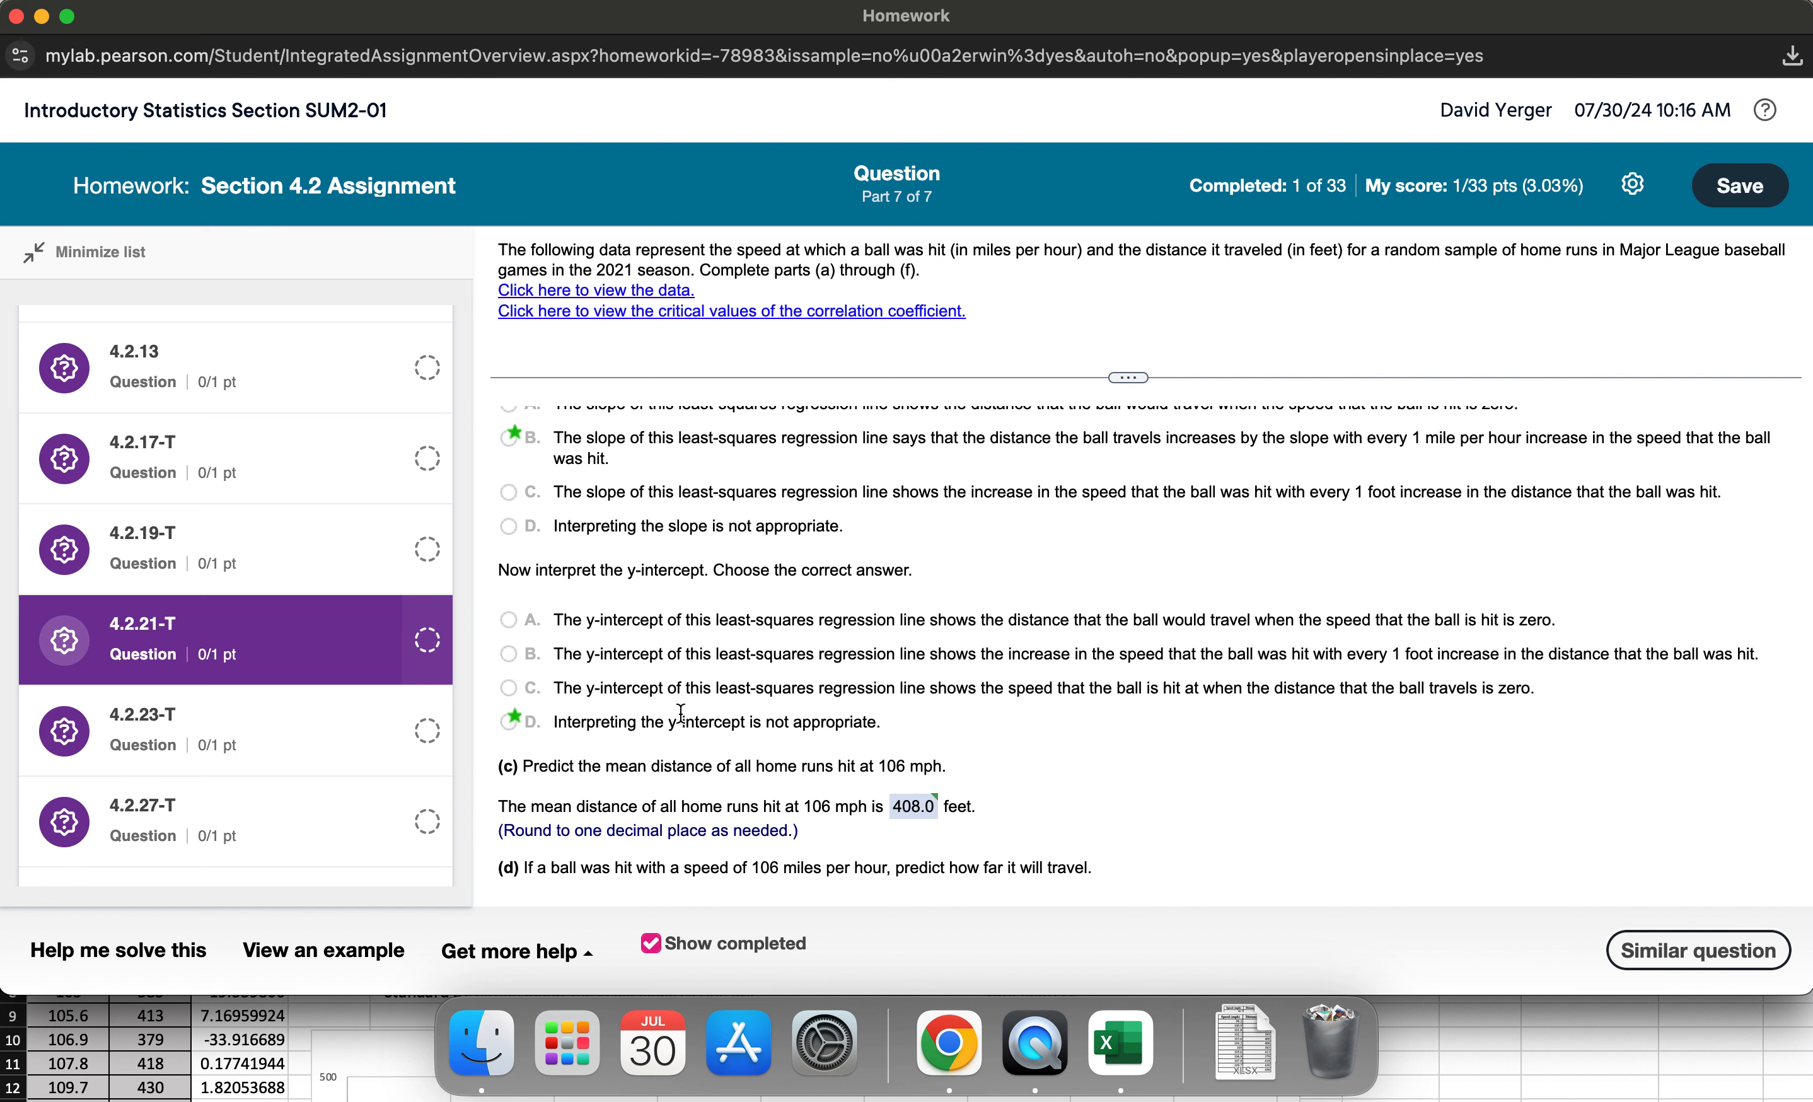
{"action": "scroll", "coordinate": [681, 712], "scroll_direction": "up", "scroll_amount": 2}
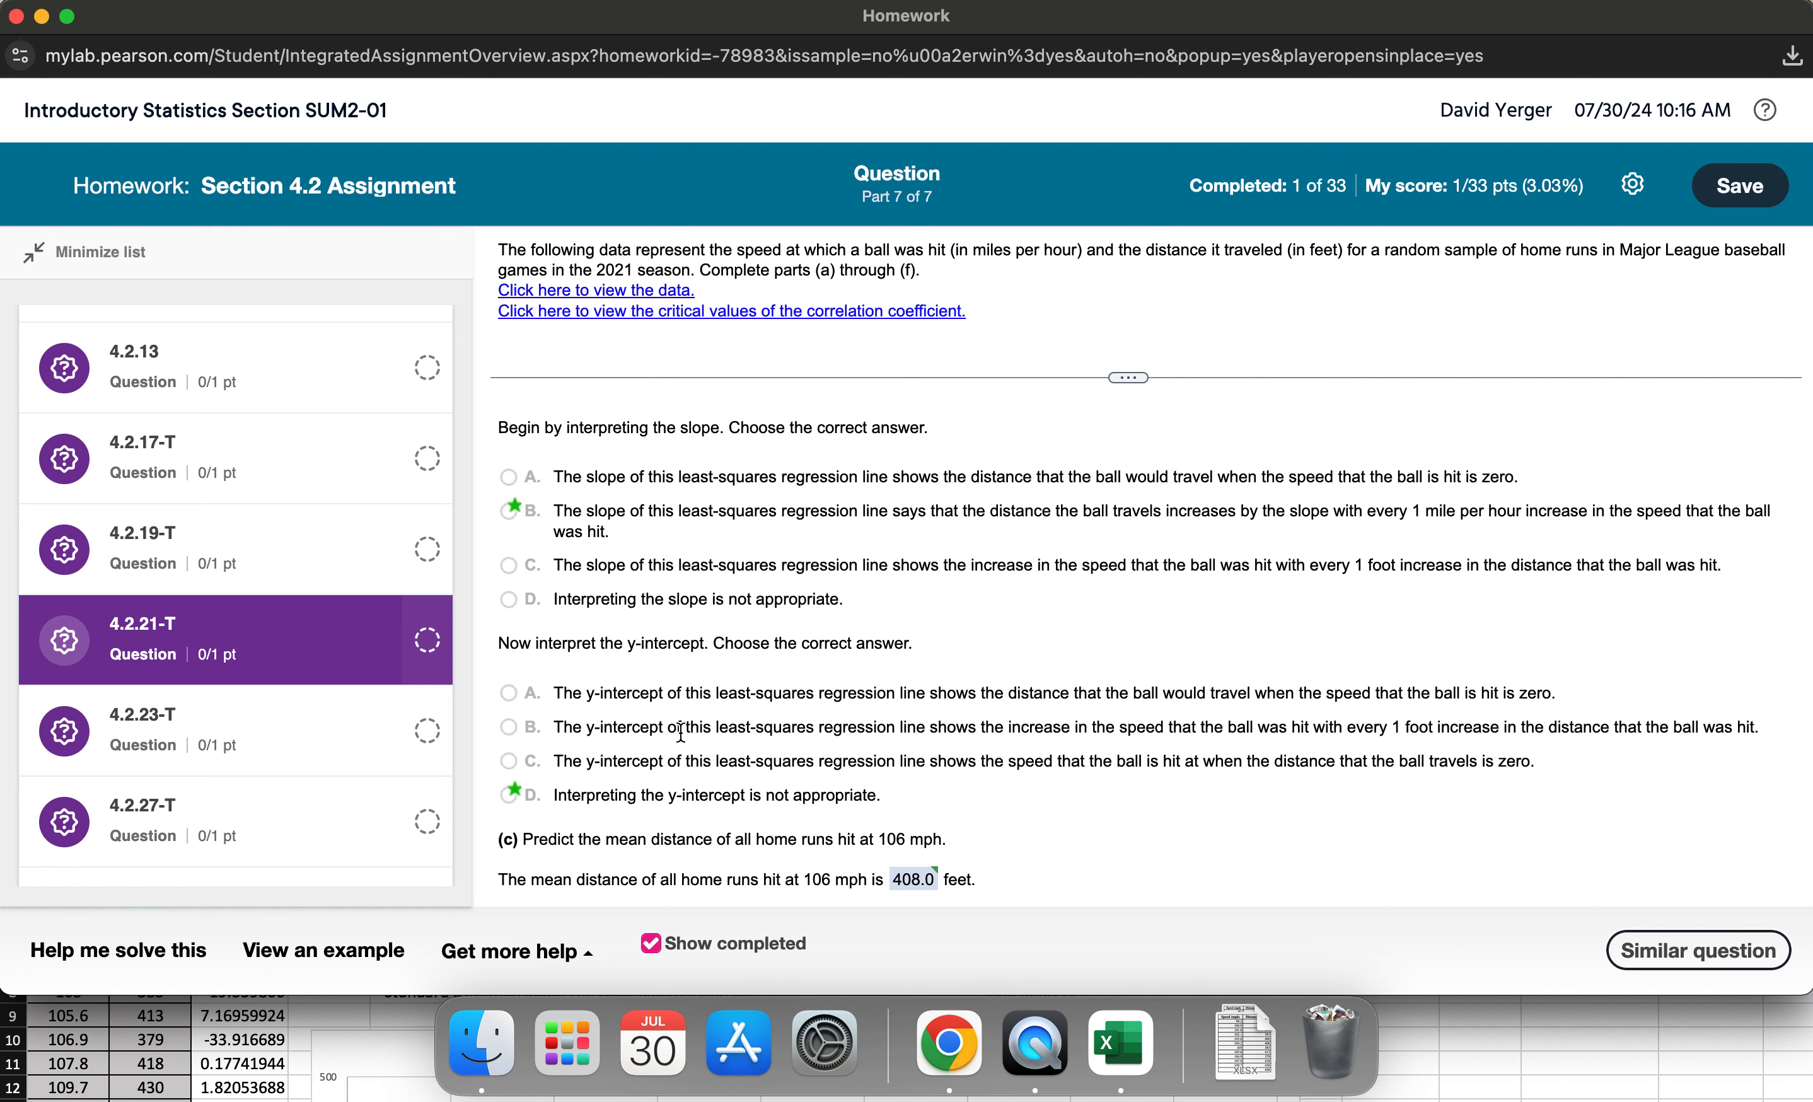
{"action": "scroll", "coordinate": [680, 733], "scroll_direction": "down", "scroll_amount": 1}
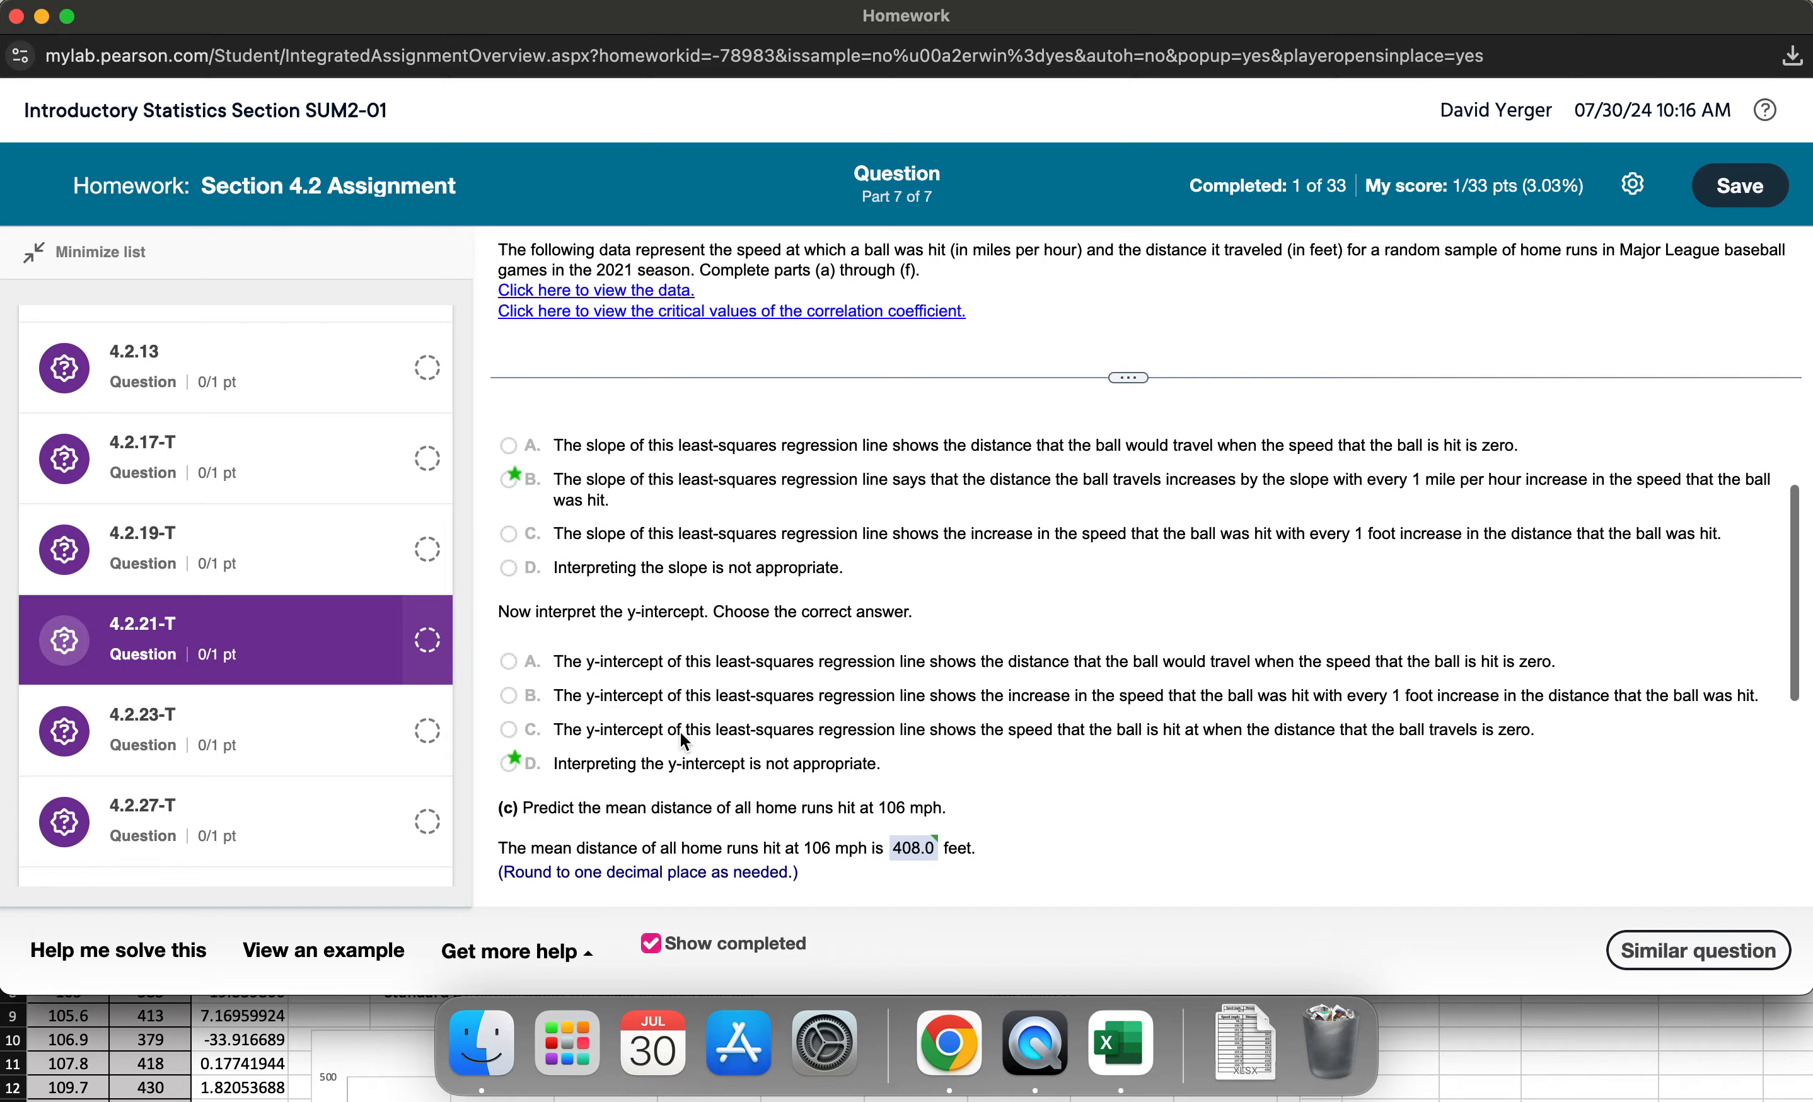
{"action": "key", "text": "ctrl+Up"}
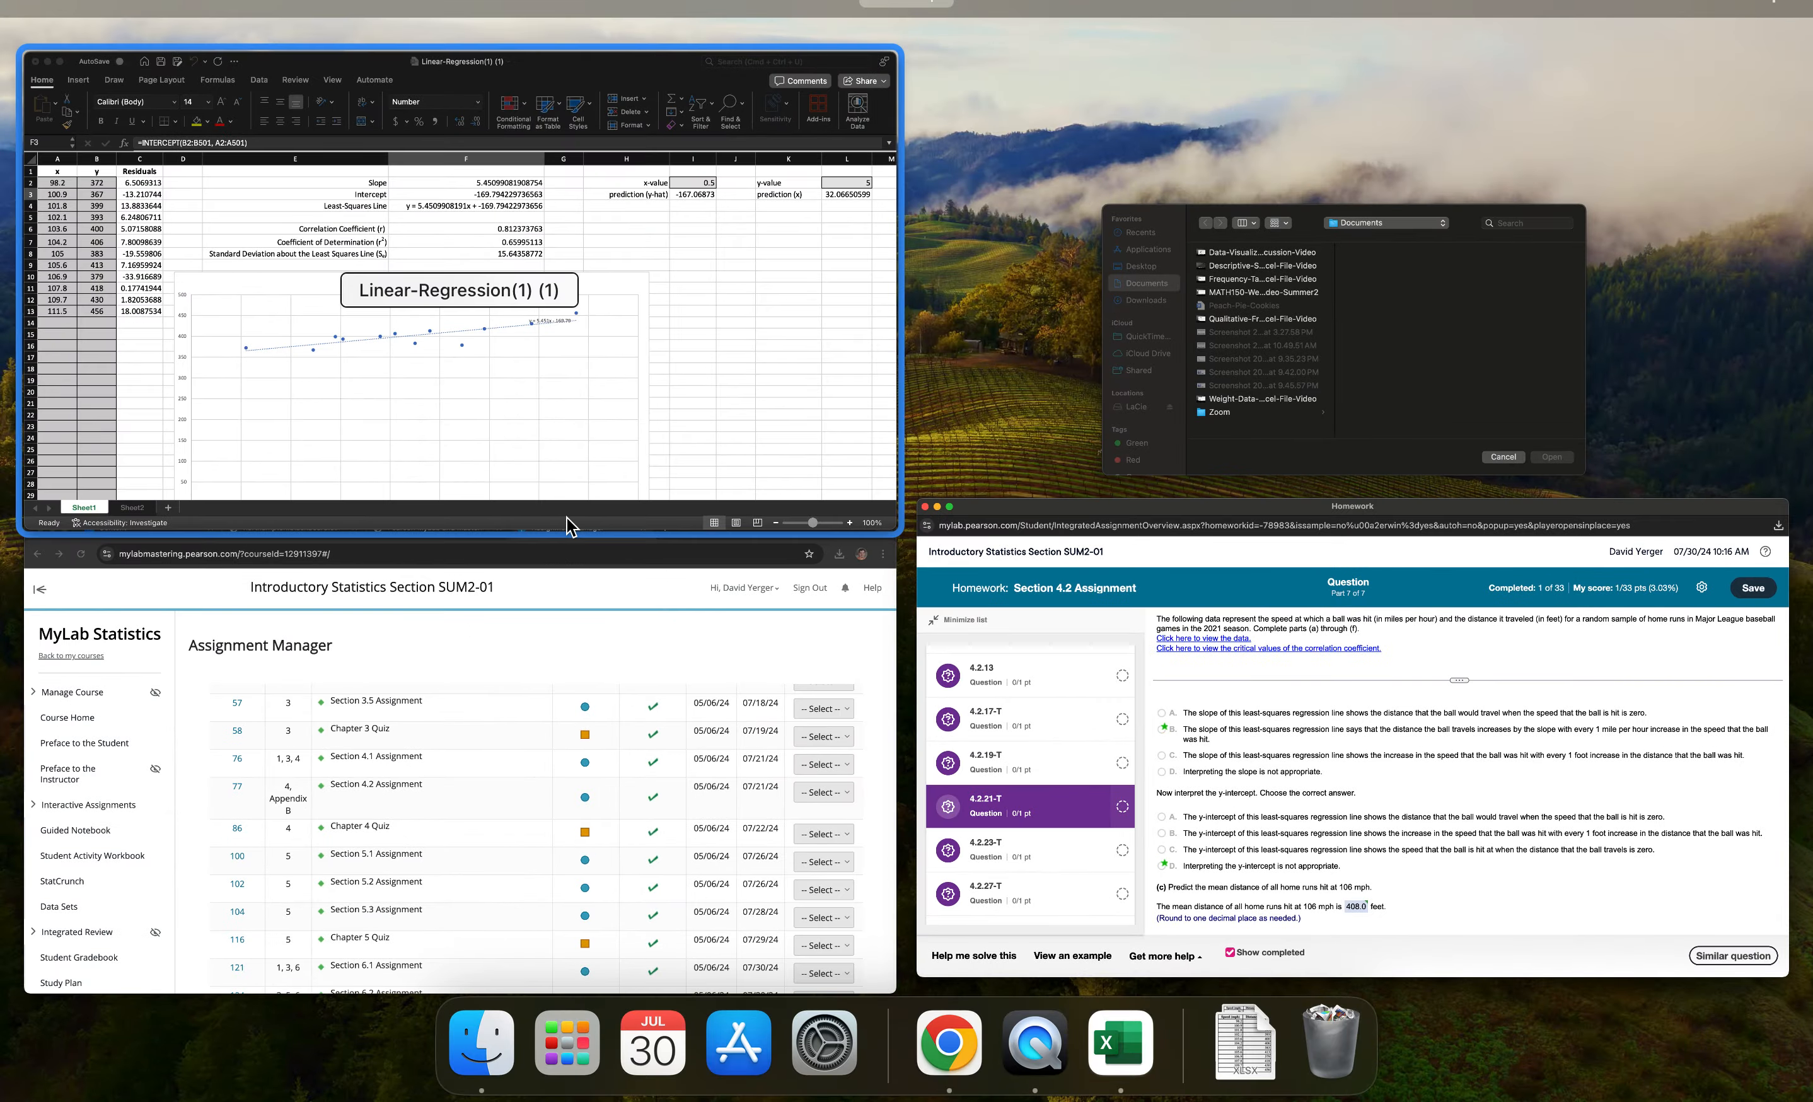
{"action": "left_click", "coordinate": [566, 409]}
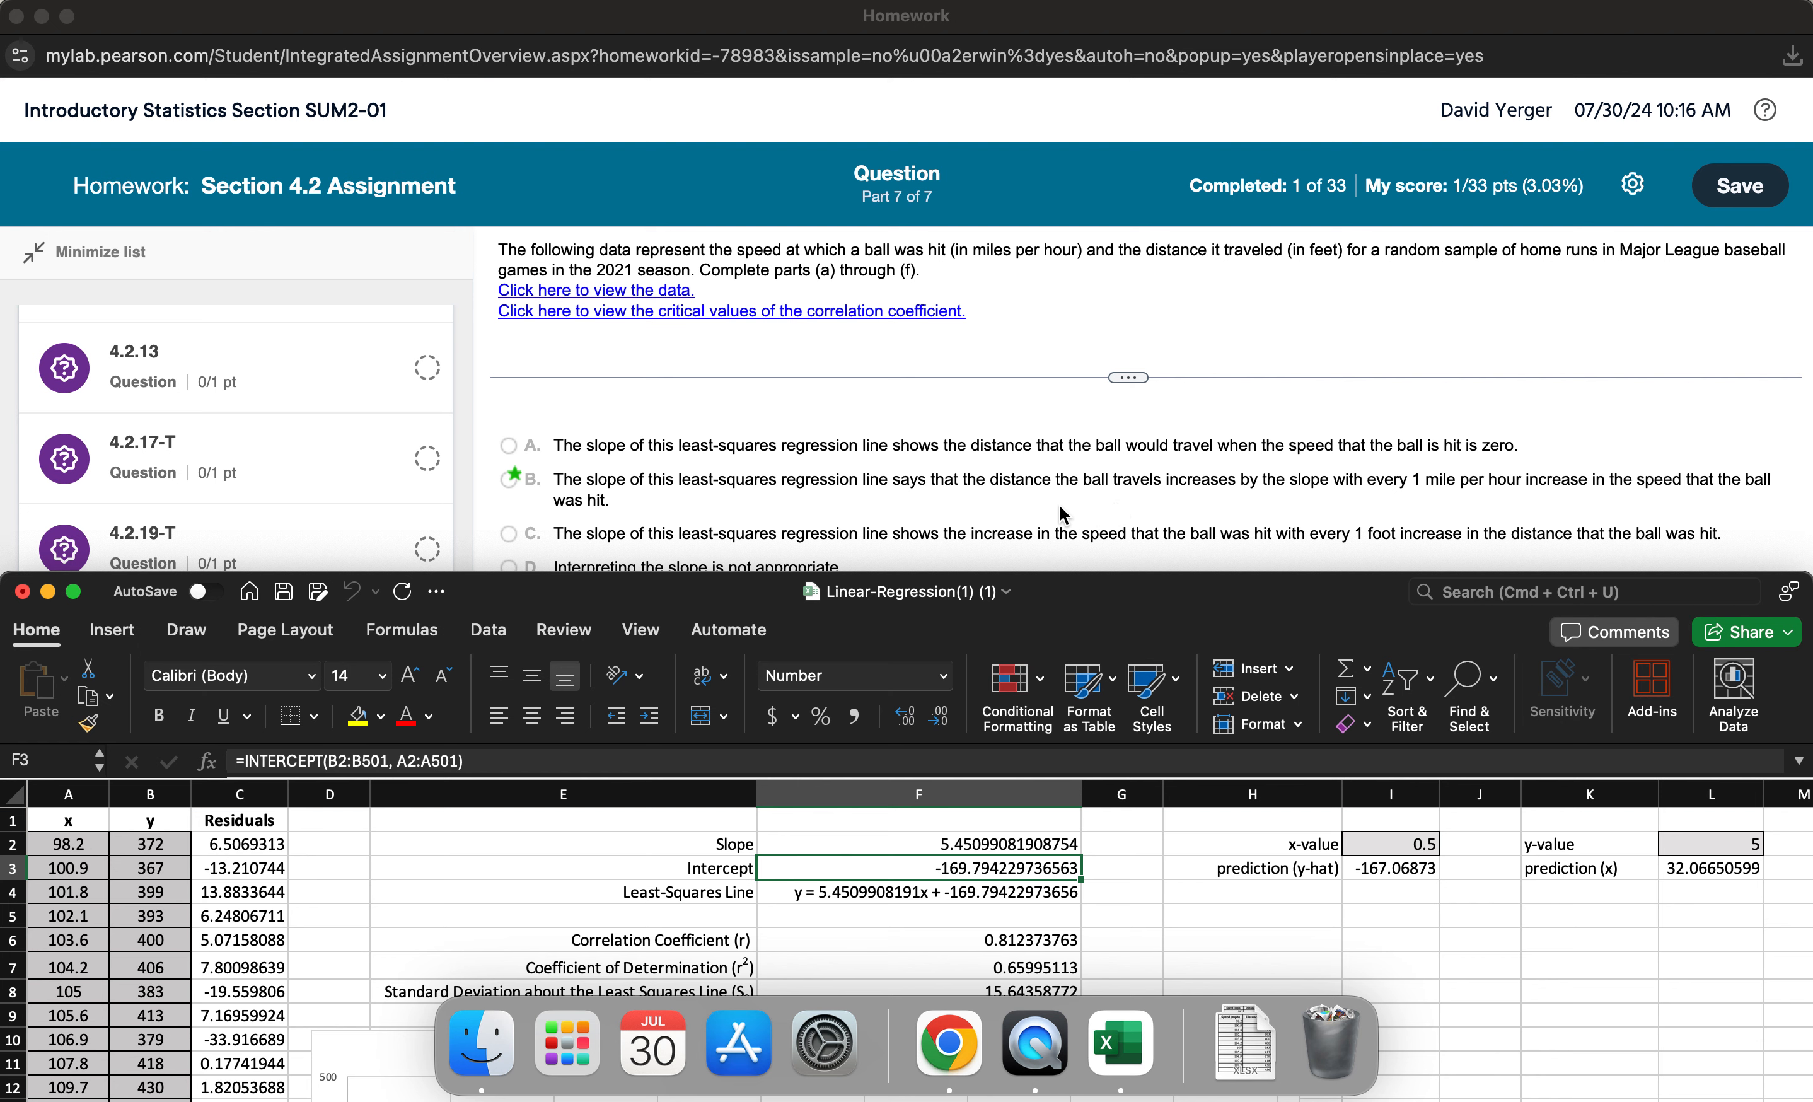
{"action": "scroll", "coordinate": [1063, 513], "scroll_direction": "down", "scroll_amount": 1}
{"action": "left_click", "coordinate": [1183, 529]}
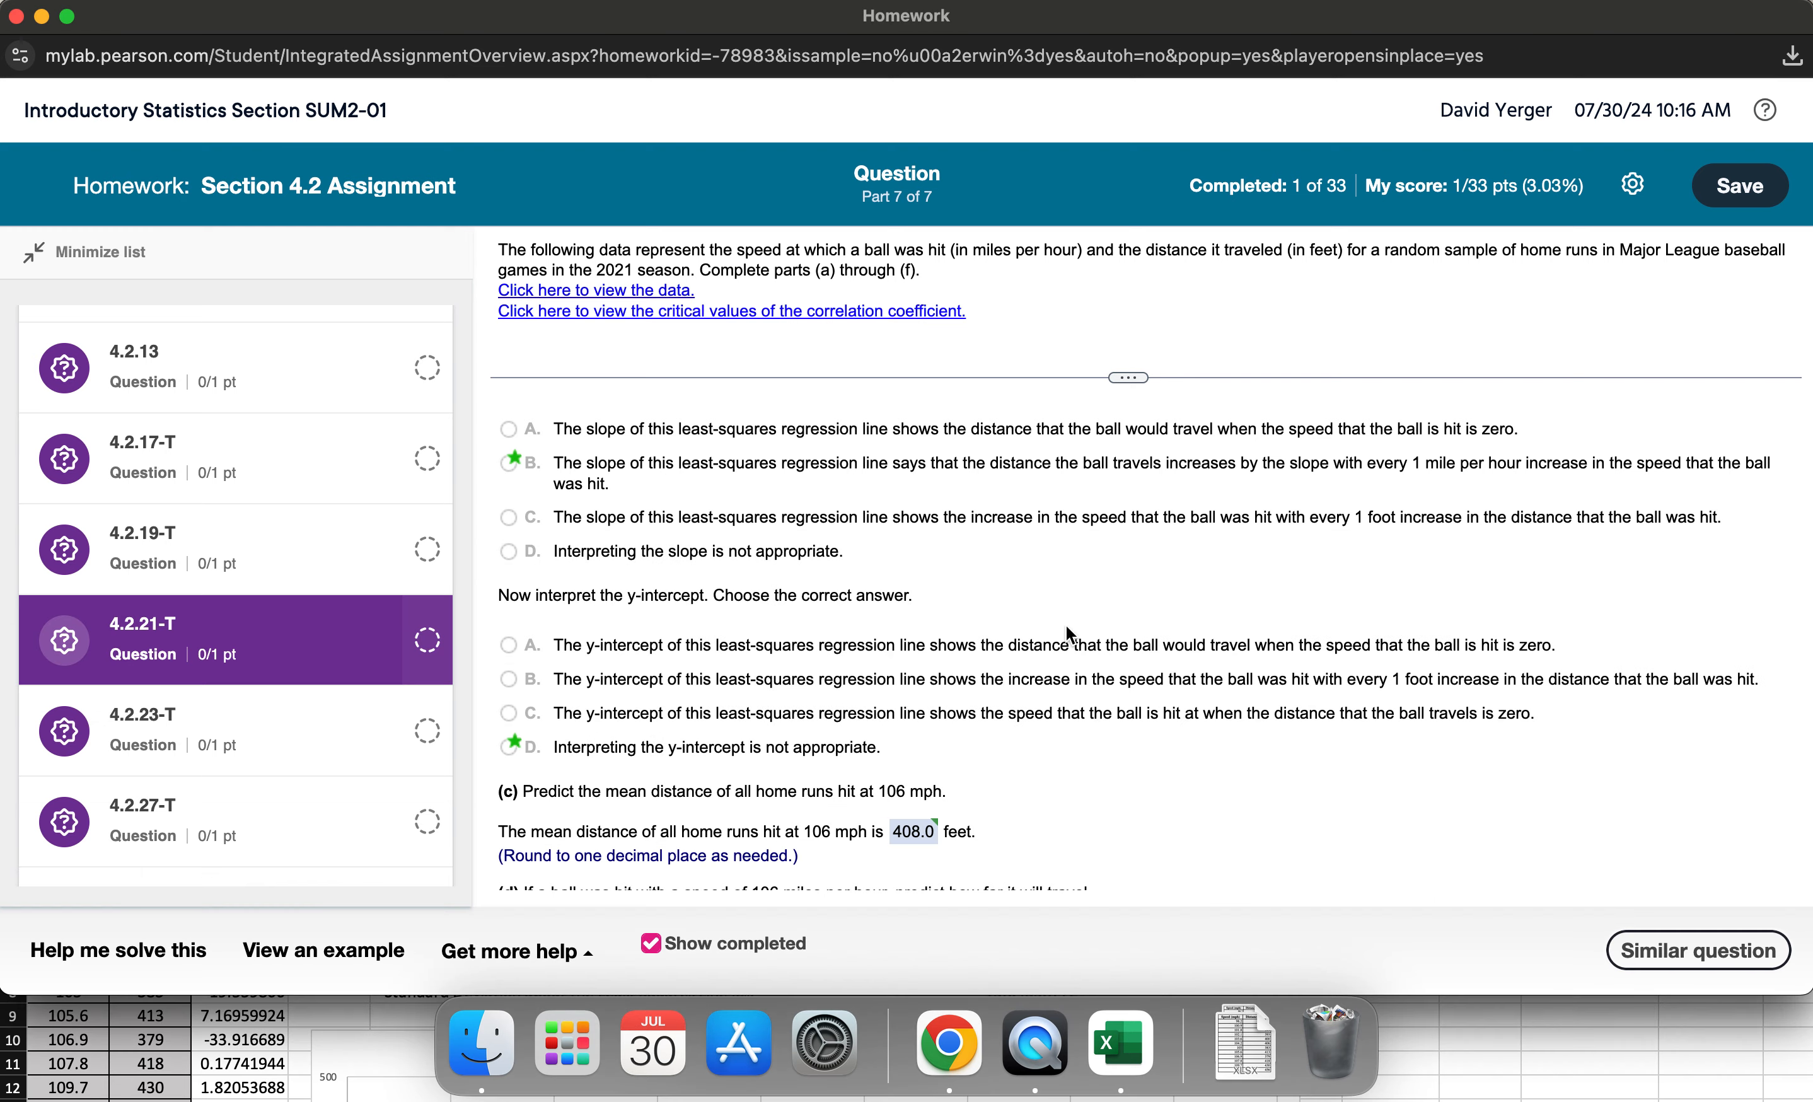
Step: Read homework parts (c) and (d) about predicting the home run distance at 106 mph
{"action": "scroll", "coordinate": [971, 730], "scroll_direction": "down", "scroll_amount": 3}
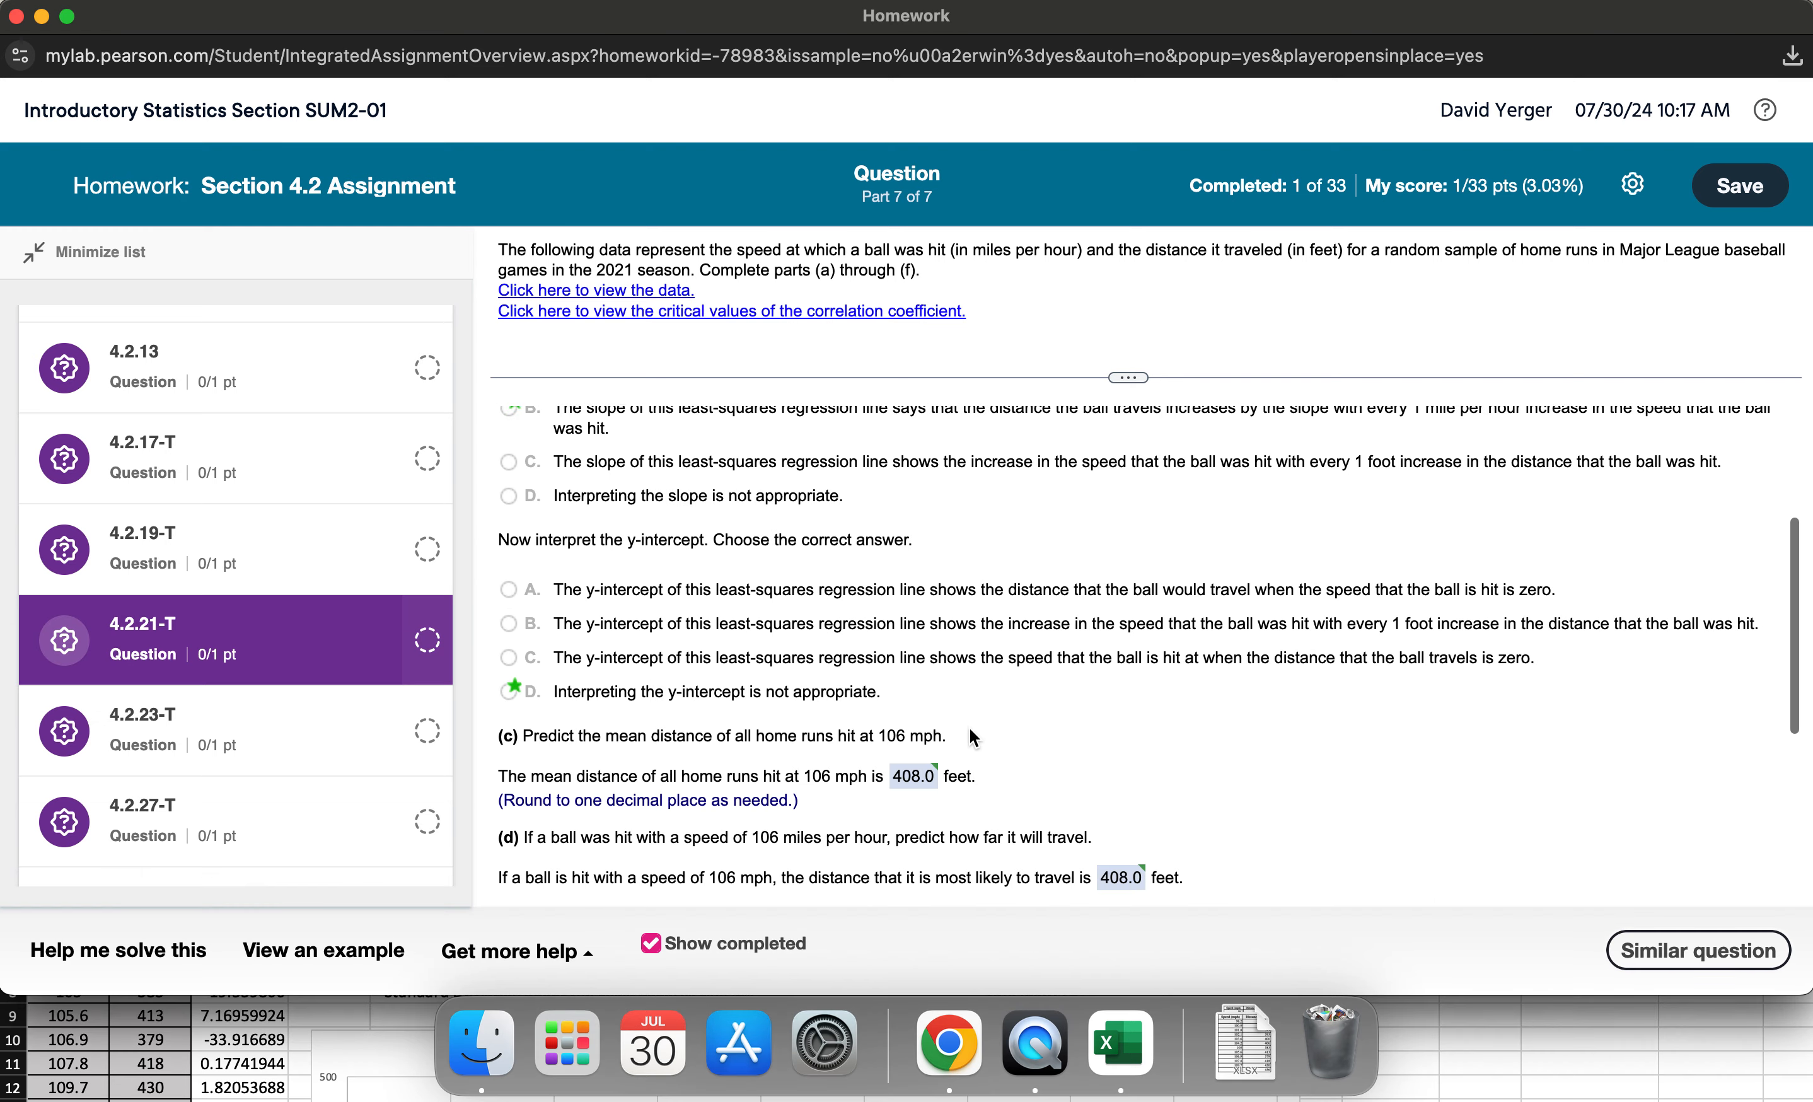
{"action": "scroll", "coordinate": [877, 709], "scroll_direction": "down", "scroll_amount": 6}
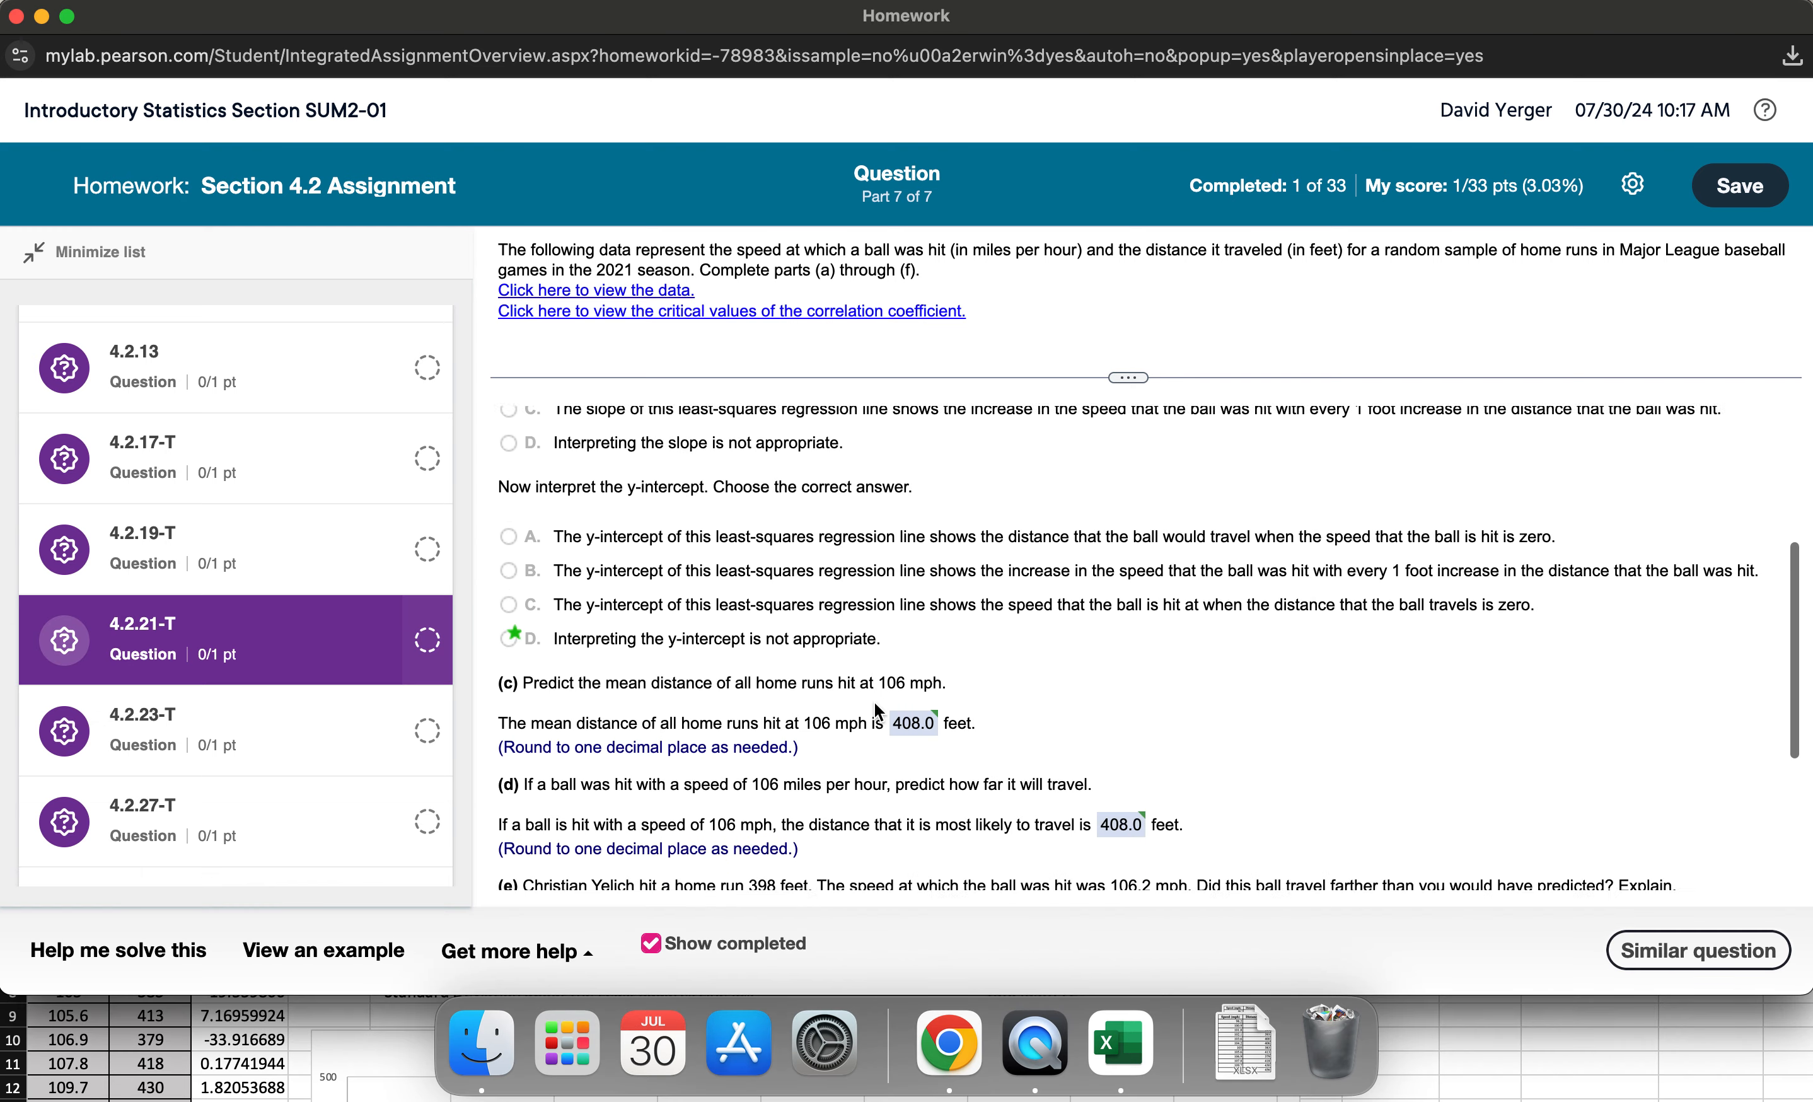
{"action": "scroll", "coordinate": [874, 703], "scroll_direction": "down", "scroll_amount": 2}
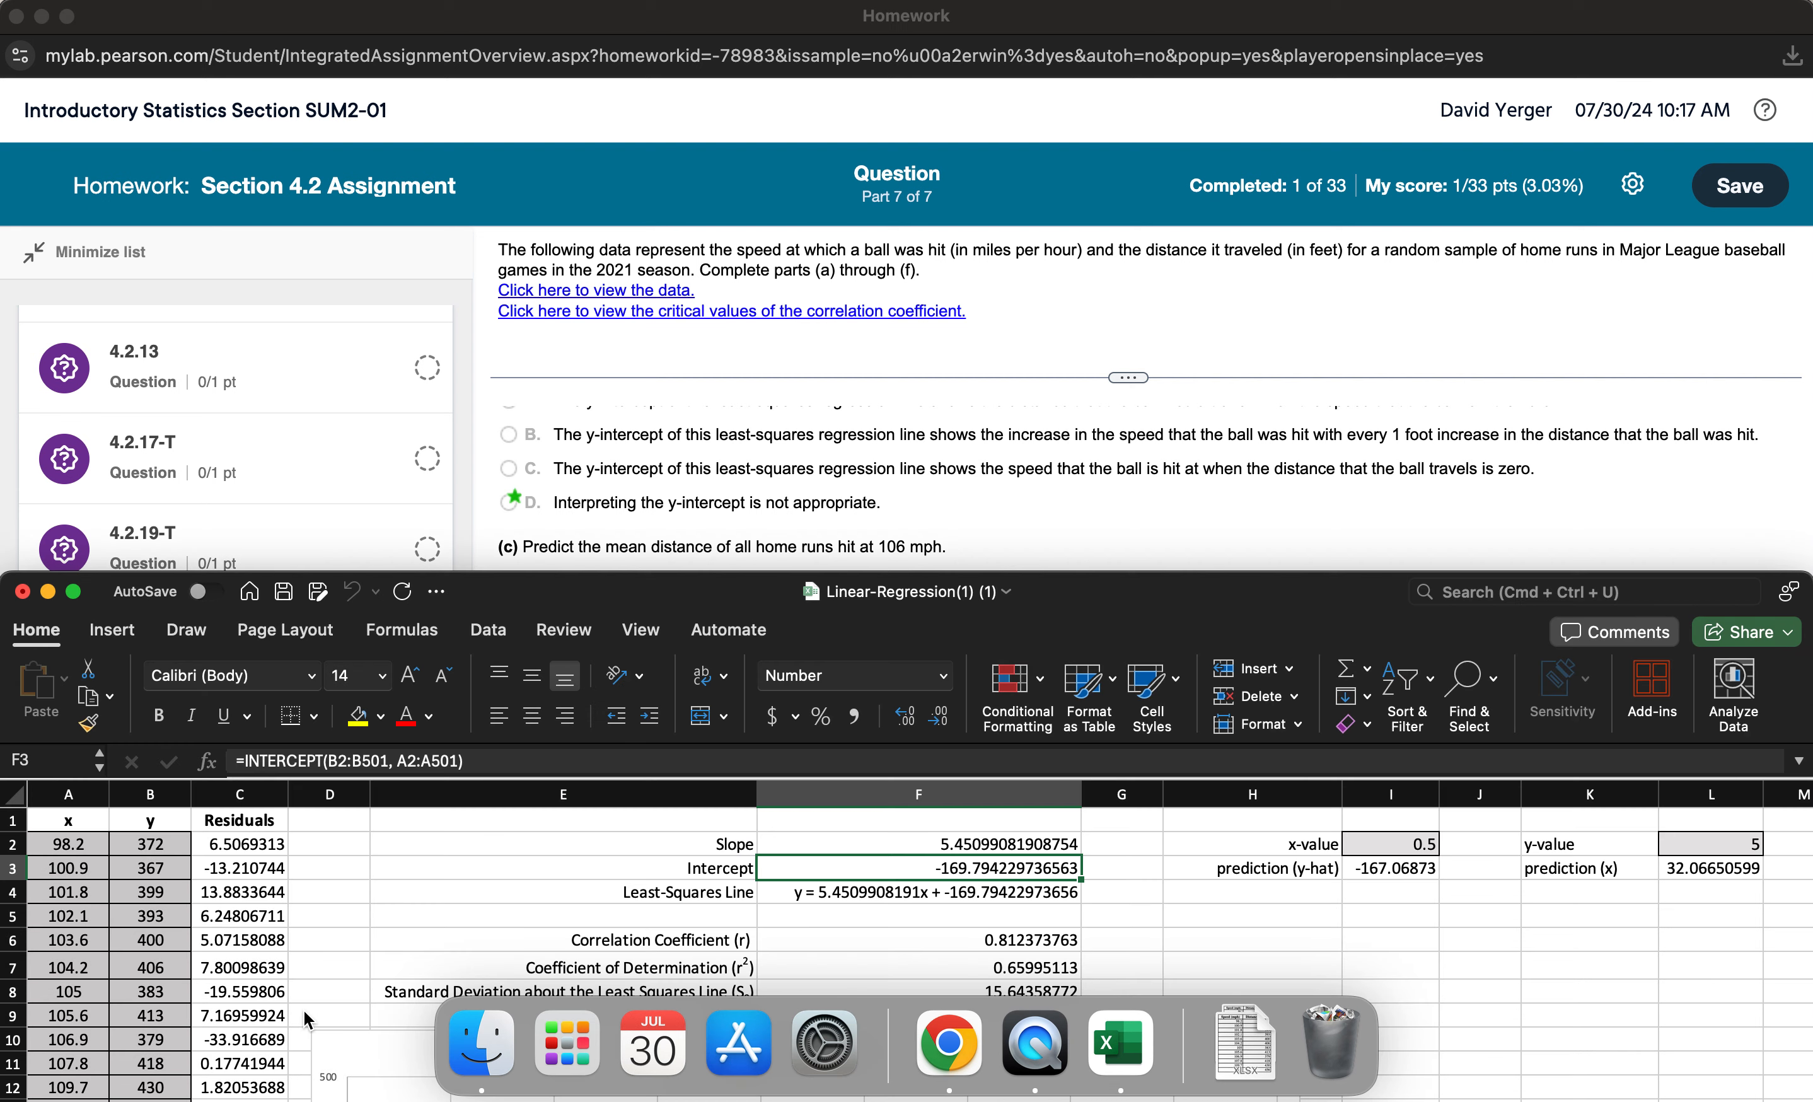
Step: Bring the Linear-Regression(1) (1) workbook back over the homework and examine the x-value, prediction (y-hat) and y-value cells I2, I3 and L2
{"action": "left_click", "coordinate": [305, 1014]}
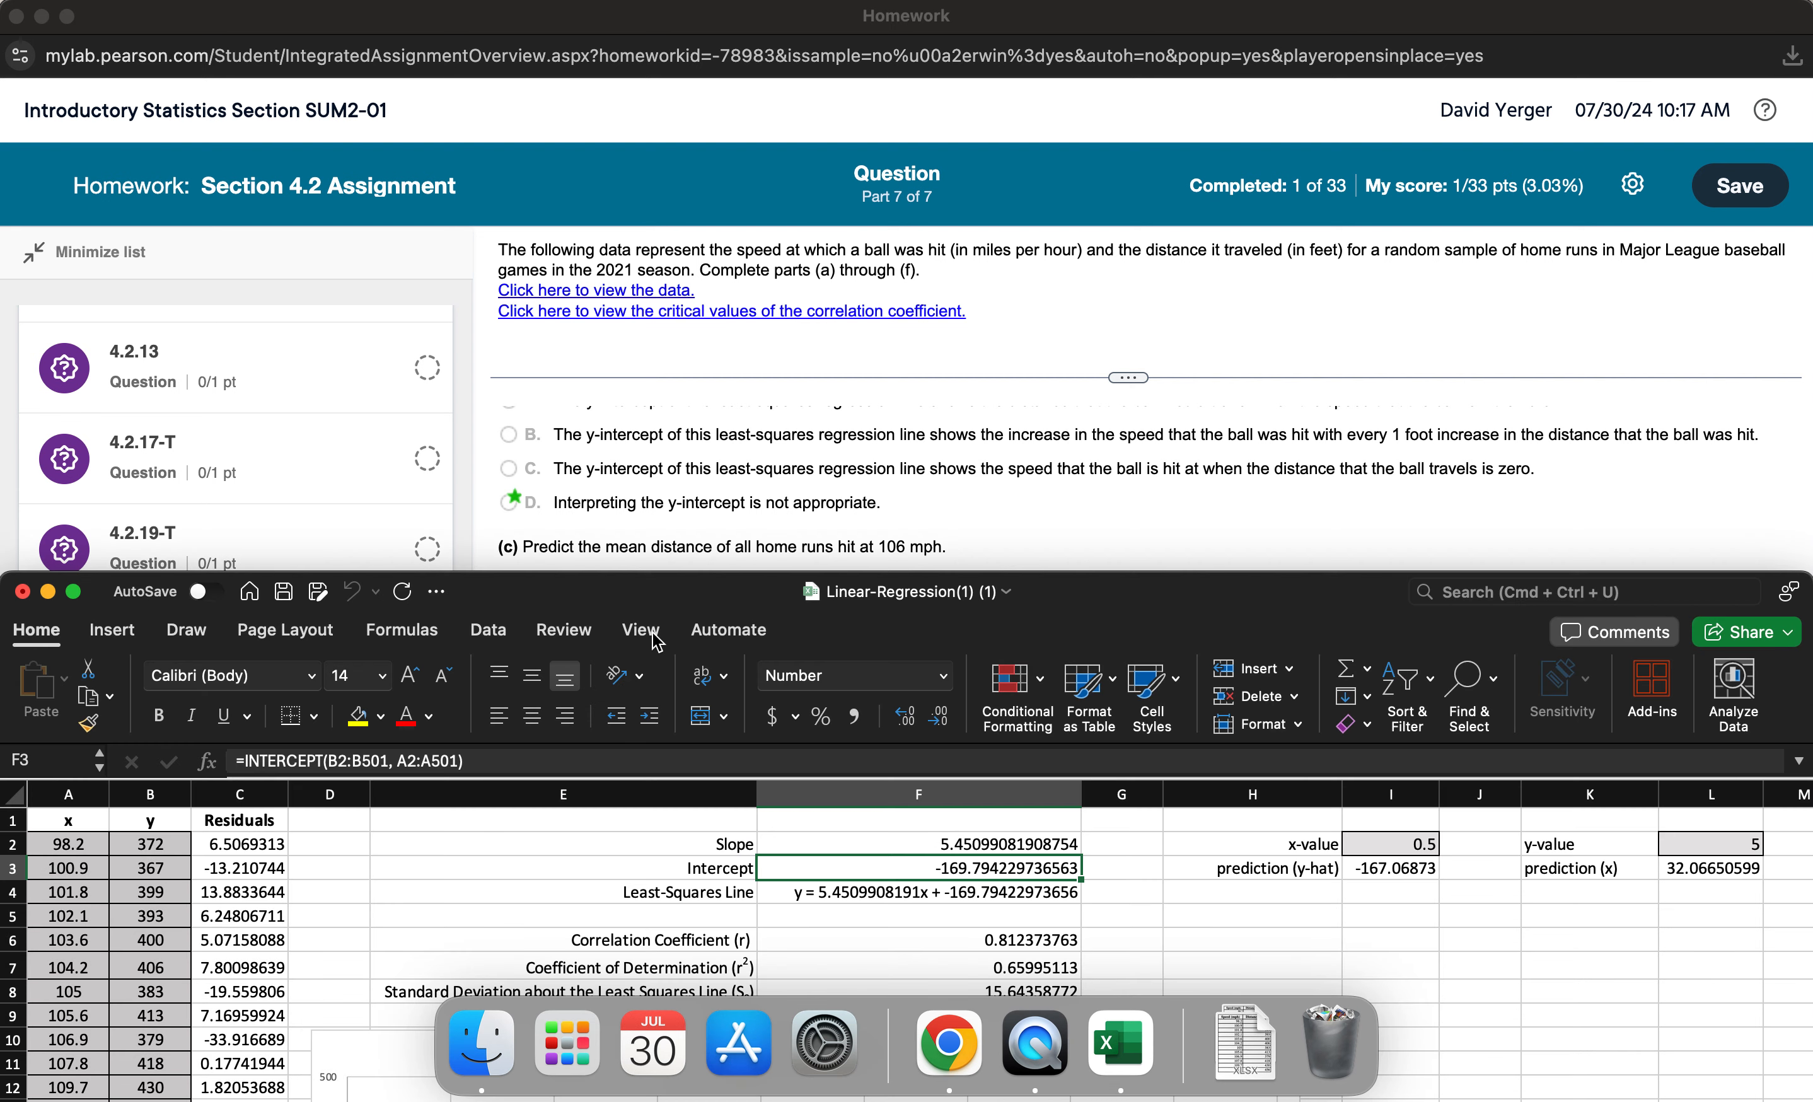
{"action": "left_click_drag", "start_coordinate": [685, 599], "coordinate": [685, 137]}
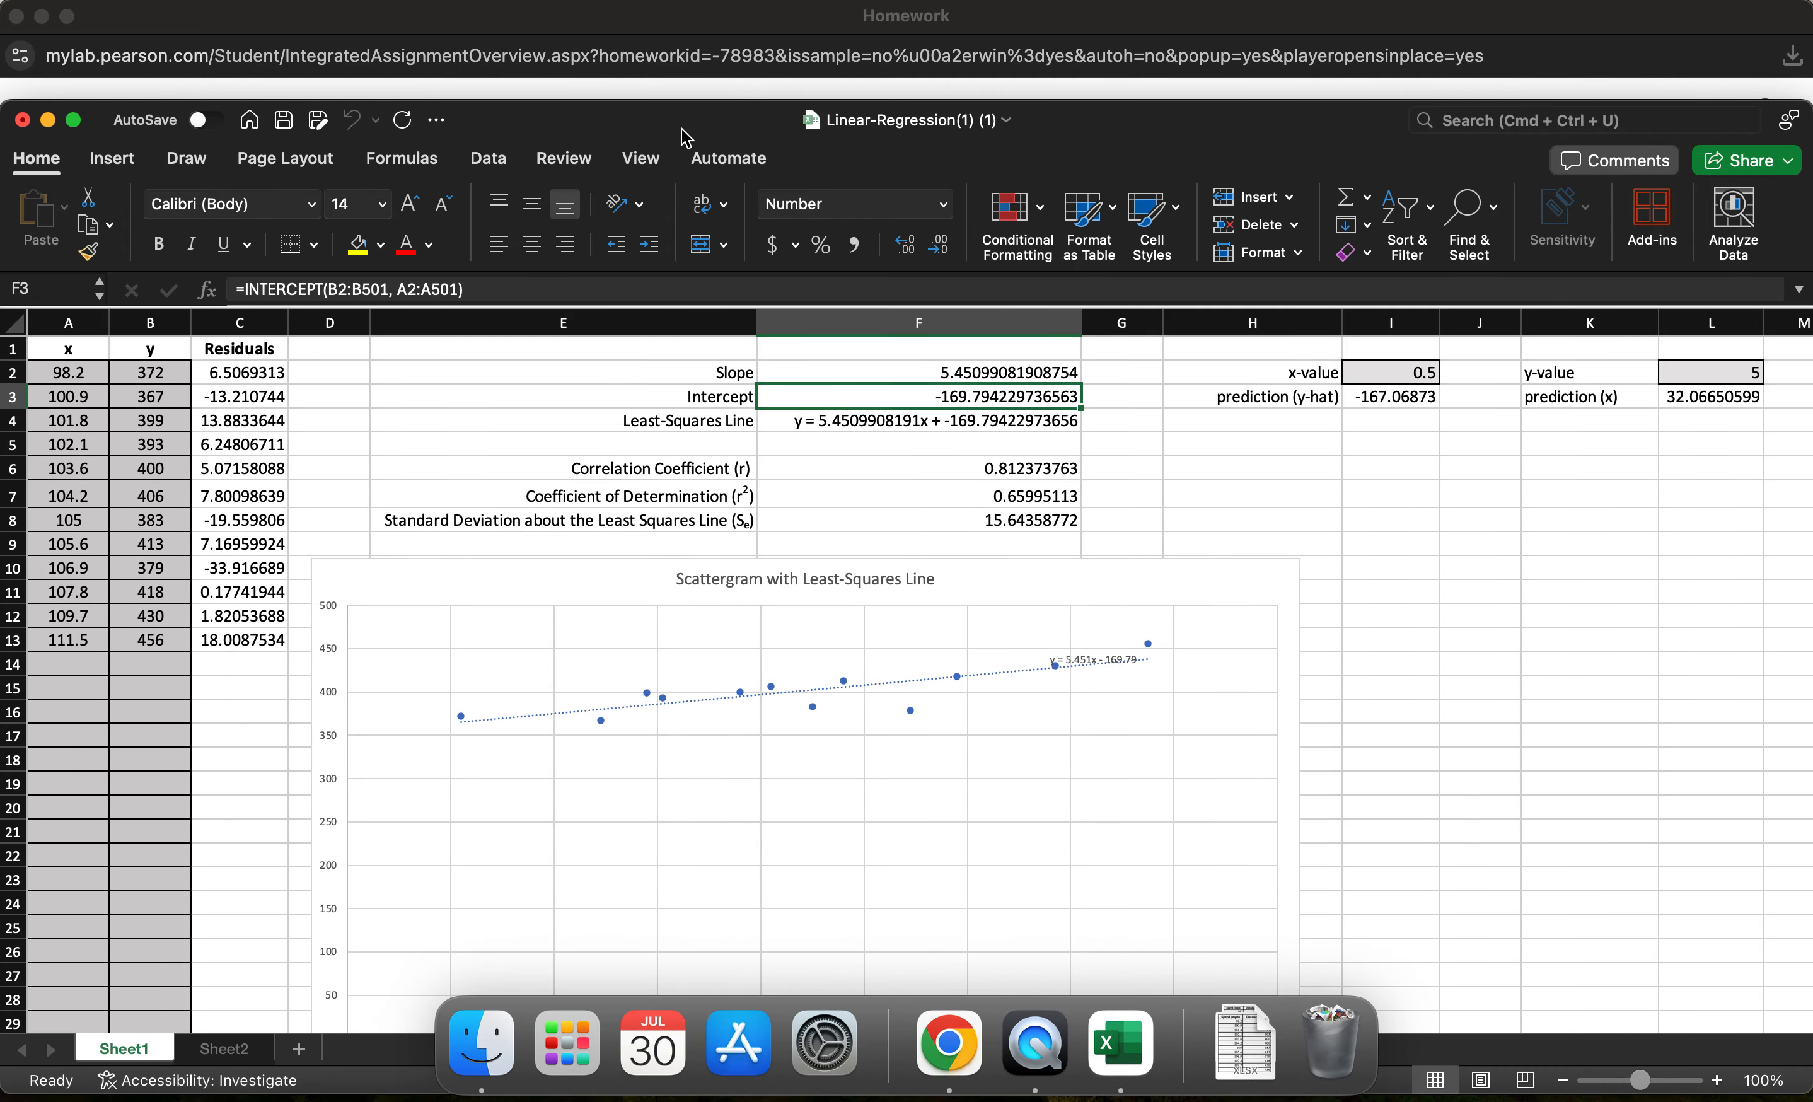
{"action": "left_click", "coordinate": [1412, 375]}
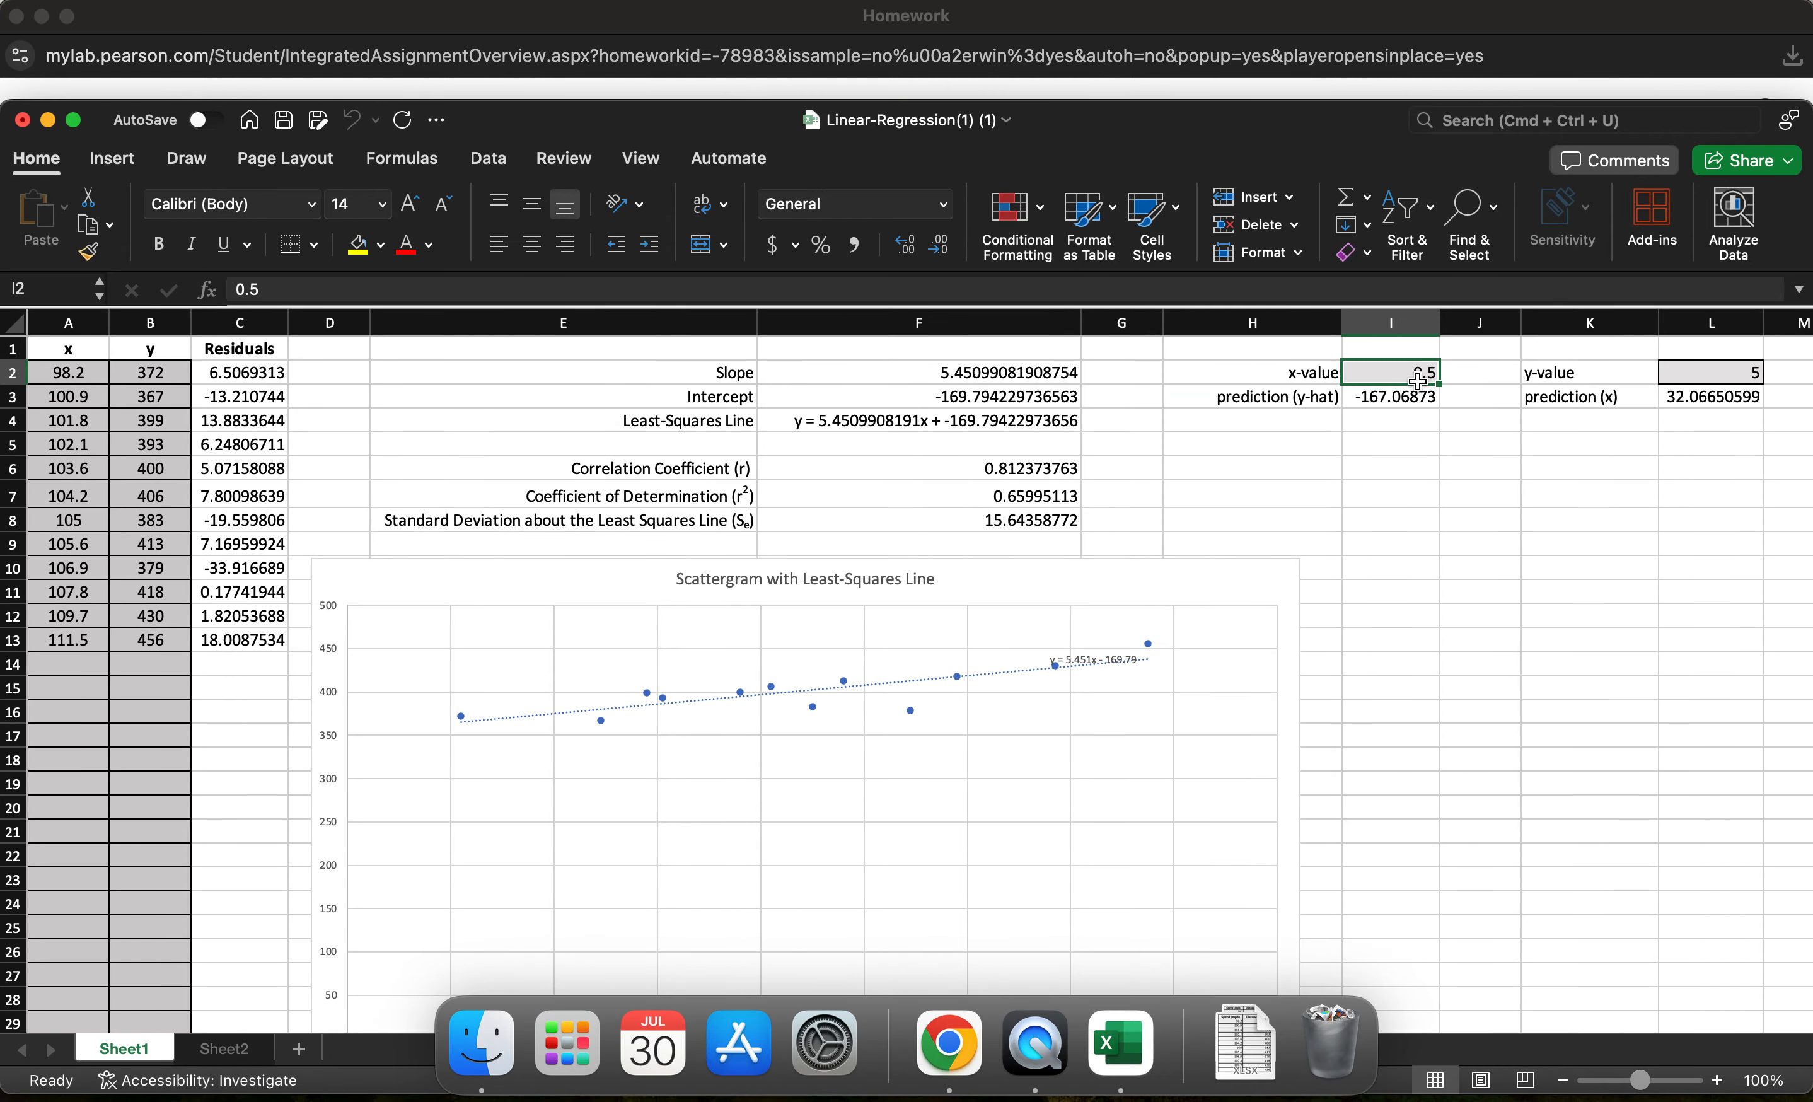
{"action": "scroll", "coordinate": [1449, 413], "scroll_direction": "right", "scroll_amount": 3}
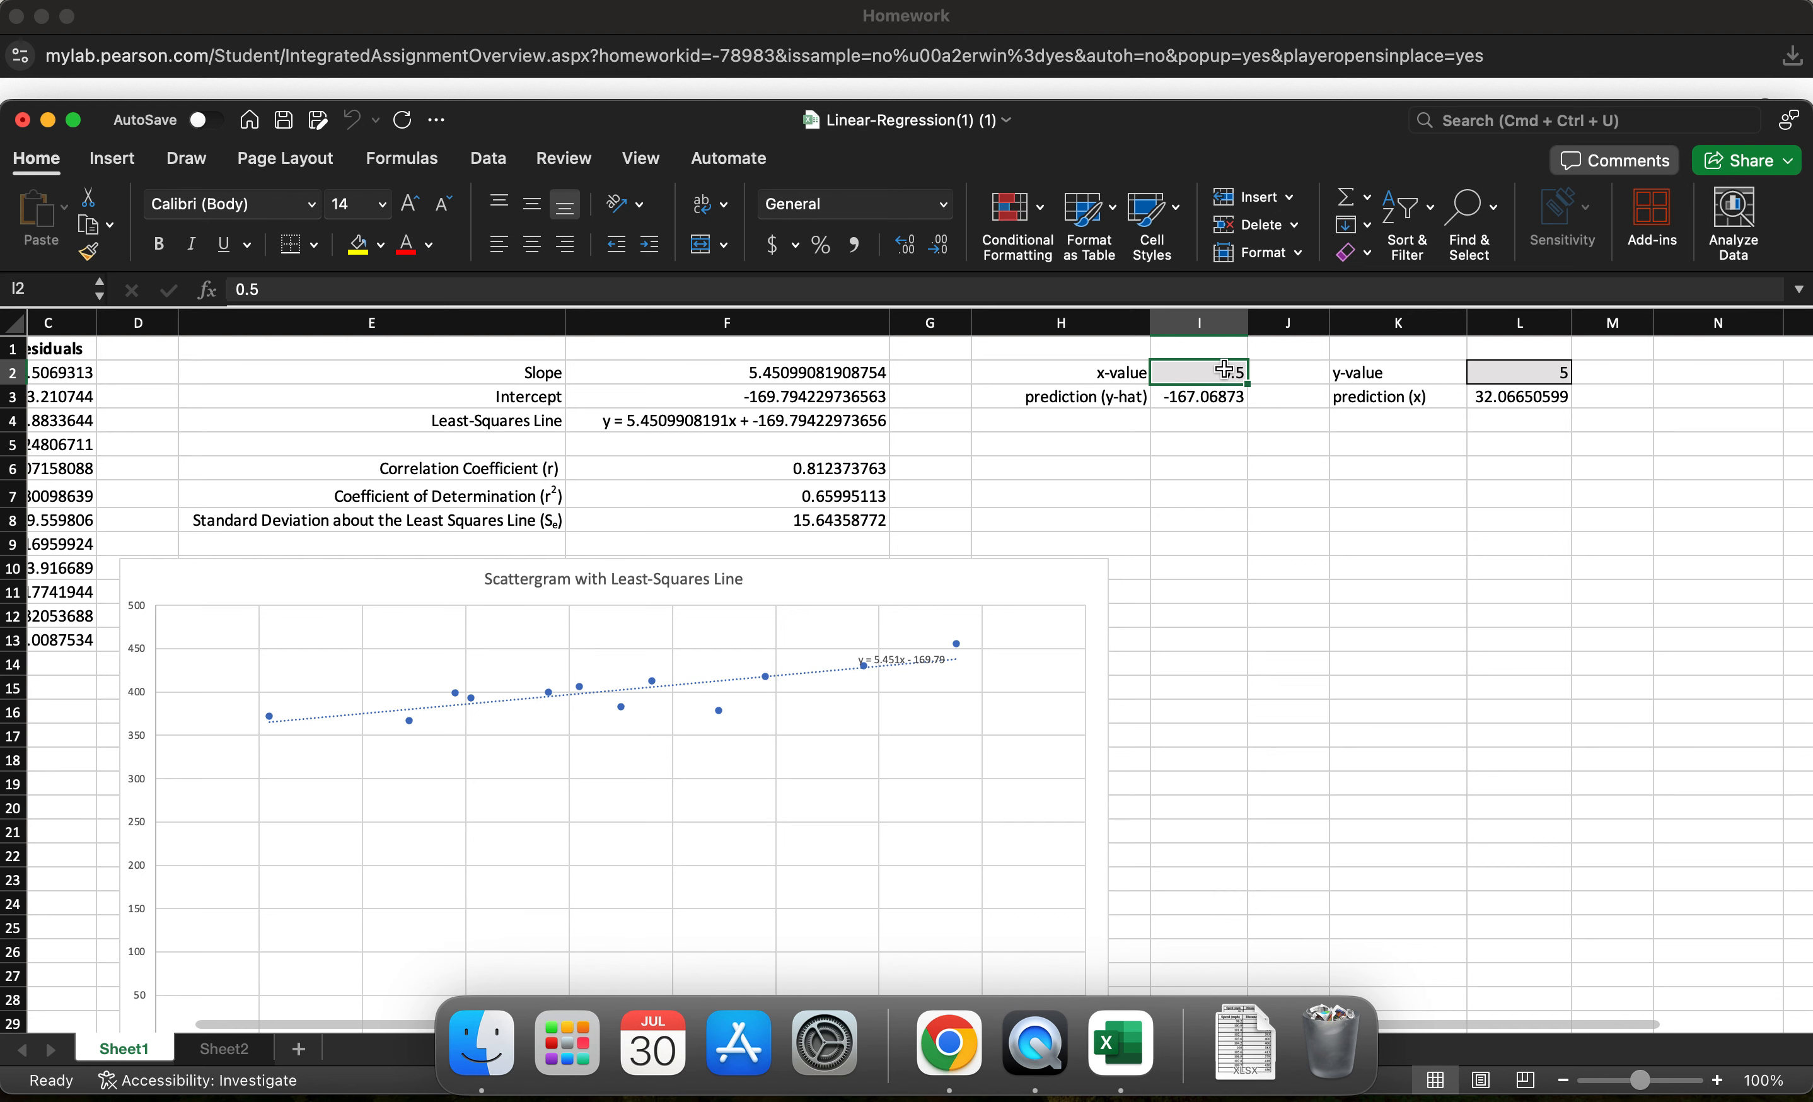
{"action": "left_click", "coordinate": [1228, 399]}
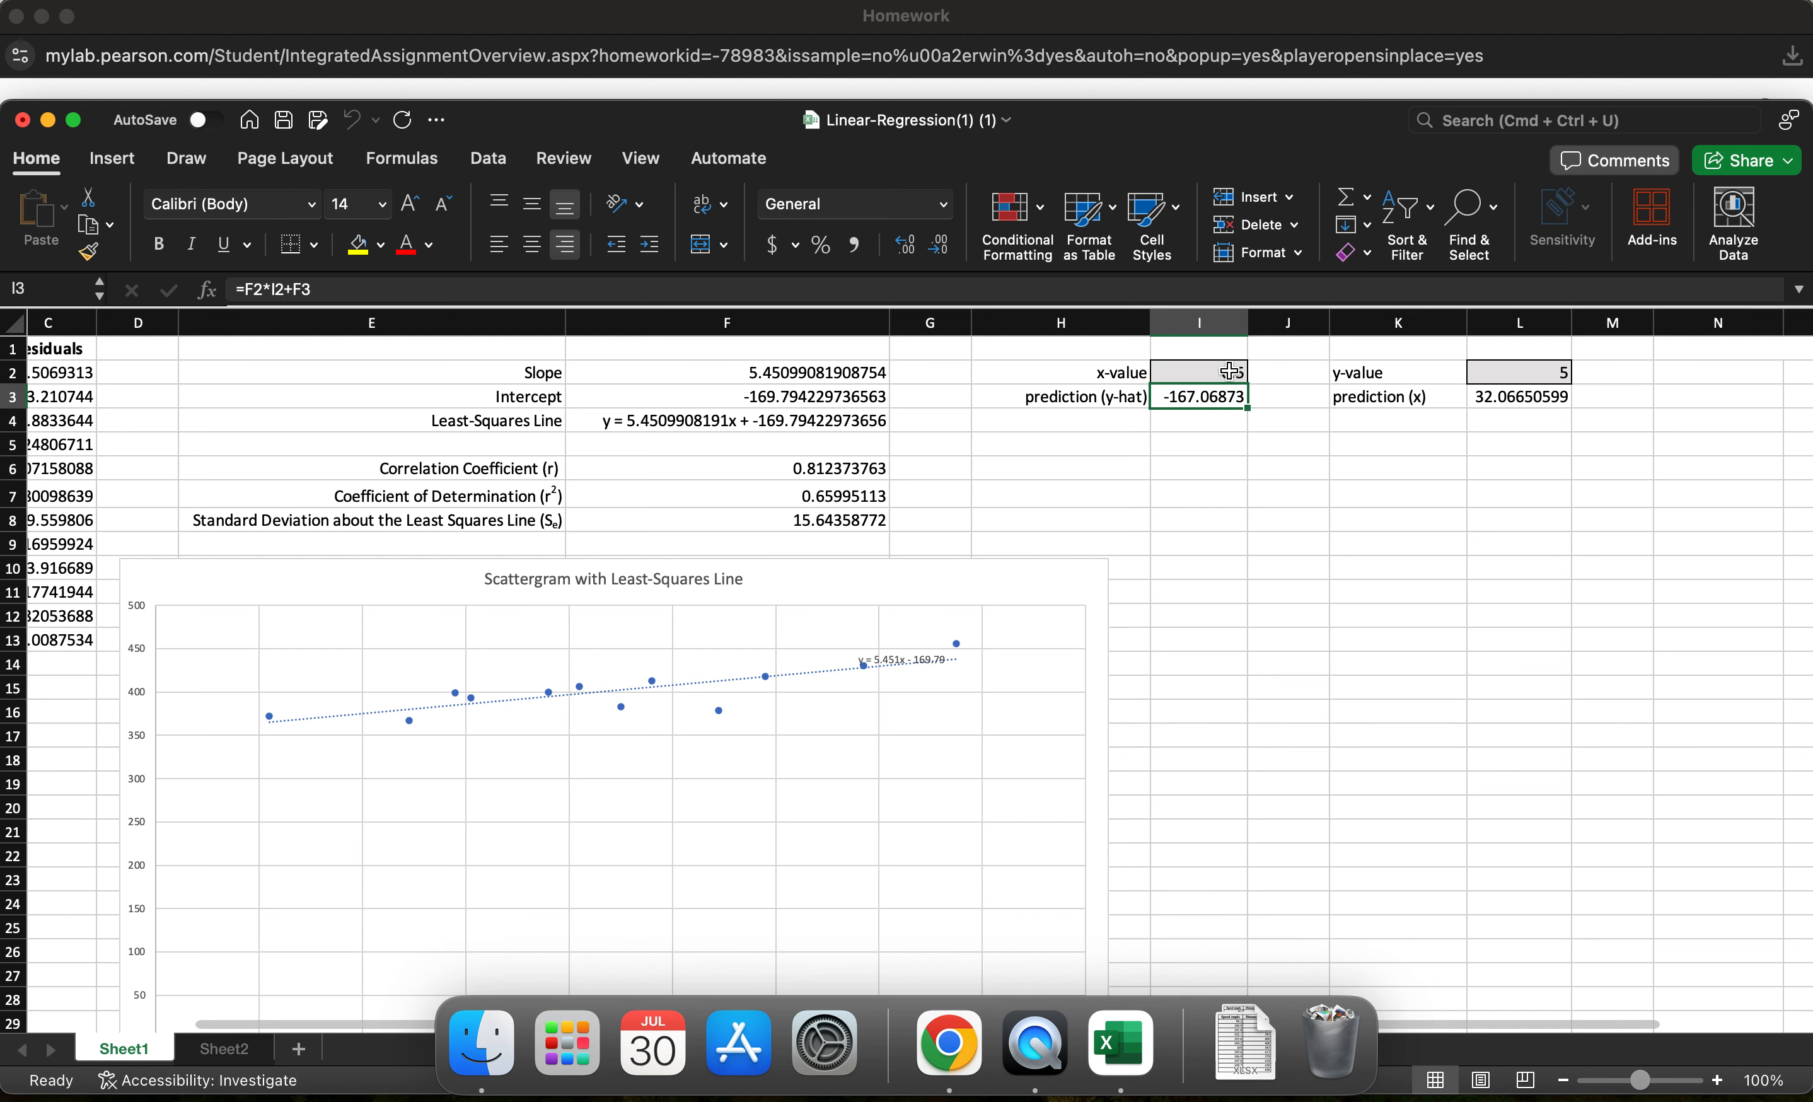
{"action": "left_click", "coordinate": [1230, 371]}
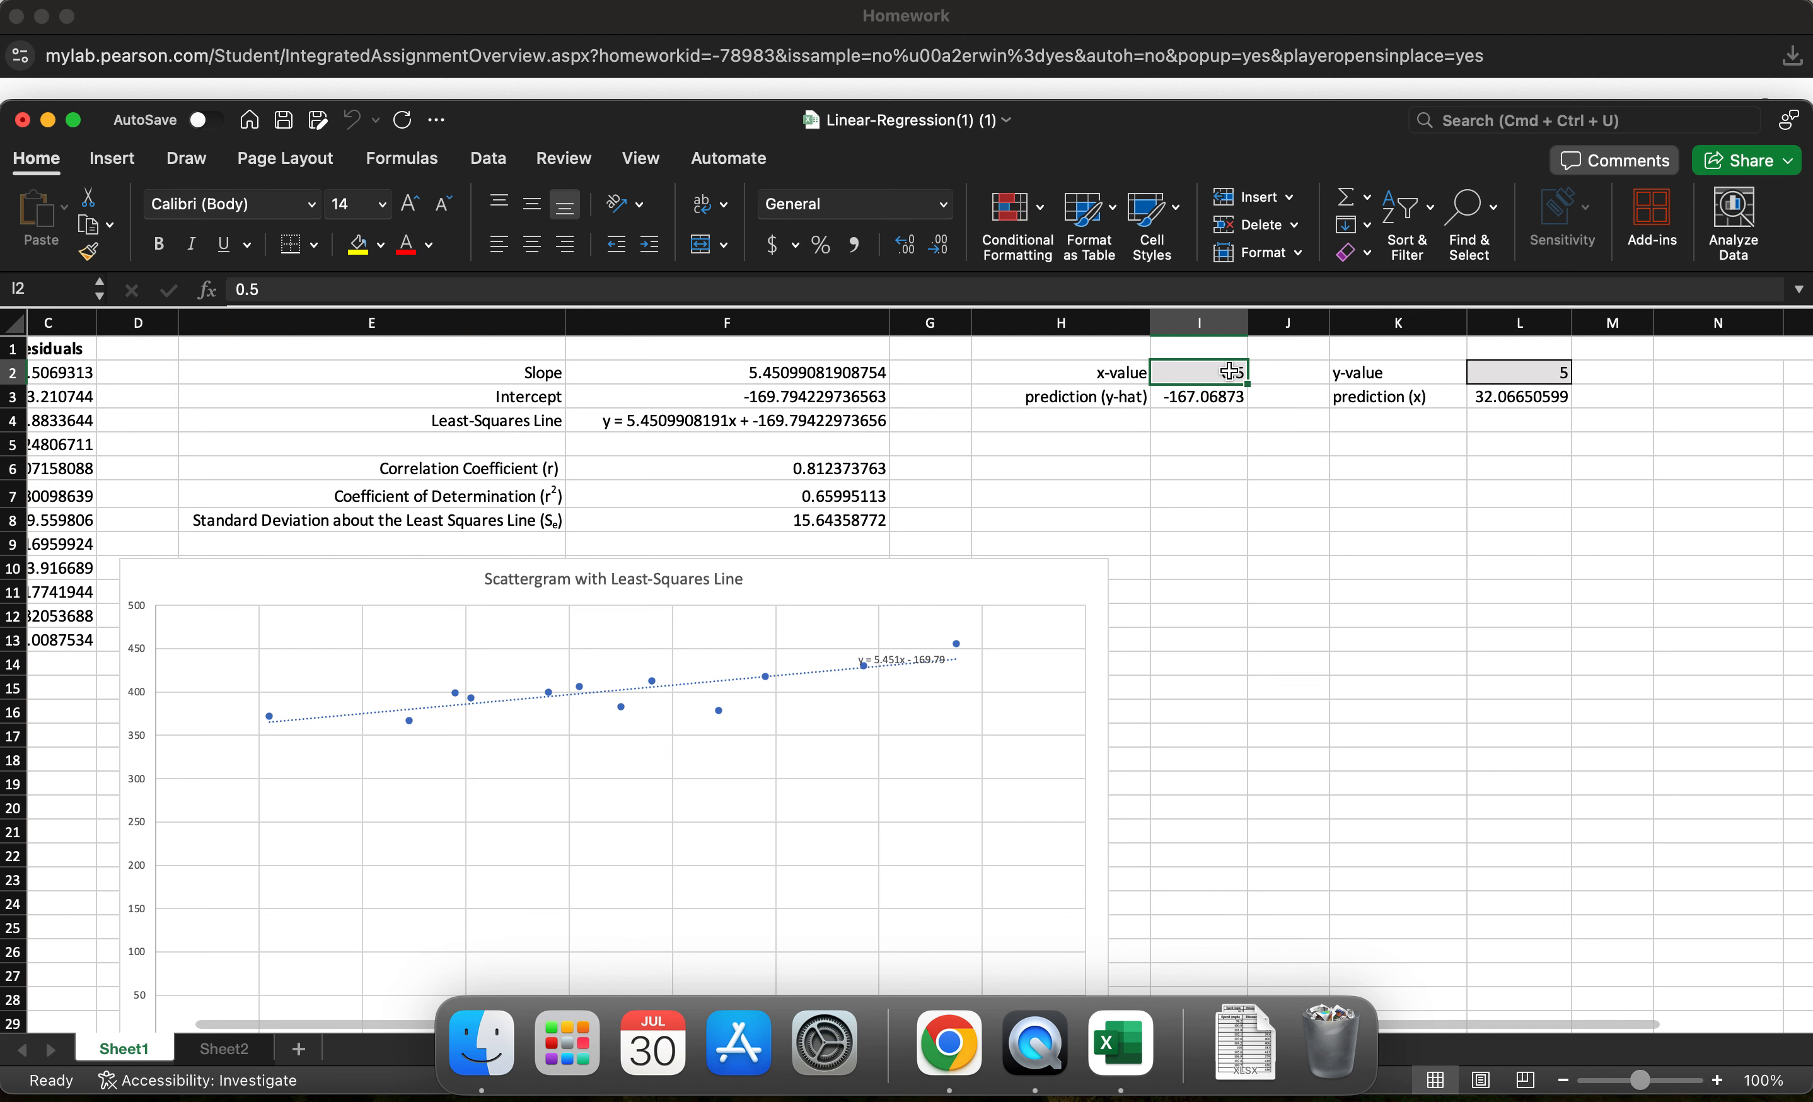
{"action": "scroll", "coordinate": [1230, 371], "scroll_direction": "left", "scroll_amount": 2}
{"action": "left_click", "coordinate": [1276, 399]}
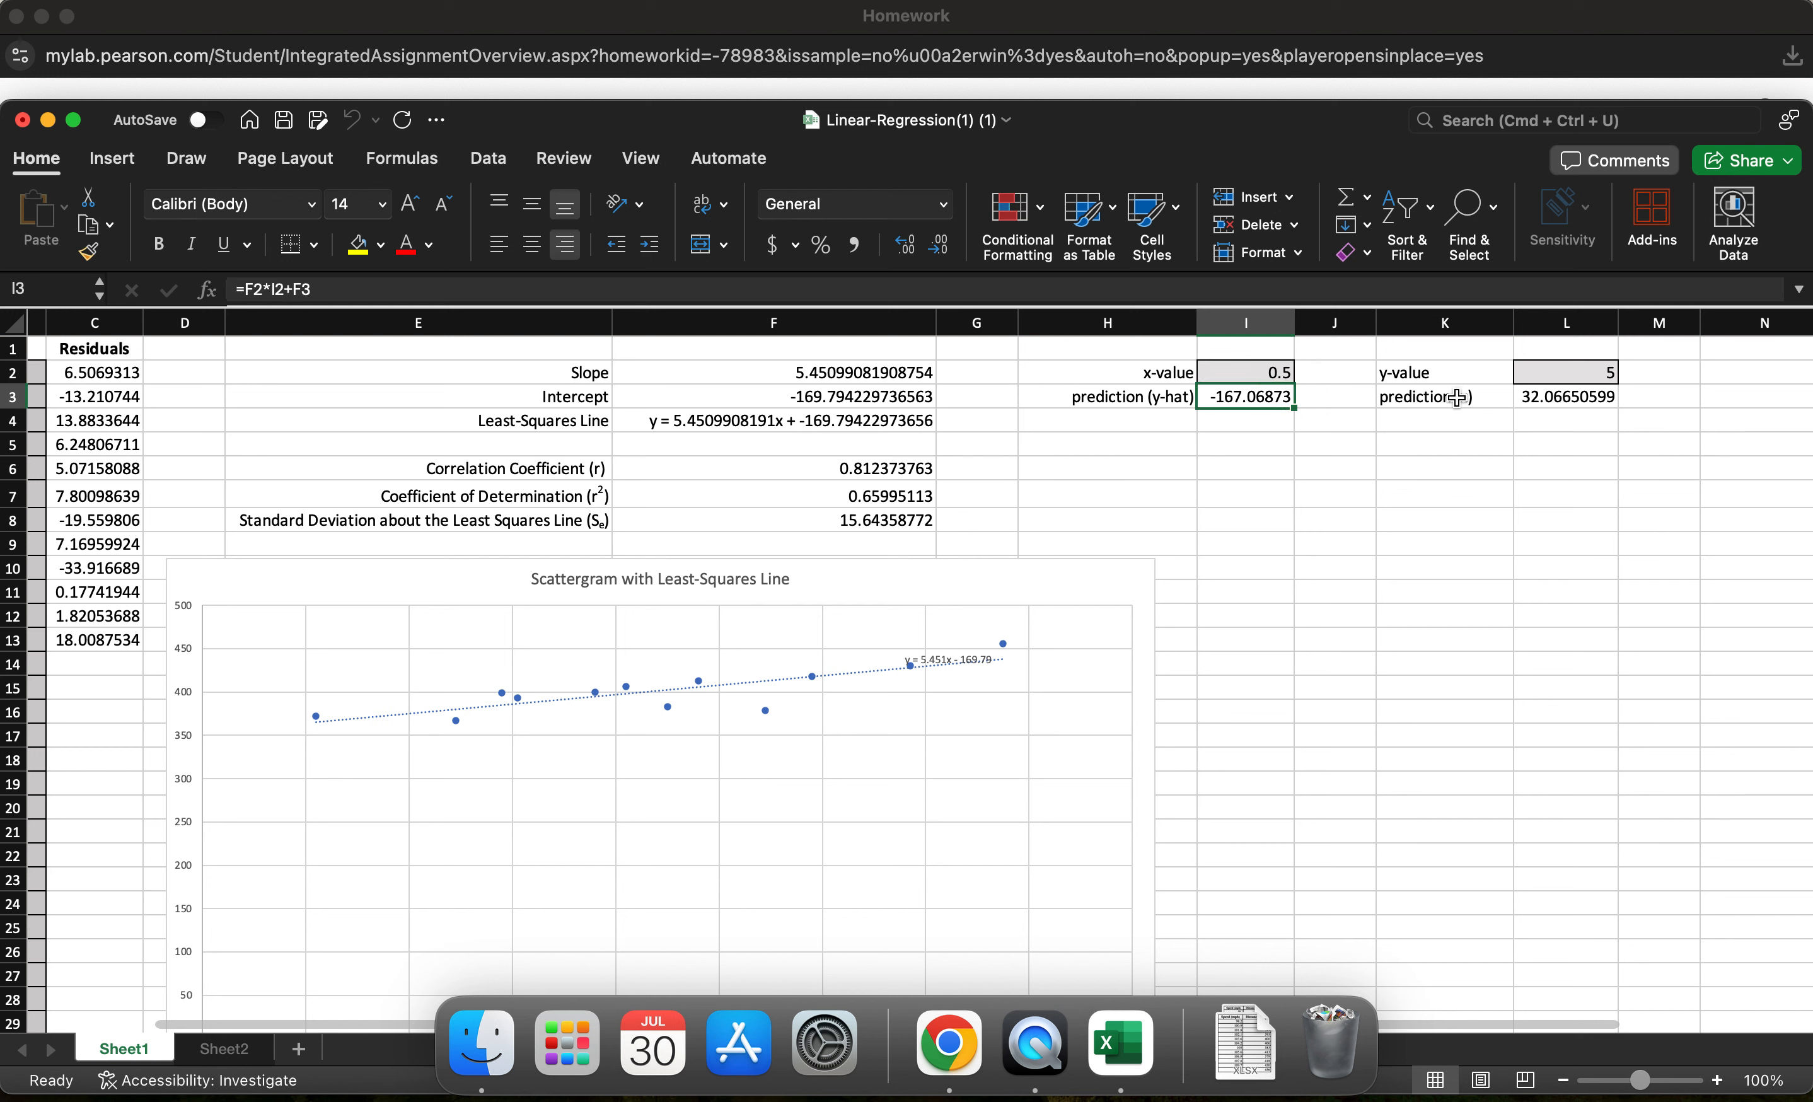
{"action": "left_click", "coordinate": [1479, 444]}
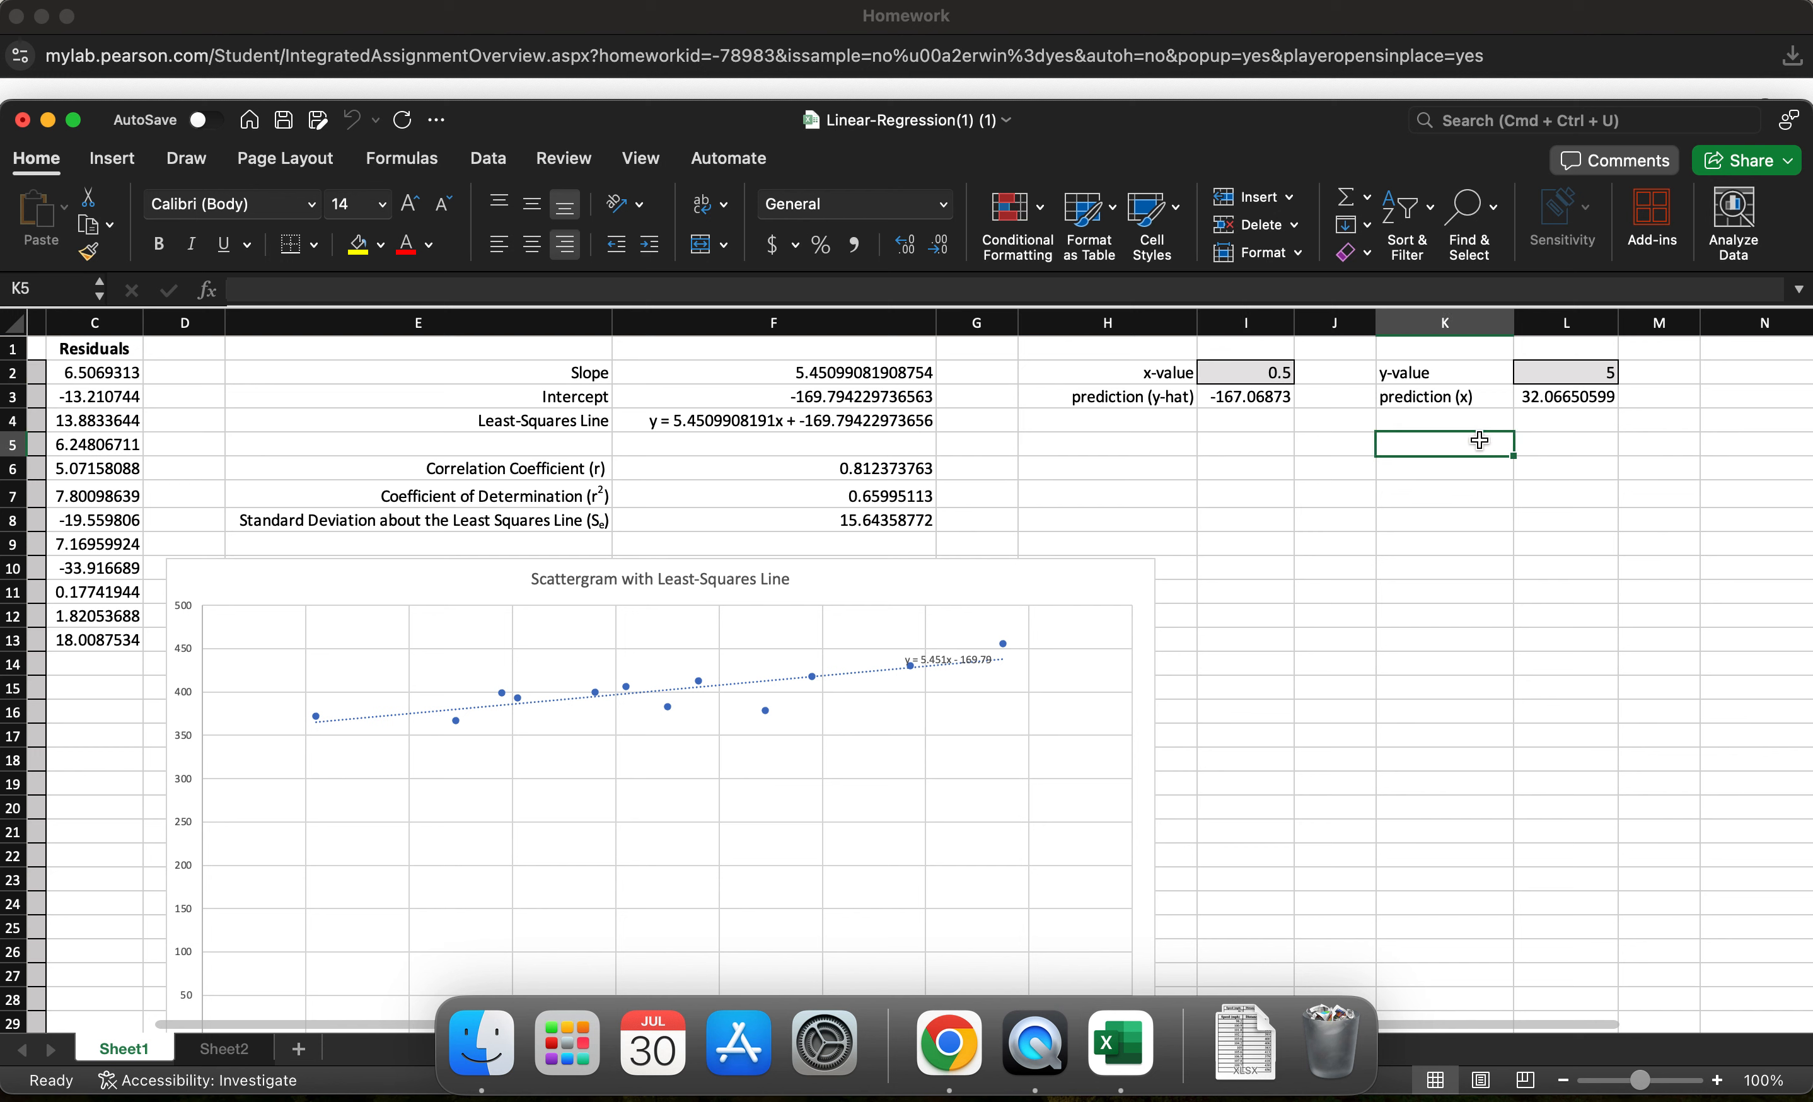
{"action": "left_click", "coordinate": [1462, 365]}
{"action": "left_click", "coordinate": [1594, 374]}
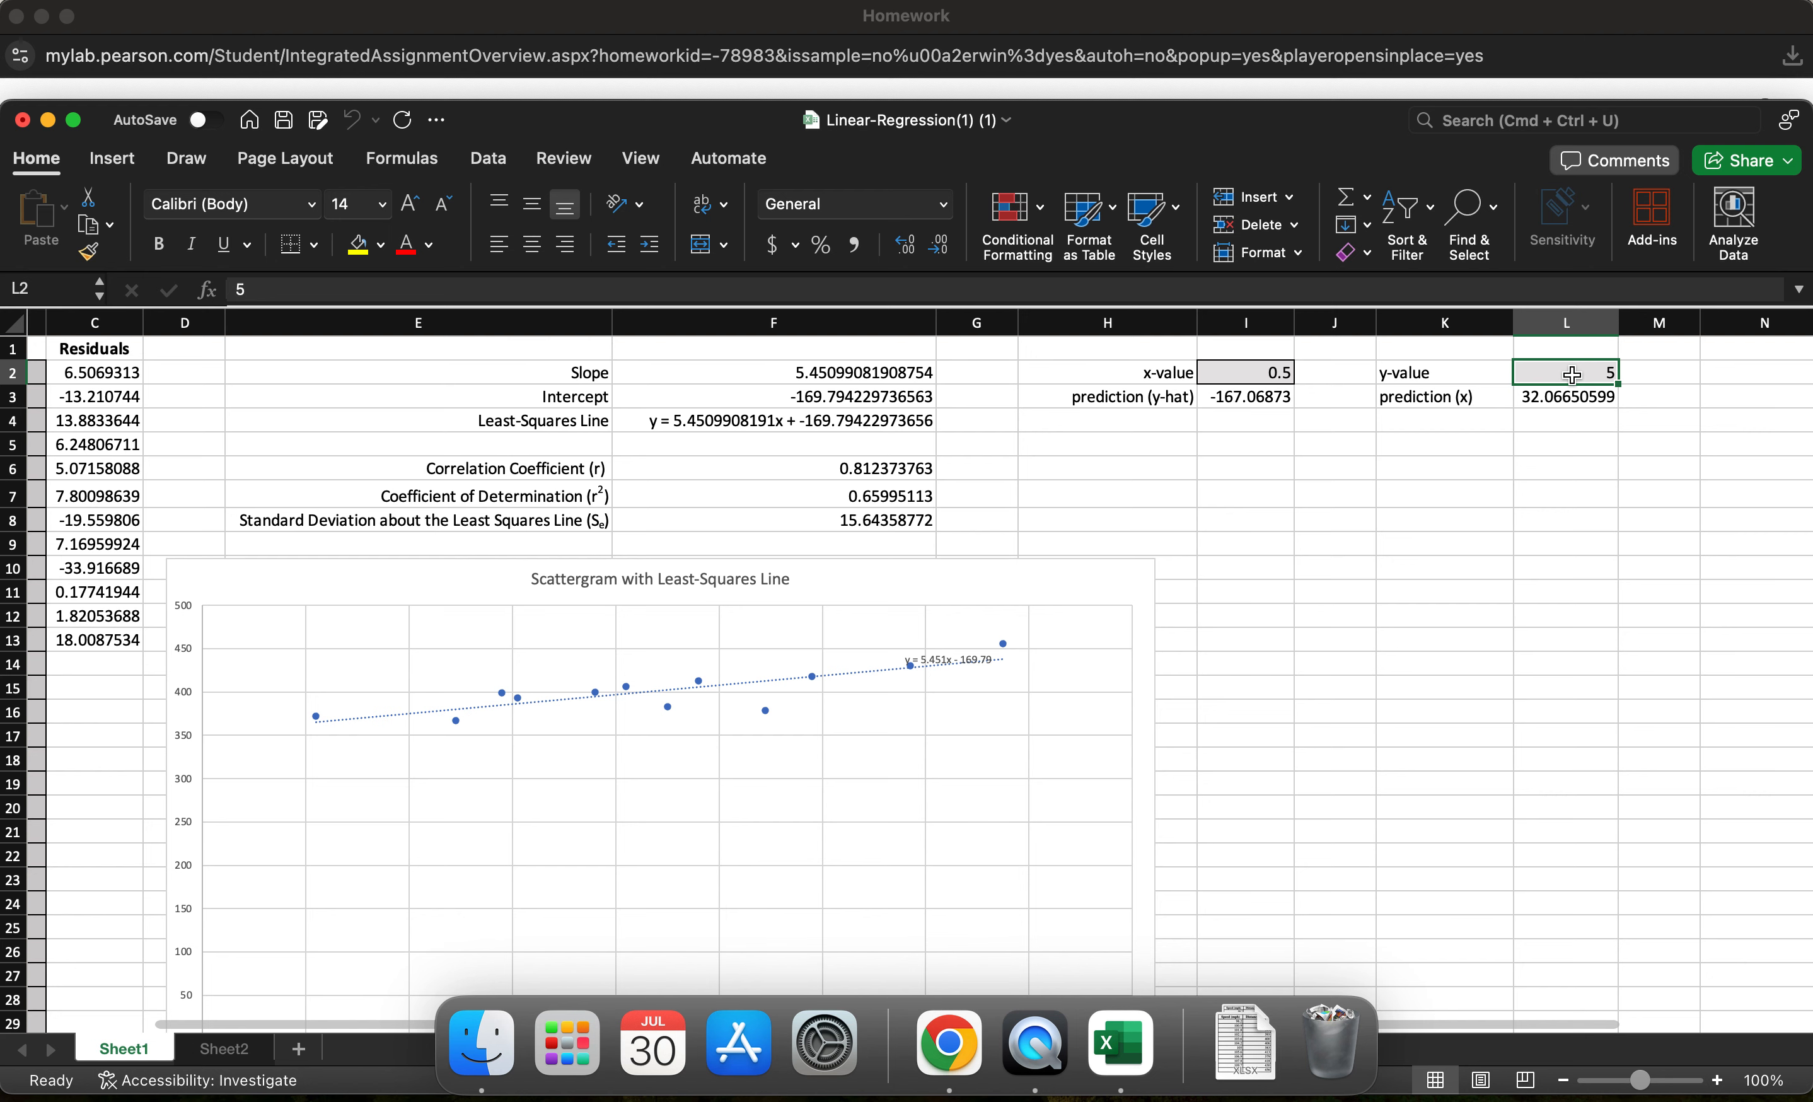
{"action": "left_click", "coordinate": [1262, 373]}
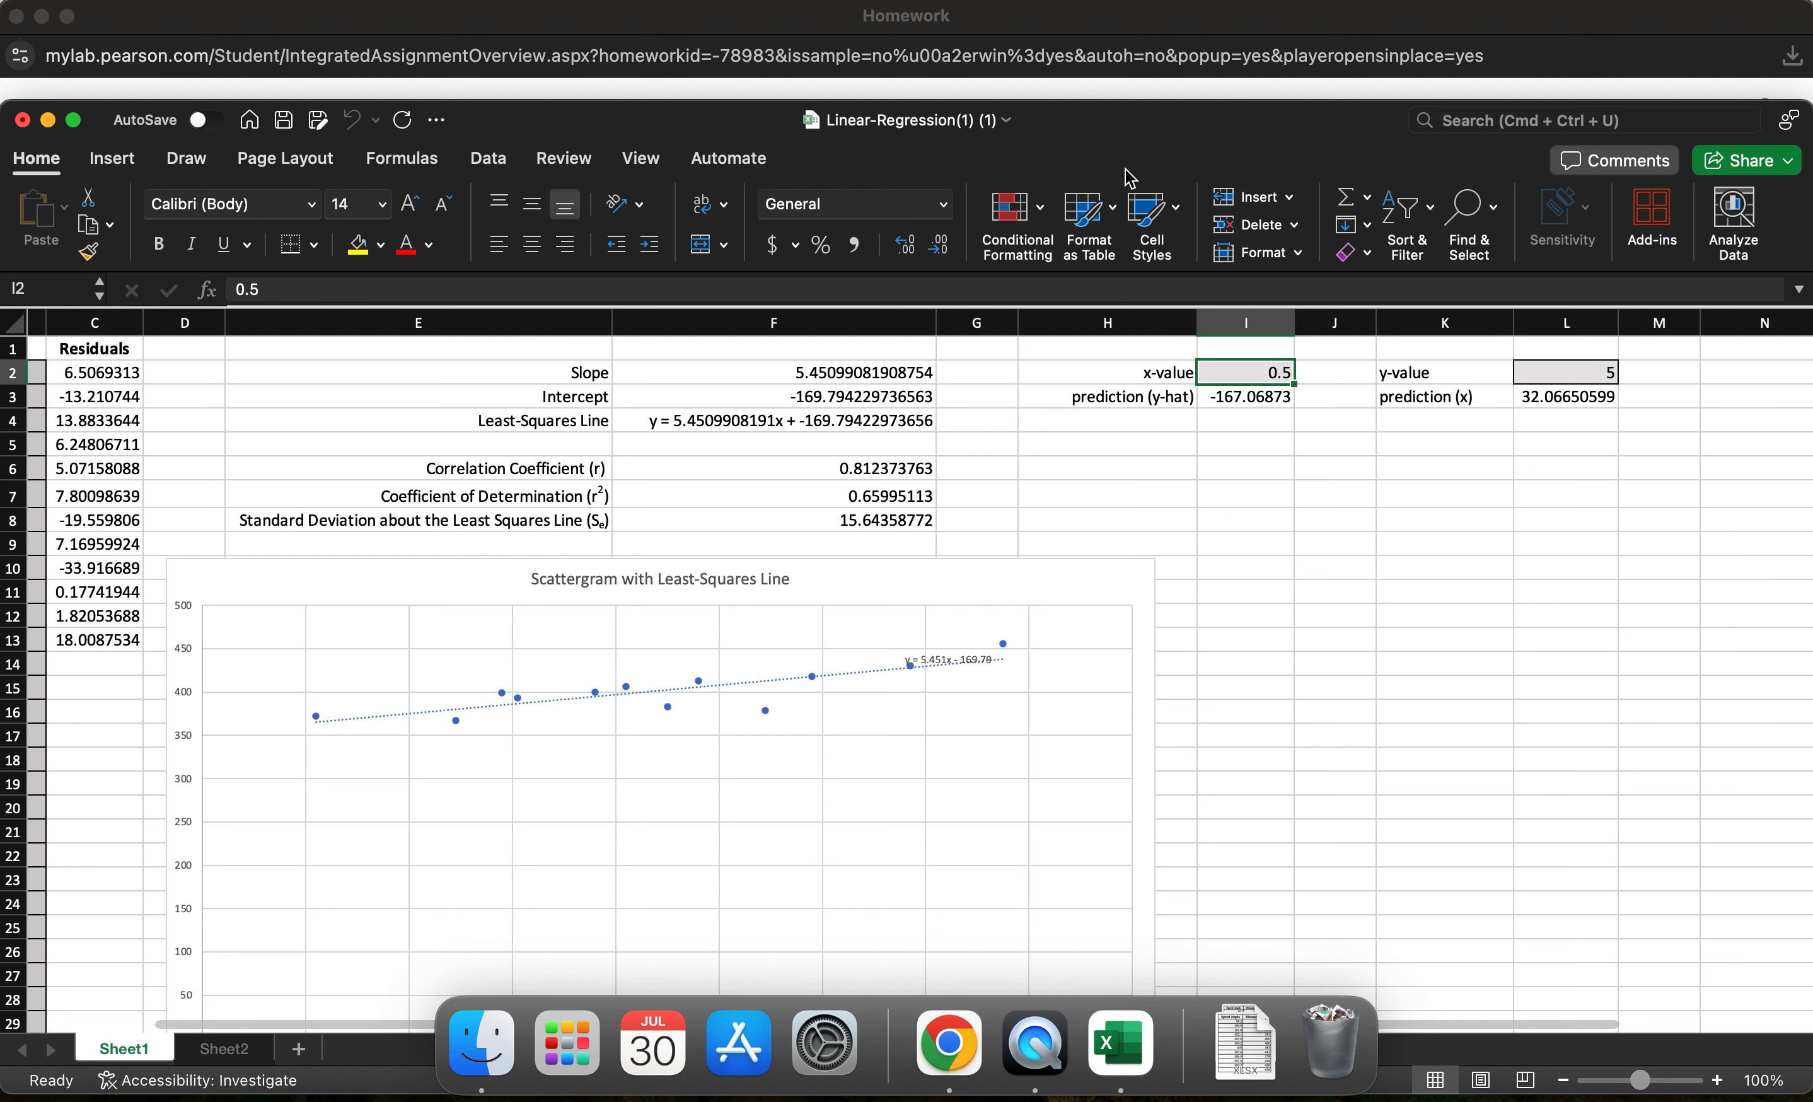
Step: Move the workbook below homework part (c), set the x-value in I2 to 106, and check the prediction (y-hat) in I3
{"action": "left_click_drag", "start_coordinate": [1078, 134], "coordinate": [1078, 646]}
{"action": "scroll", "coordinate": [1070, 577], "scroll_direction": "down", "scroll_amount": 2}
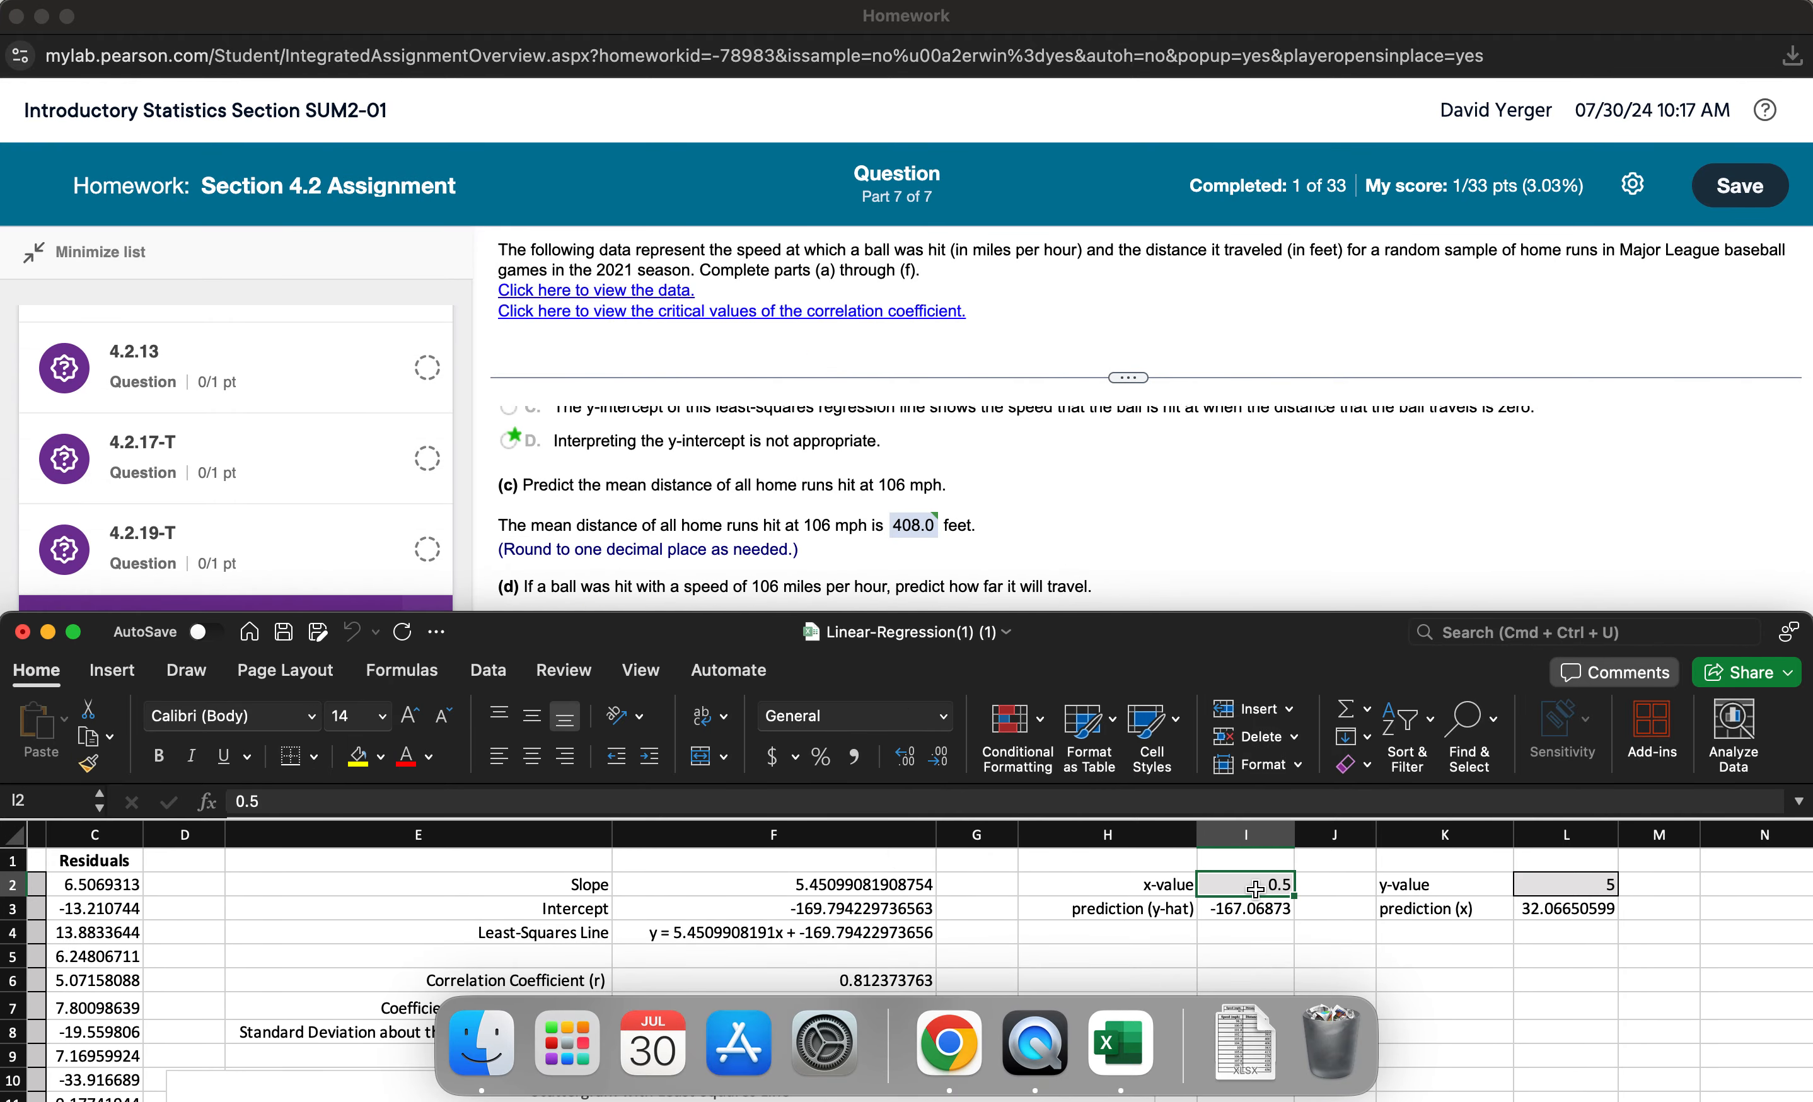
{"action": "type", "text": "106"}
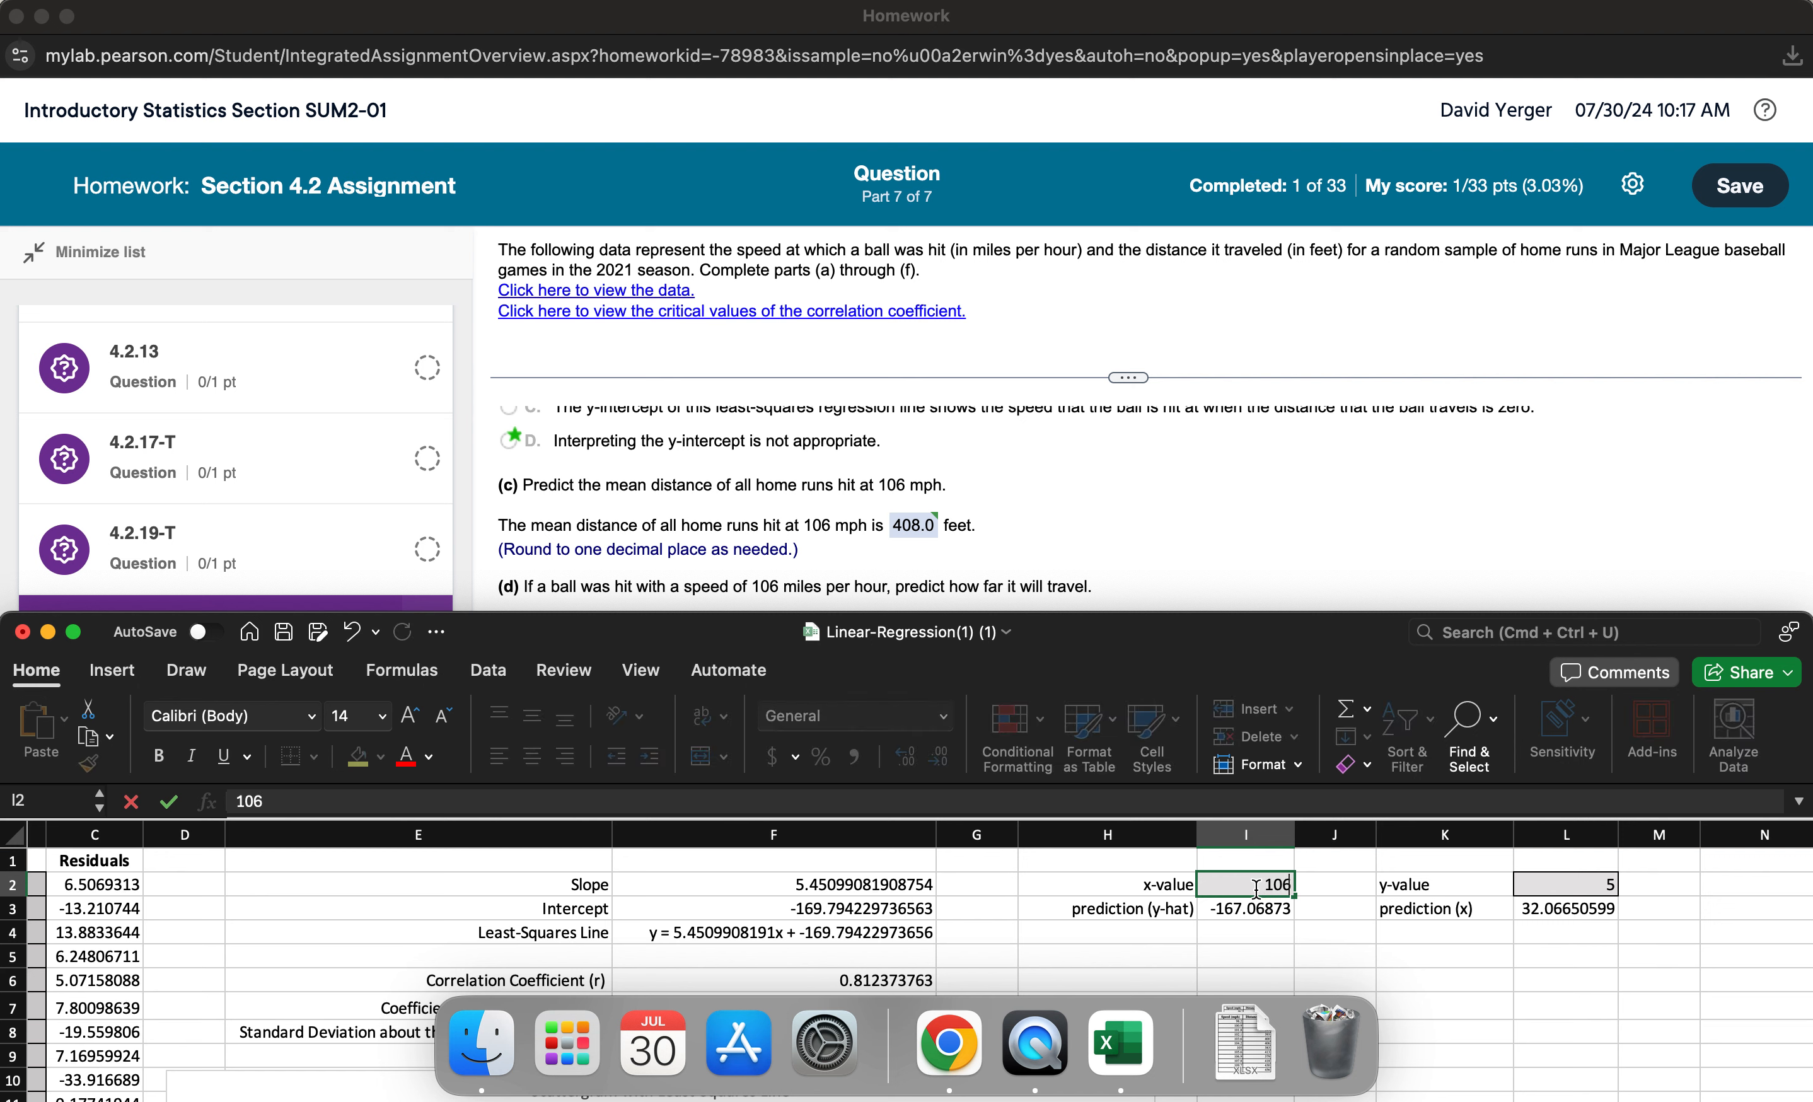
{"action": "left_click", "coordinate": [1254, 907]}
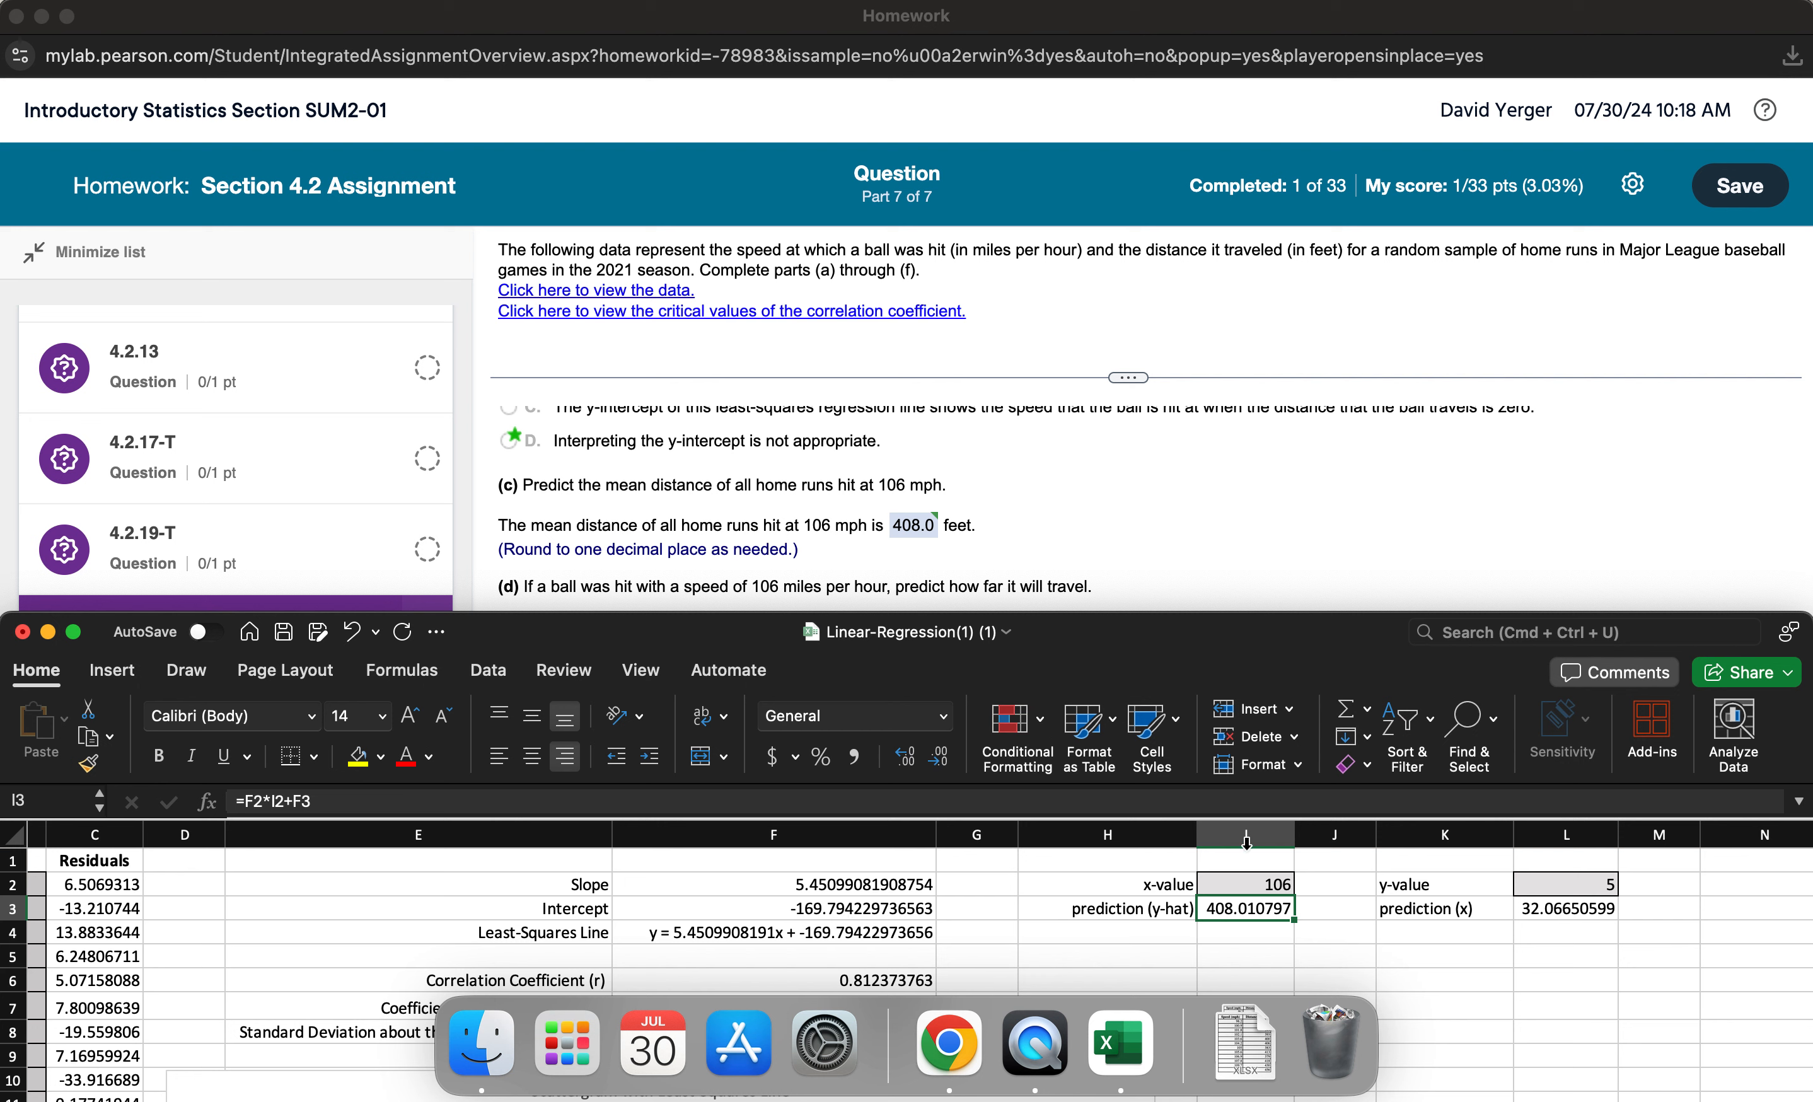
{"action": "scroll", "coordinate": [952, 884], "scroll_direction": "left", "scroll_amount": 4}
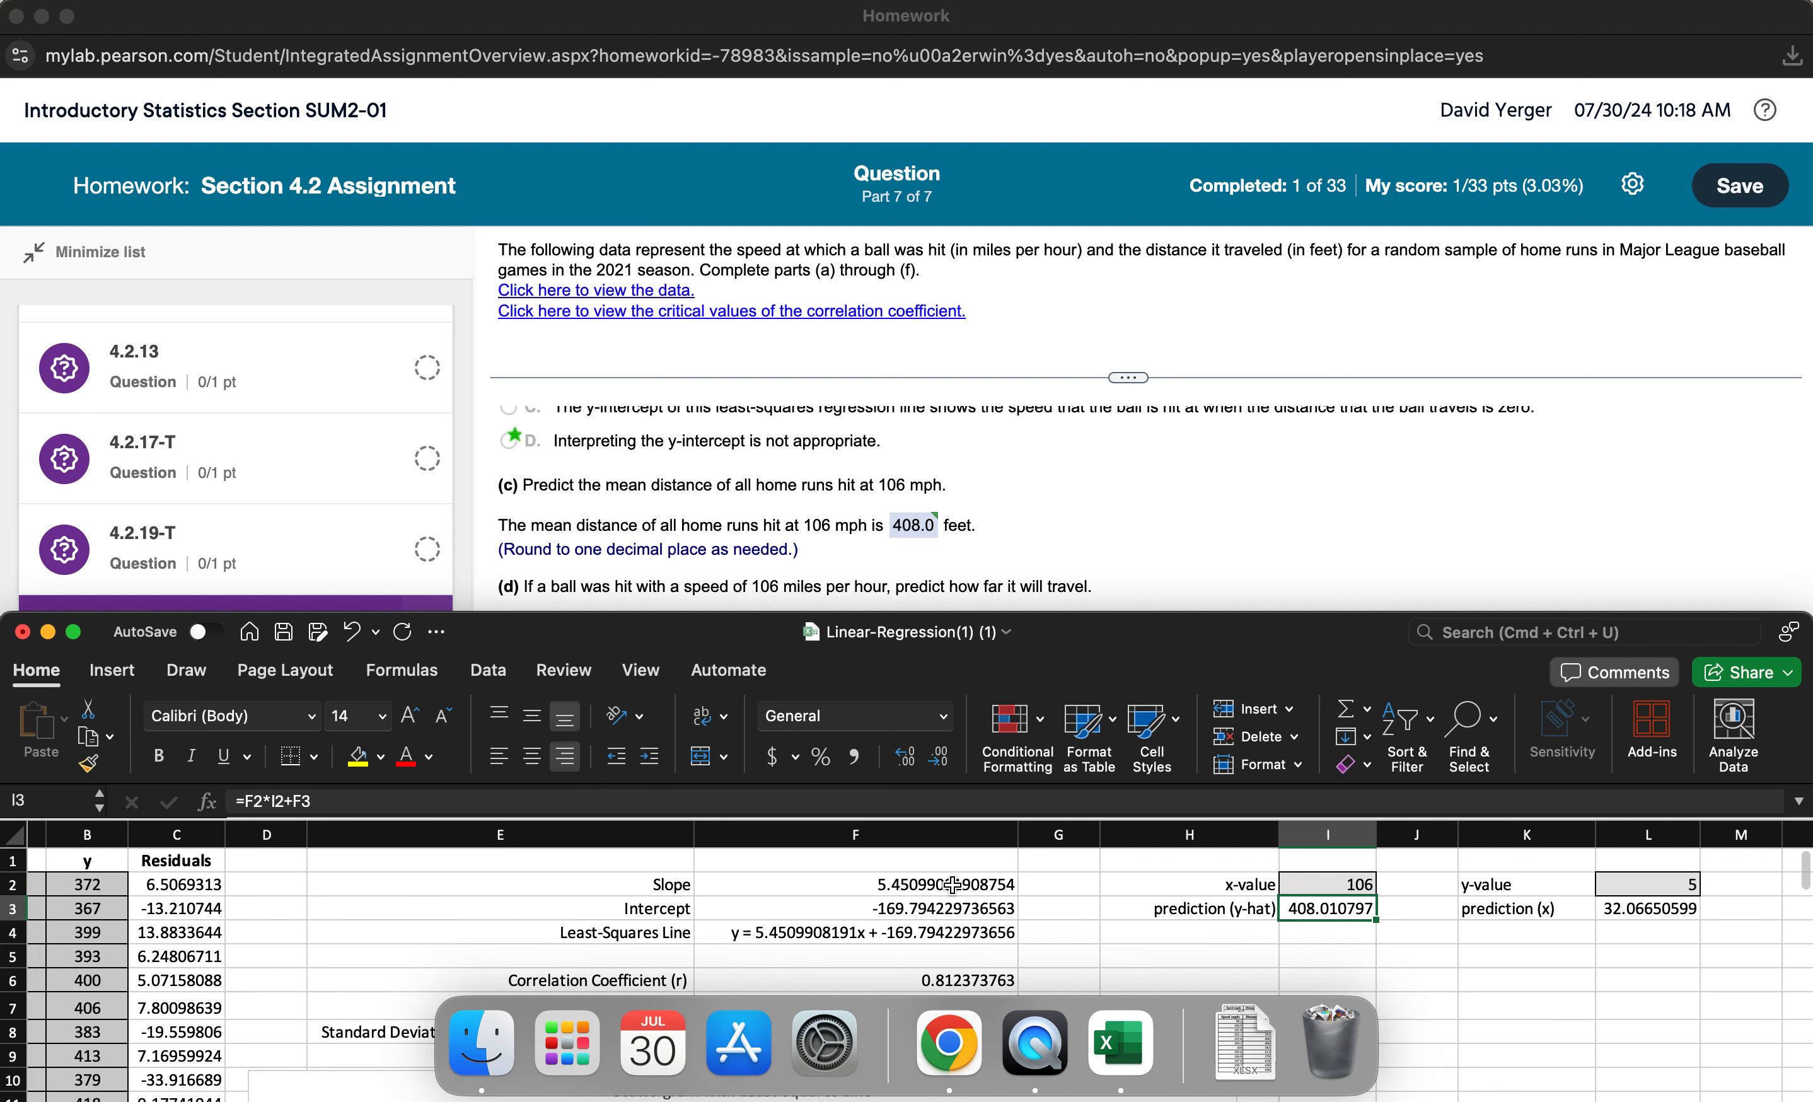
Step: Switch to the homework window, read parts (c) through (f), and highlight the 106.2 mph speed in part (e)
{"action": "left_click", "coordinate": [1164, 530]}
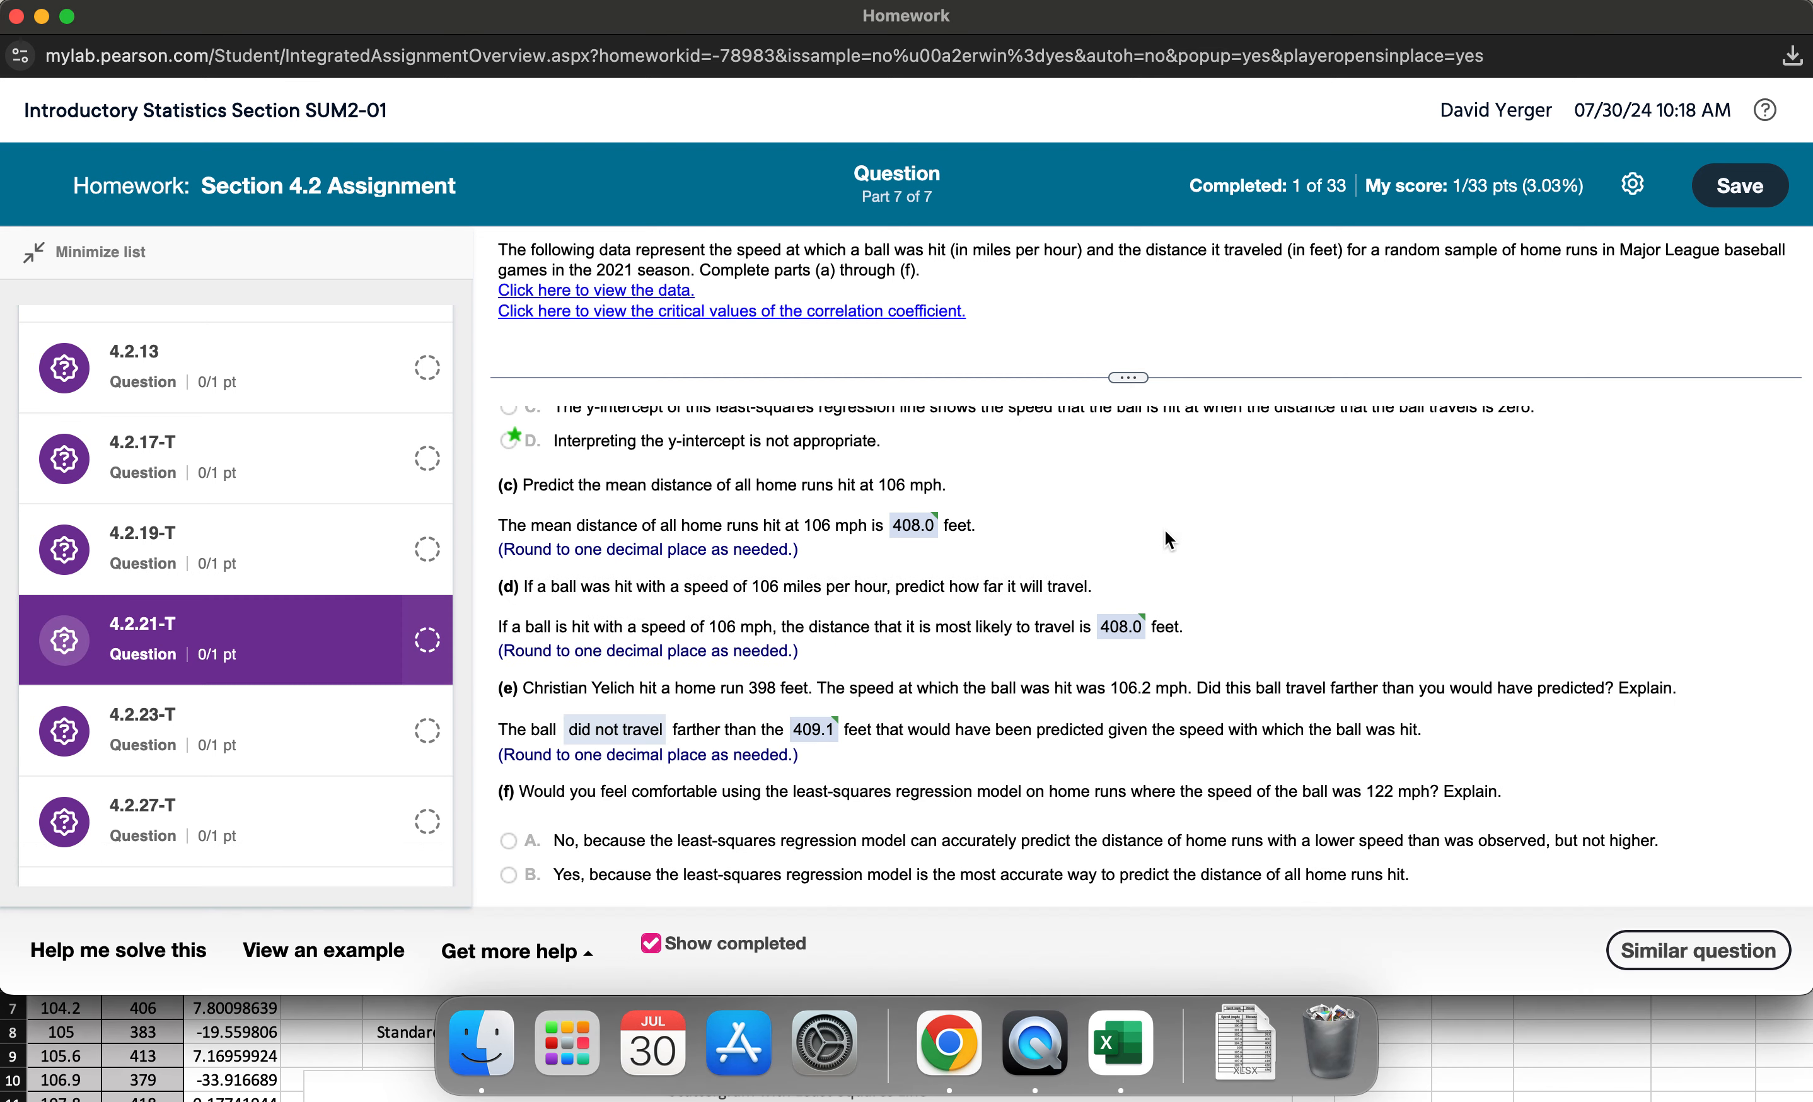
{"action": "scroll", "coordinate": [716, 619], "scroll_direction": "down", "scroll_amount": 1}
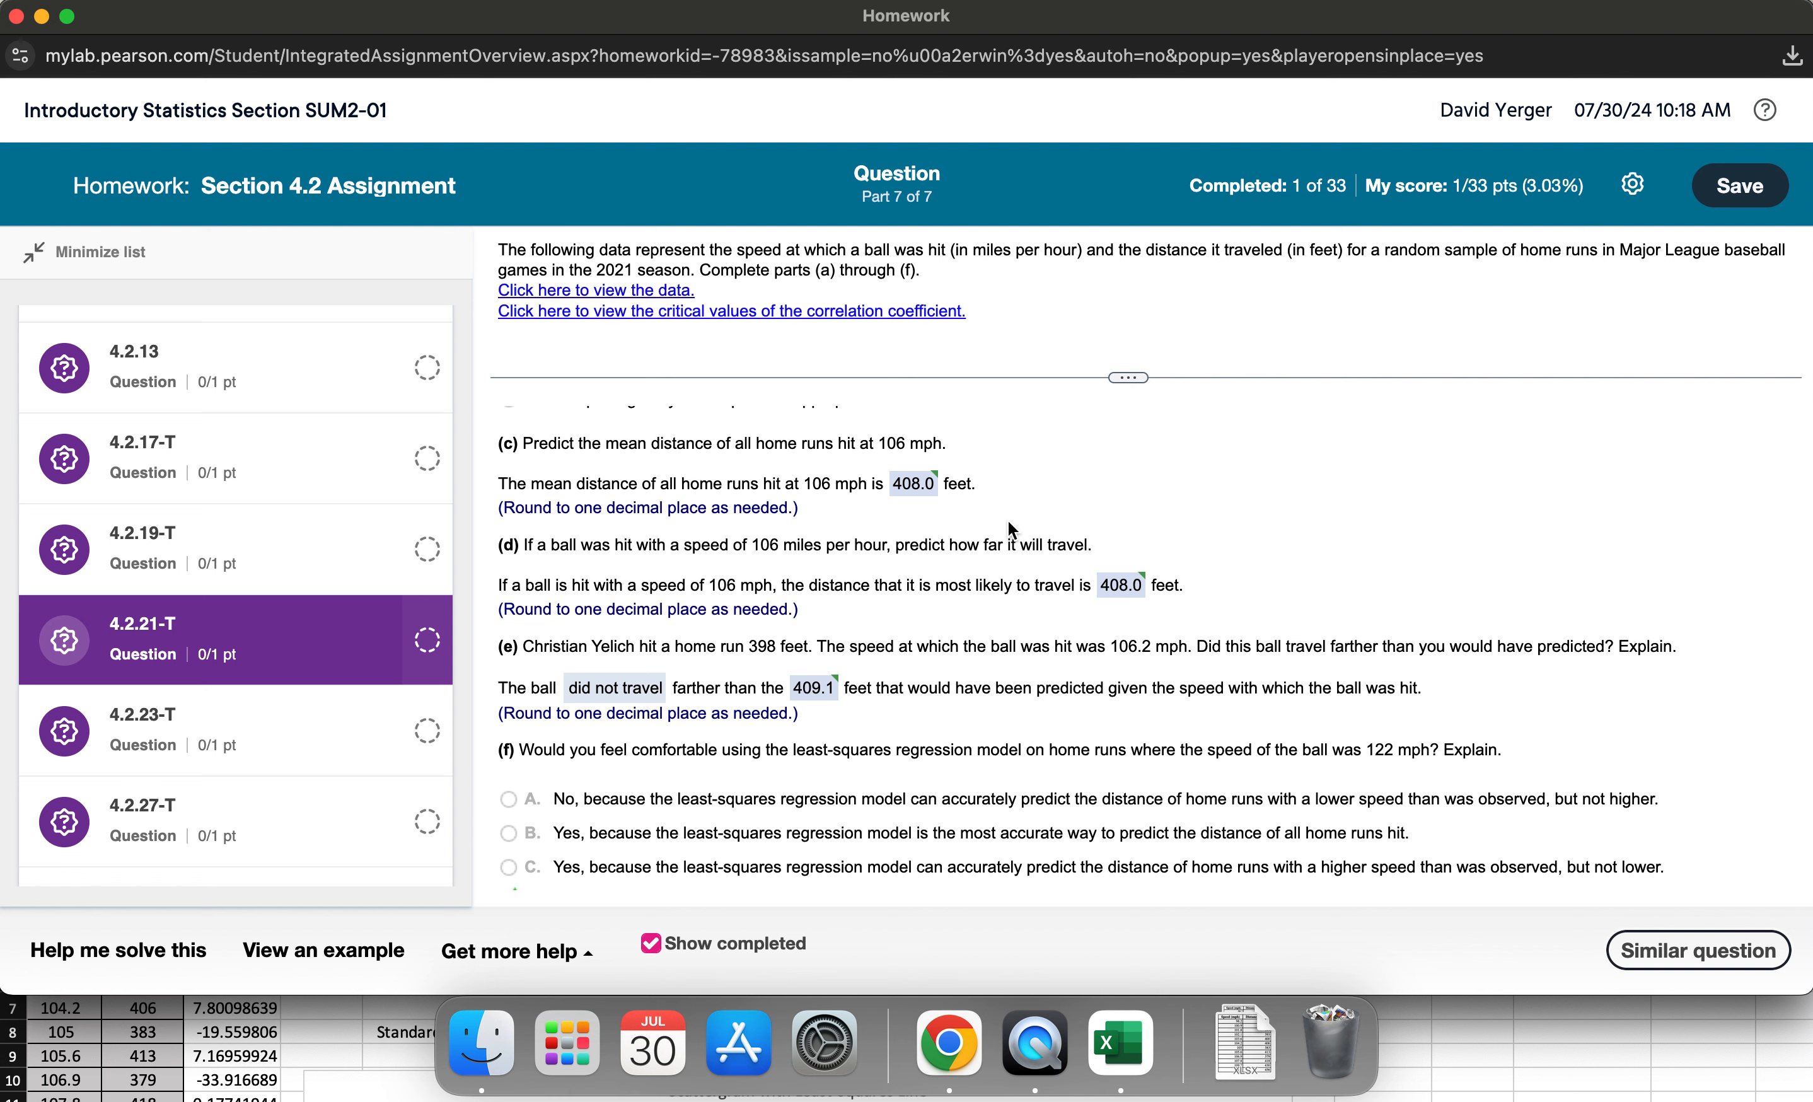
{"action": "scroll", "coordinate": [949, 617], "scroll_direction": "down", "scroll_amount": 1}
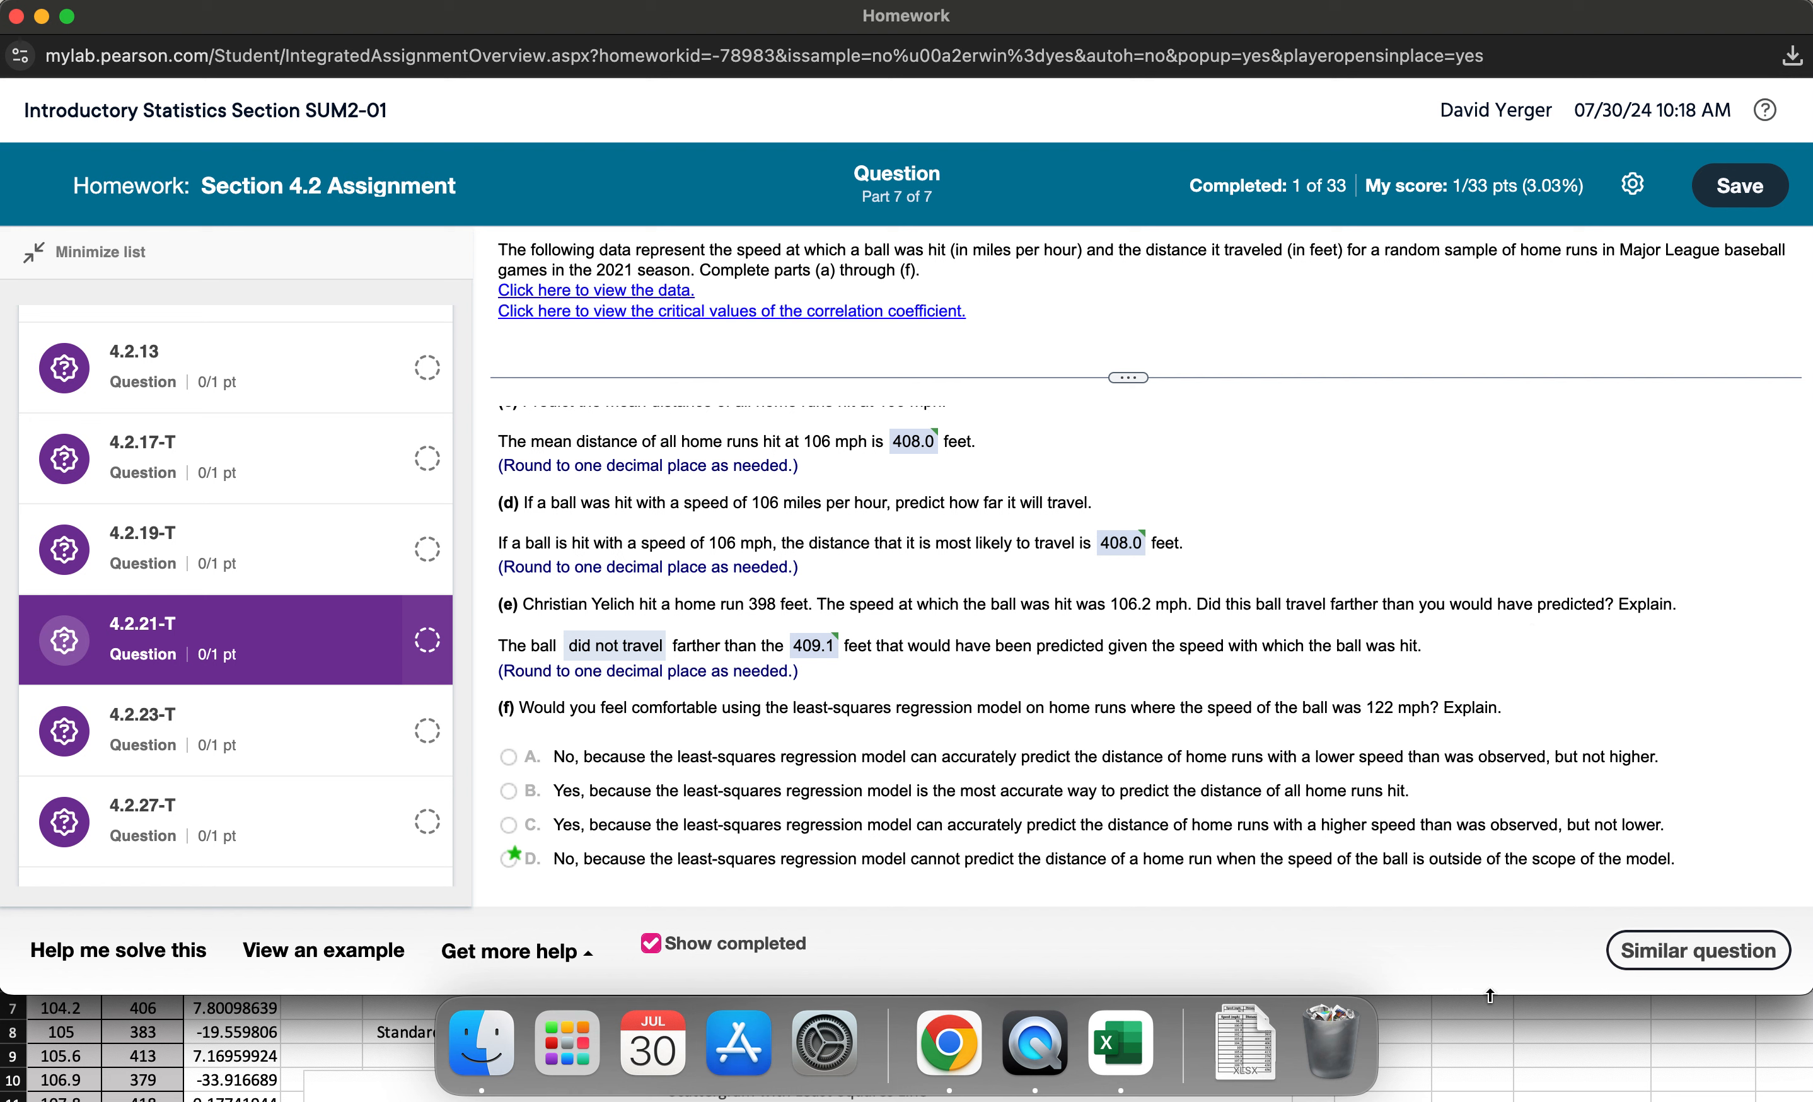
{"action": "left_click_drag", "start_coordinate": [1152, 603], "coordinate": [1112, 603]}
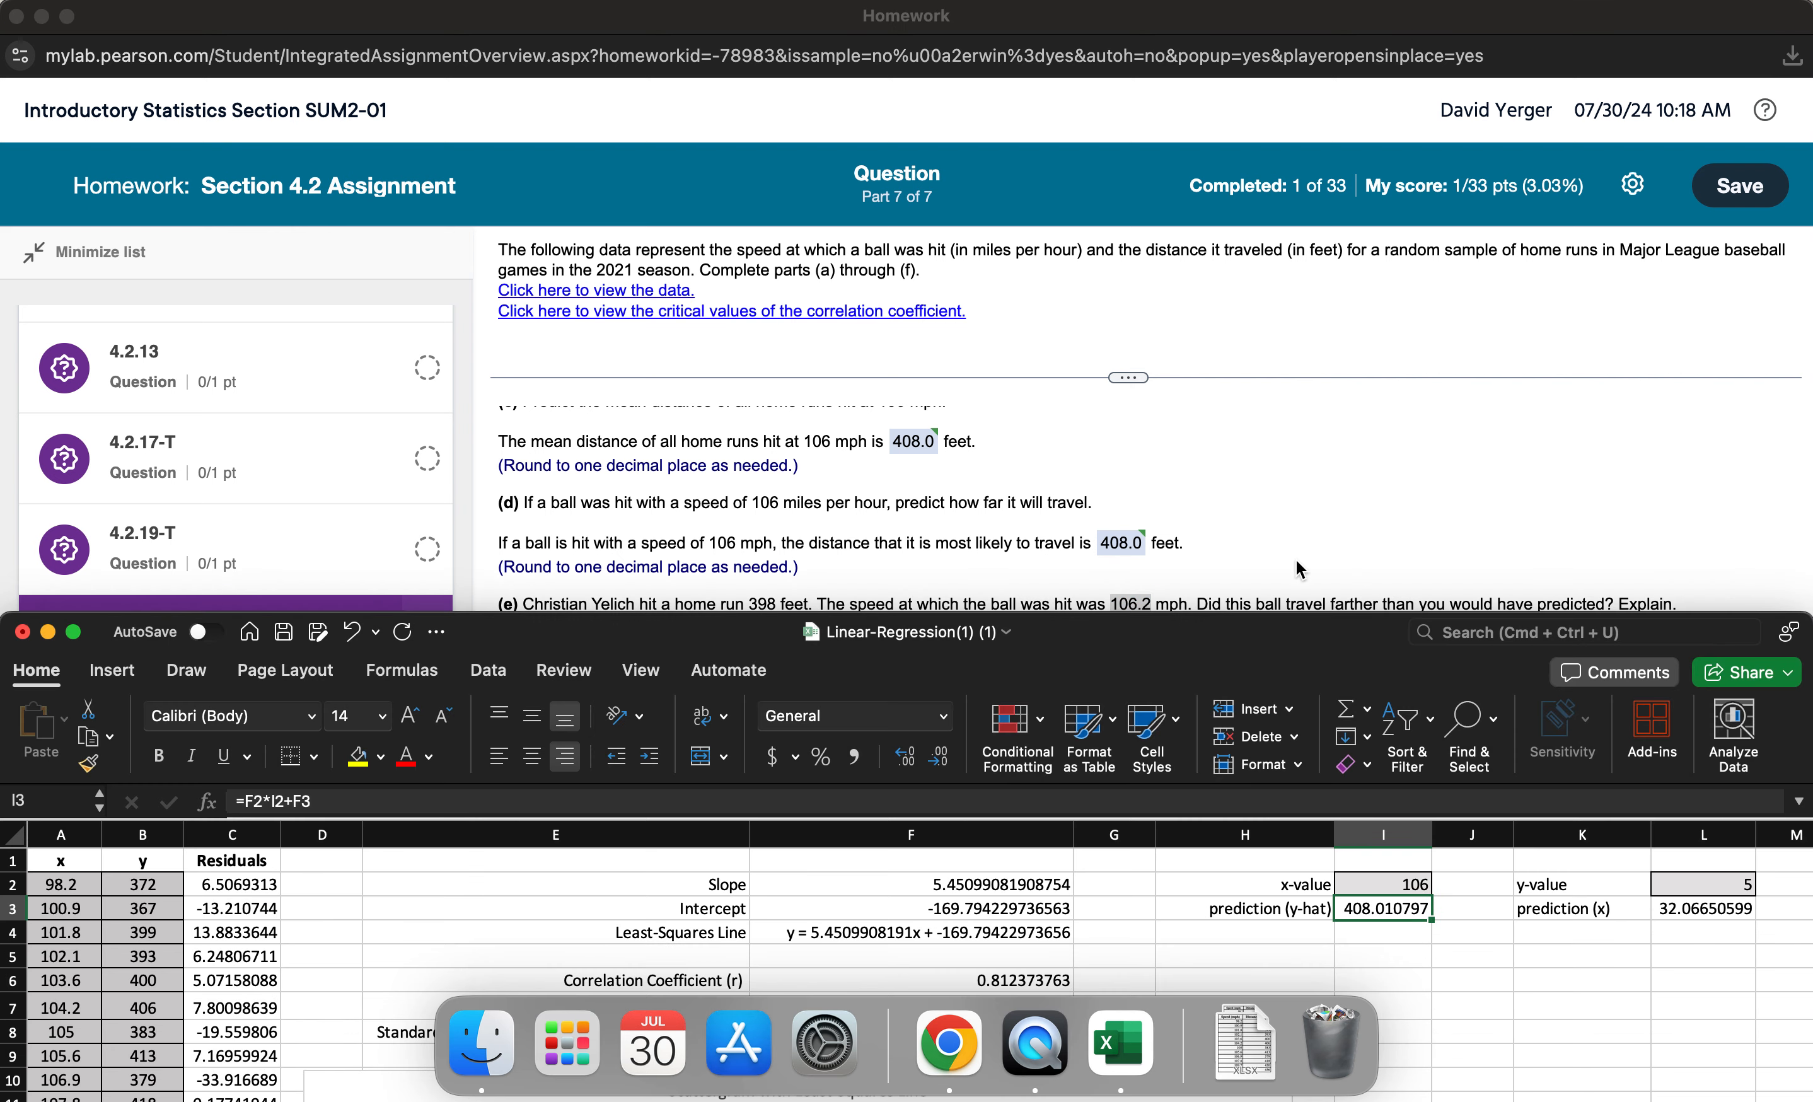
Step: Bring the Linear-Regression(1) (1) workbook back up over the homework and set the x-value in I2 to 106.2
{"action": "left_click_drag", "start_coordinate": [1302, 642], "coordinate": [1300, 355]}
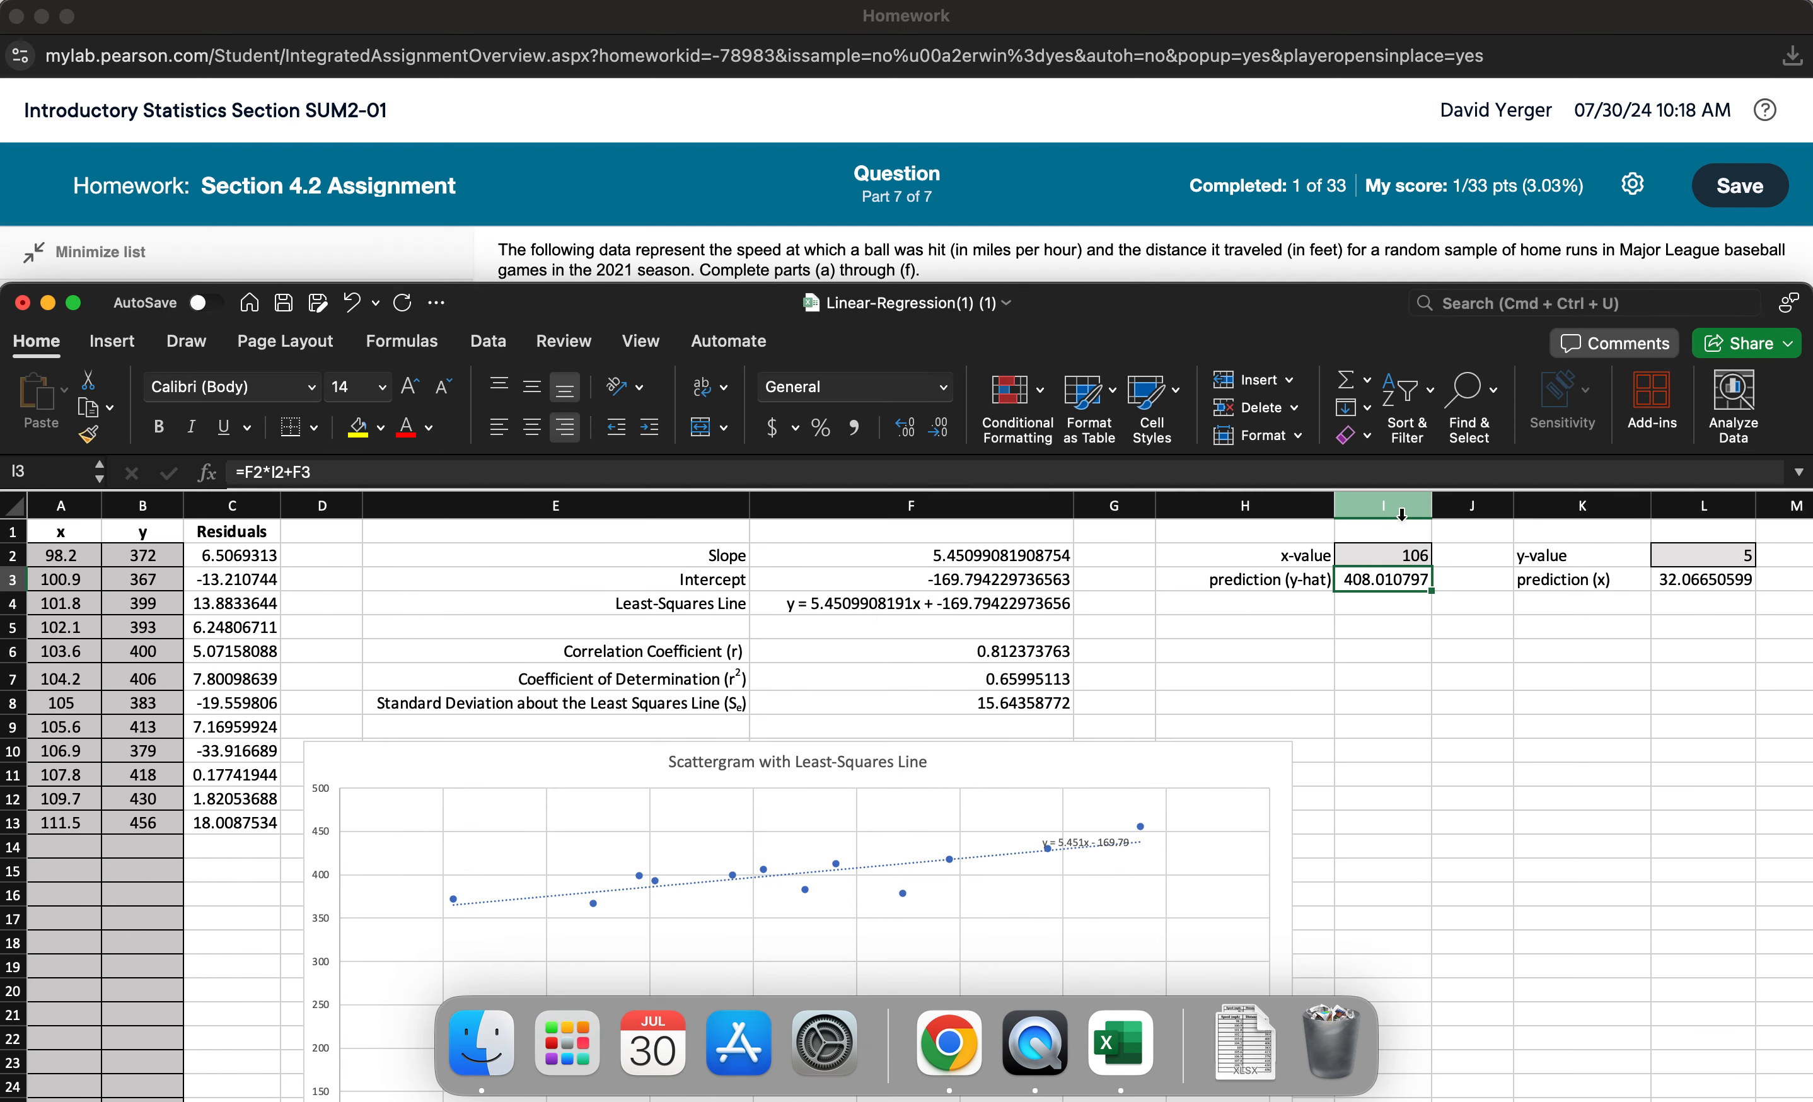
{"action": "left_click", "coordinate": [1389, 553]}
{"action": "type", "text": "10"}
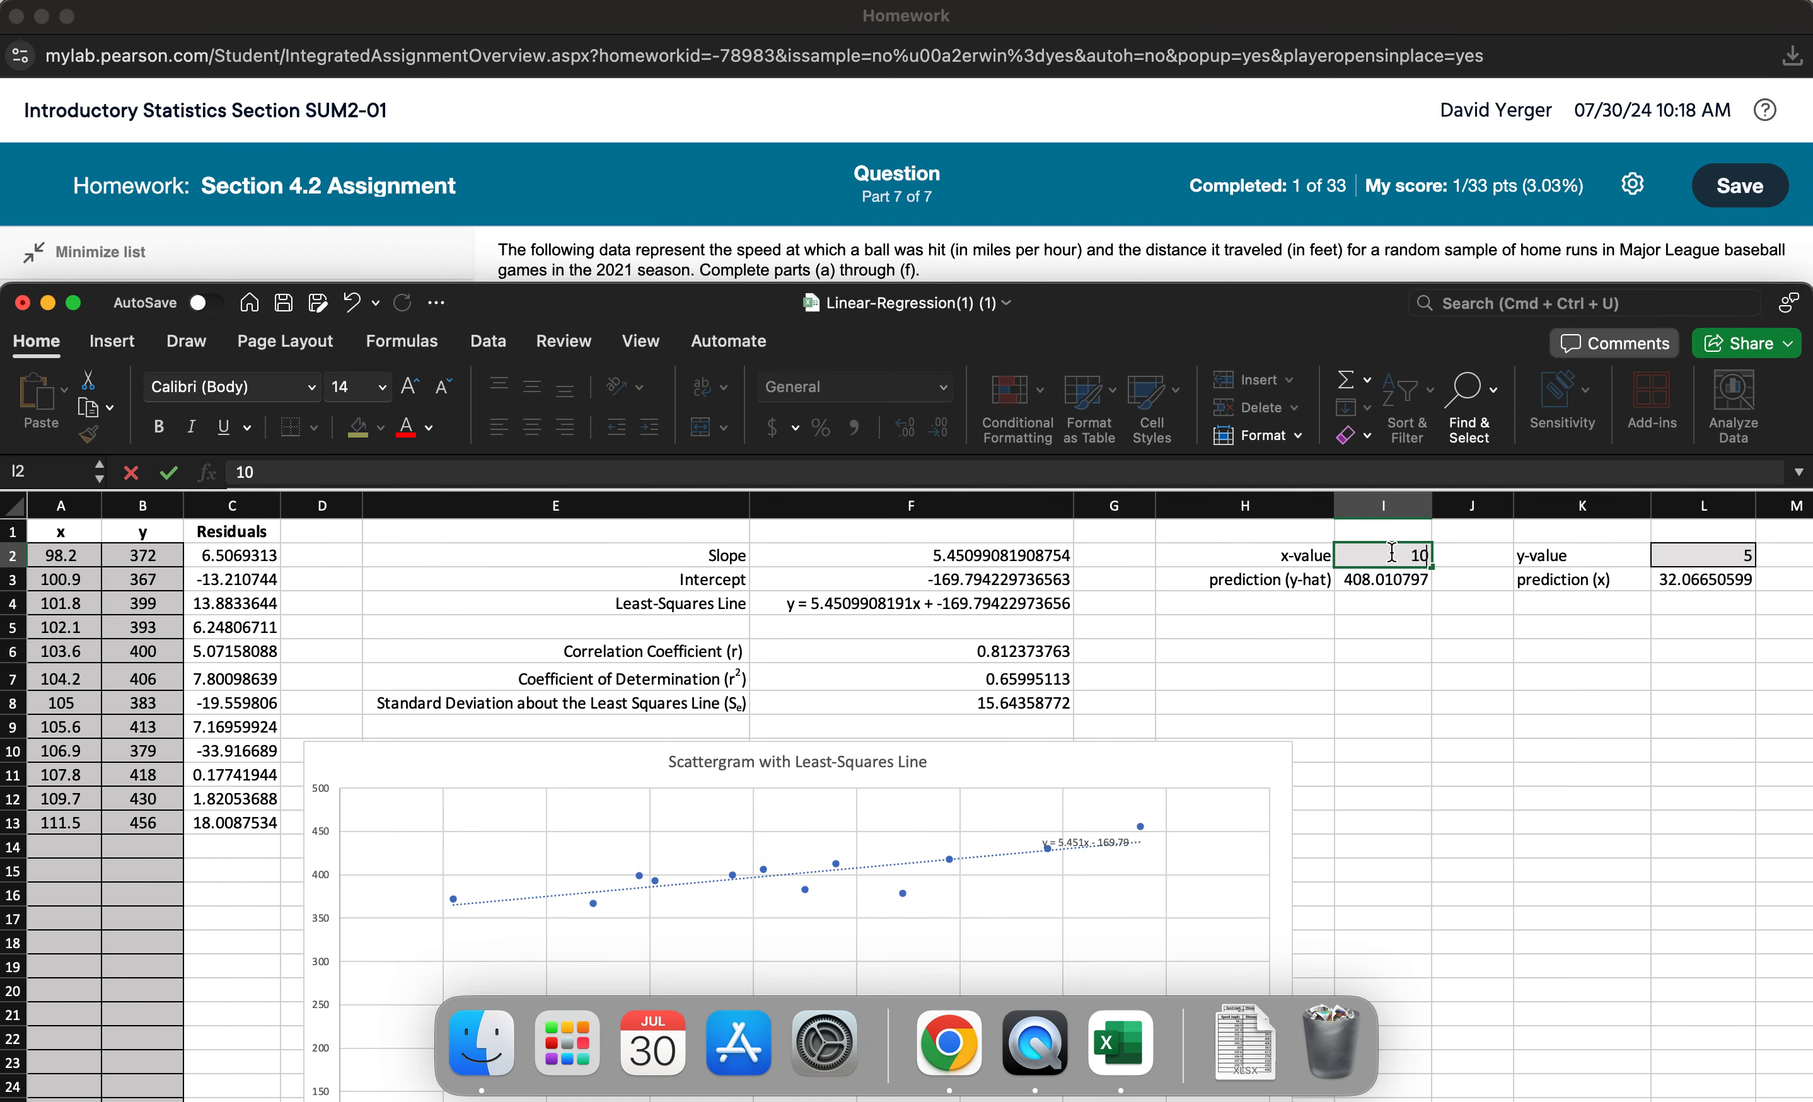
{"action": "type", "text": "6.2"}
{"action": "key", "text": "Return"}
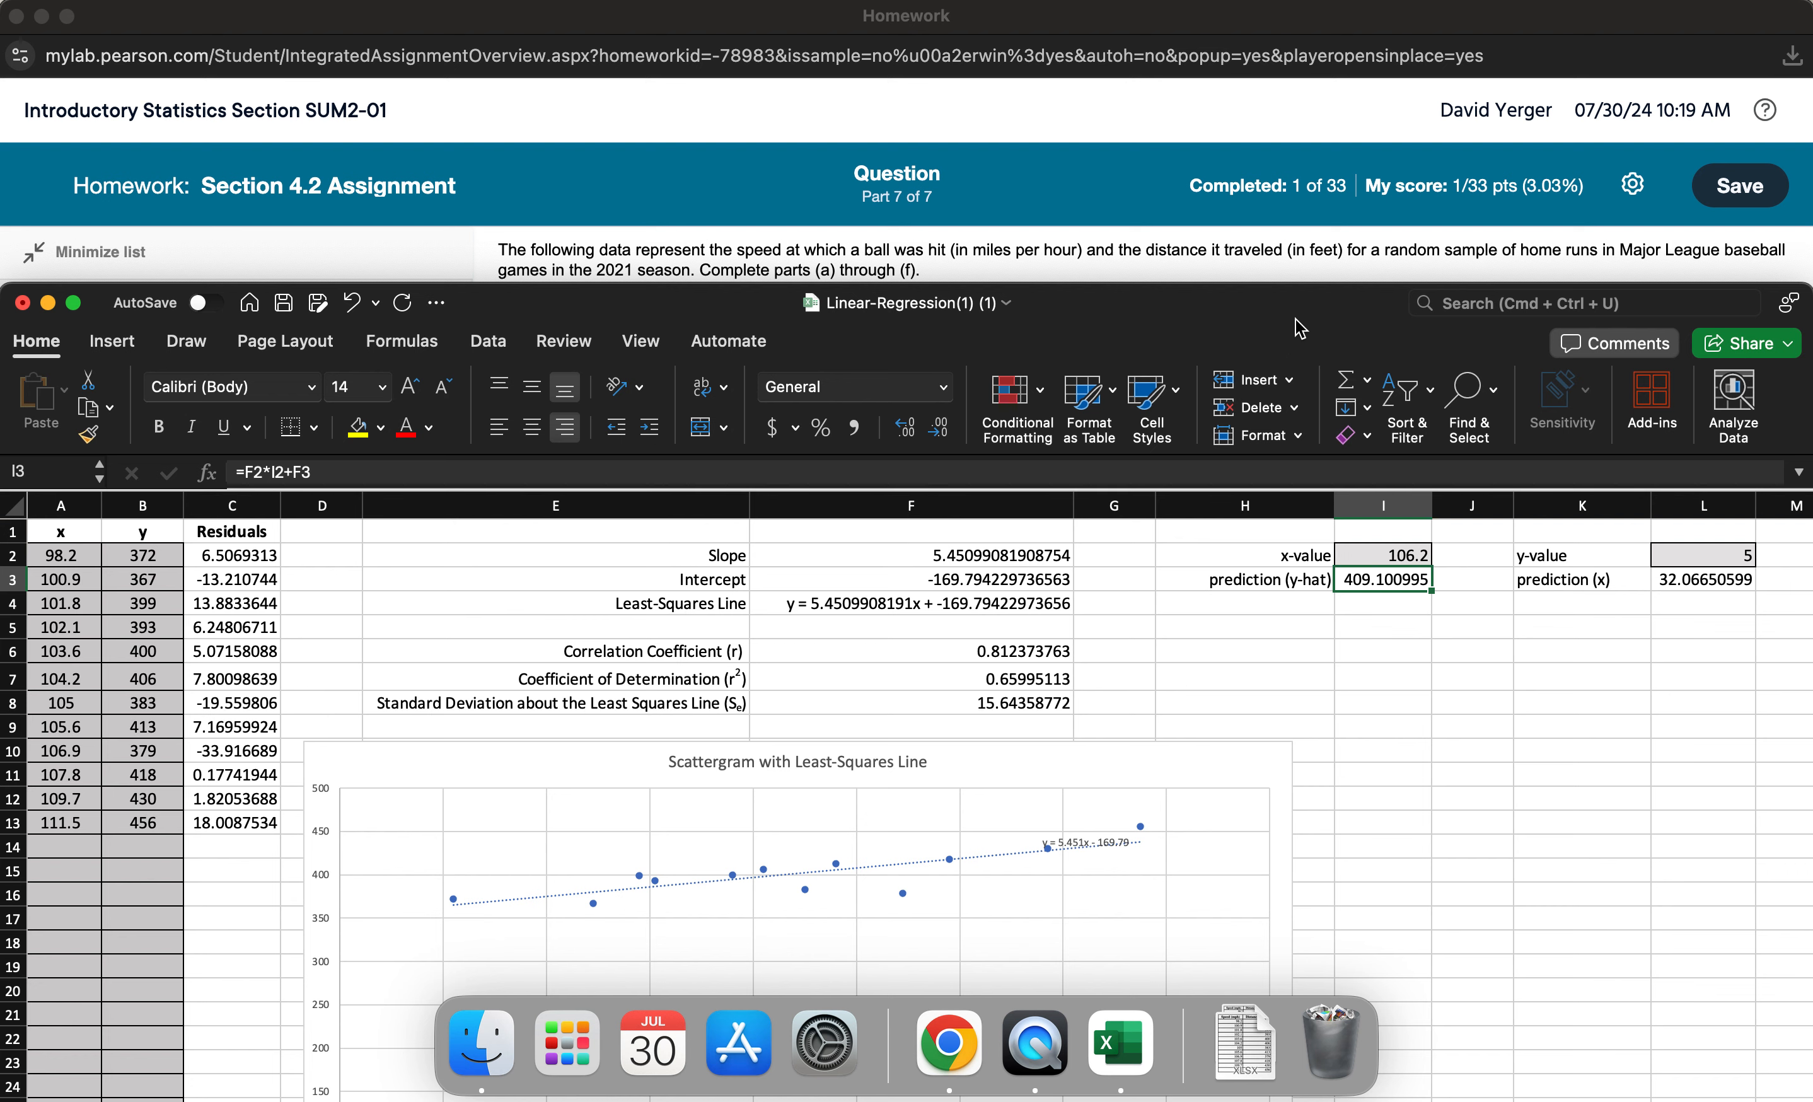
Step: Compare the prediction (y-hat) in I3 with the answer to homework part (e), switching between the workbook and the homework
{"action": "left_click_drag", "start_coordinate": [1299, 325], "coordinate": [1299, 358]}
{"action": "left_click", "coordinate": [1323, 272]}
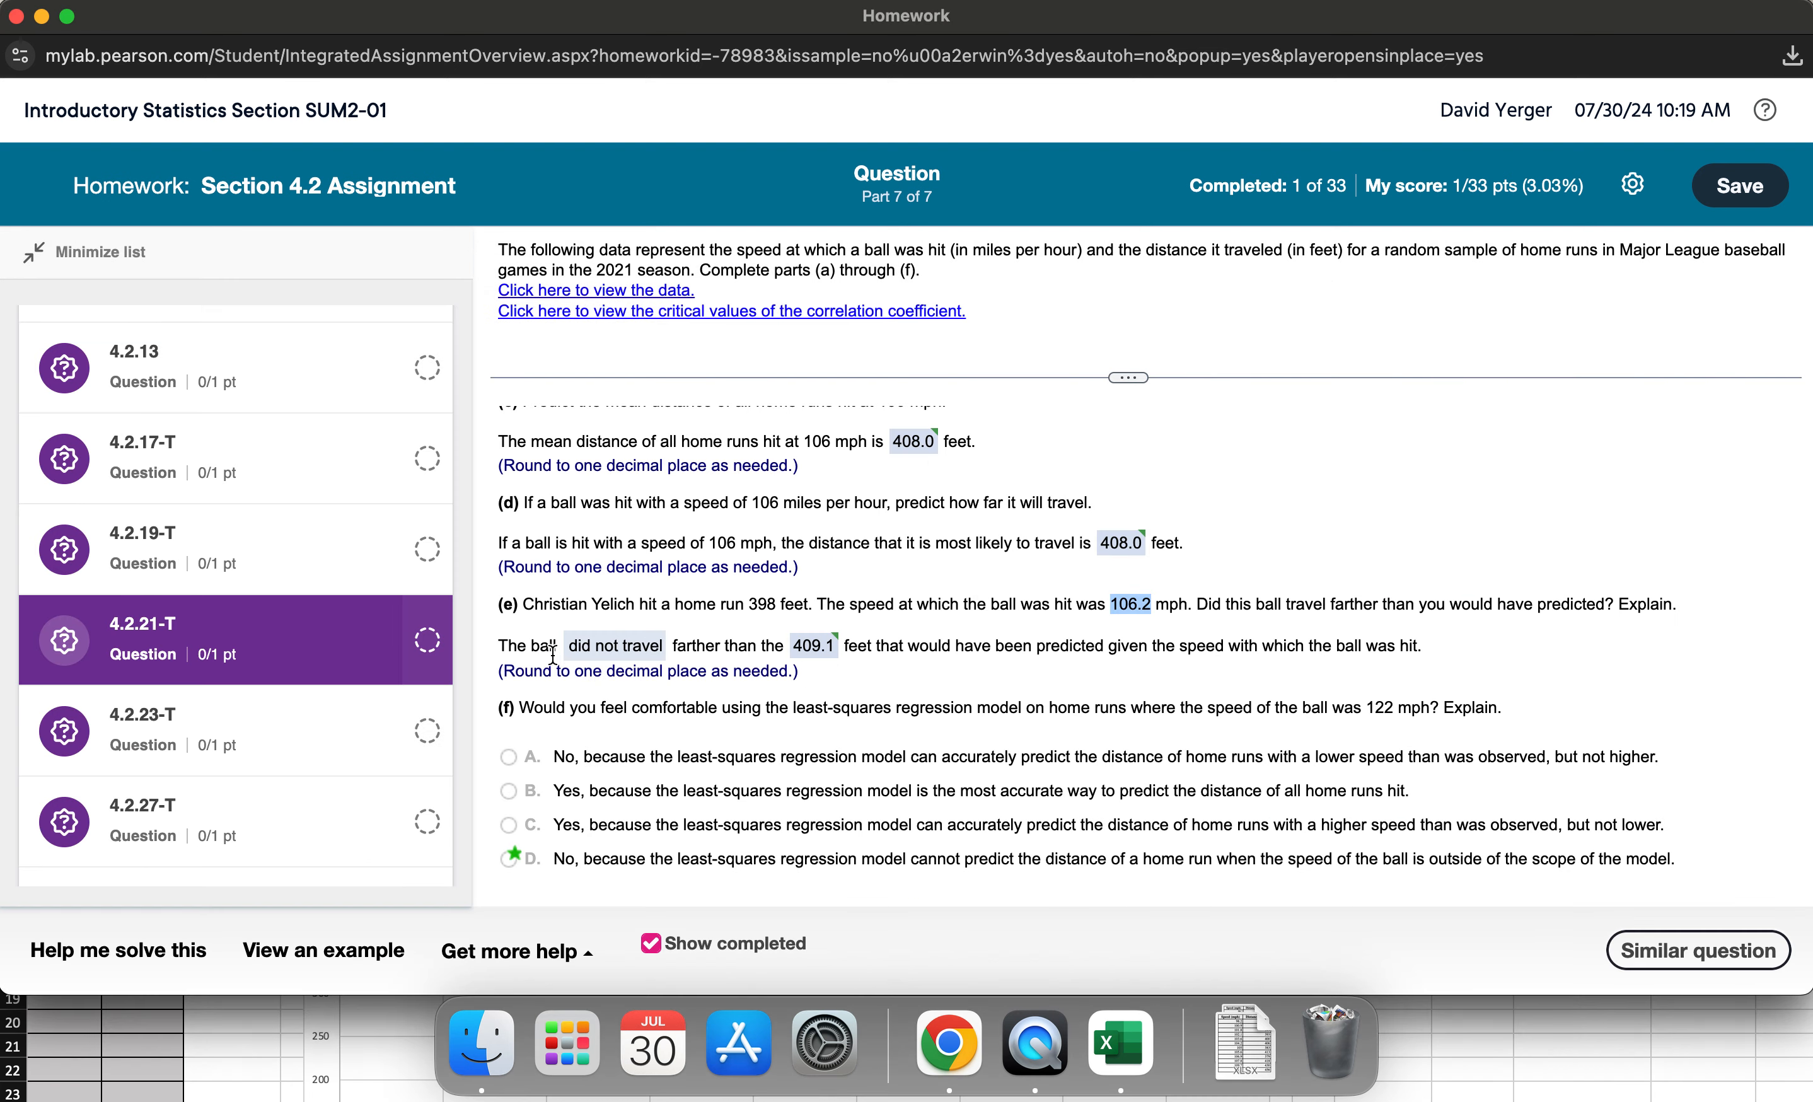
{"action": "left_click", "coordinate": [777, 602]}
{"action": "left_click", "coordinate": [1474, 1015]}
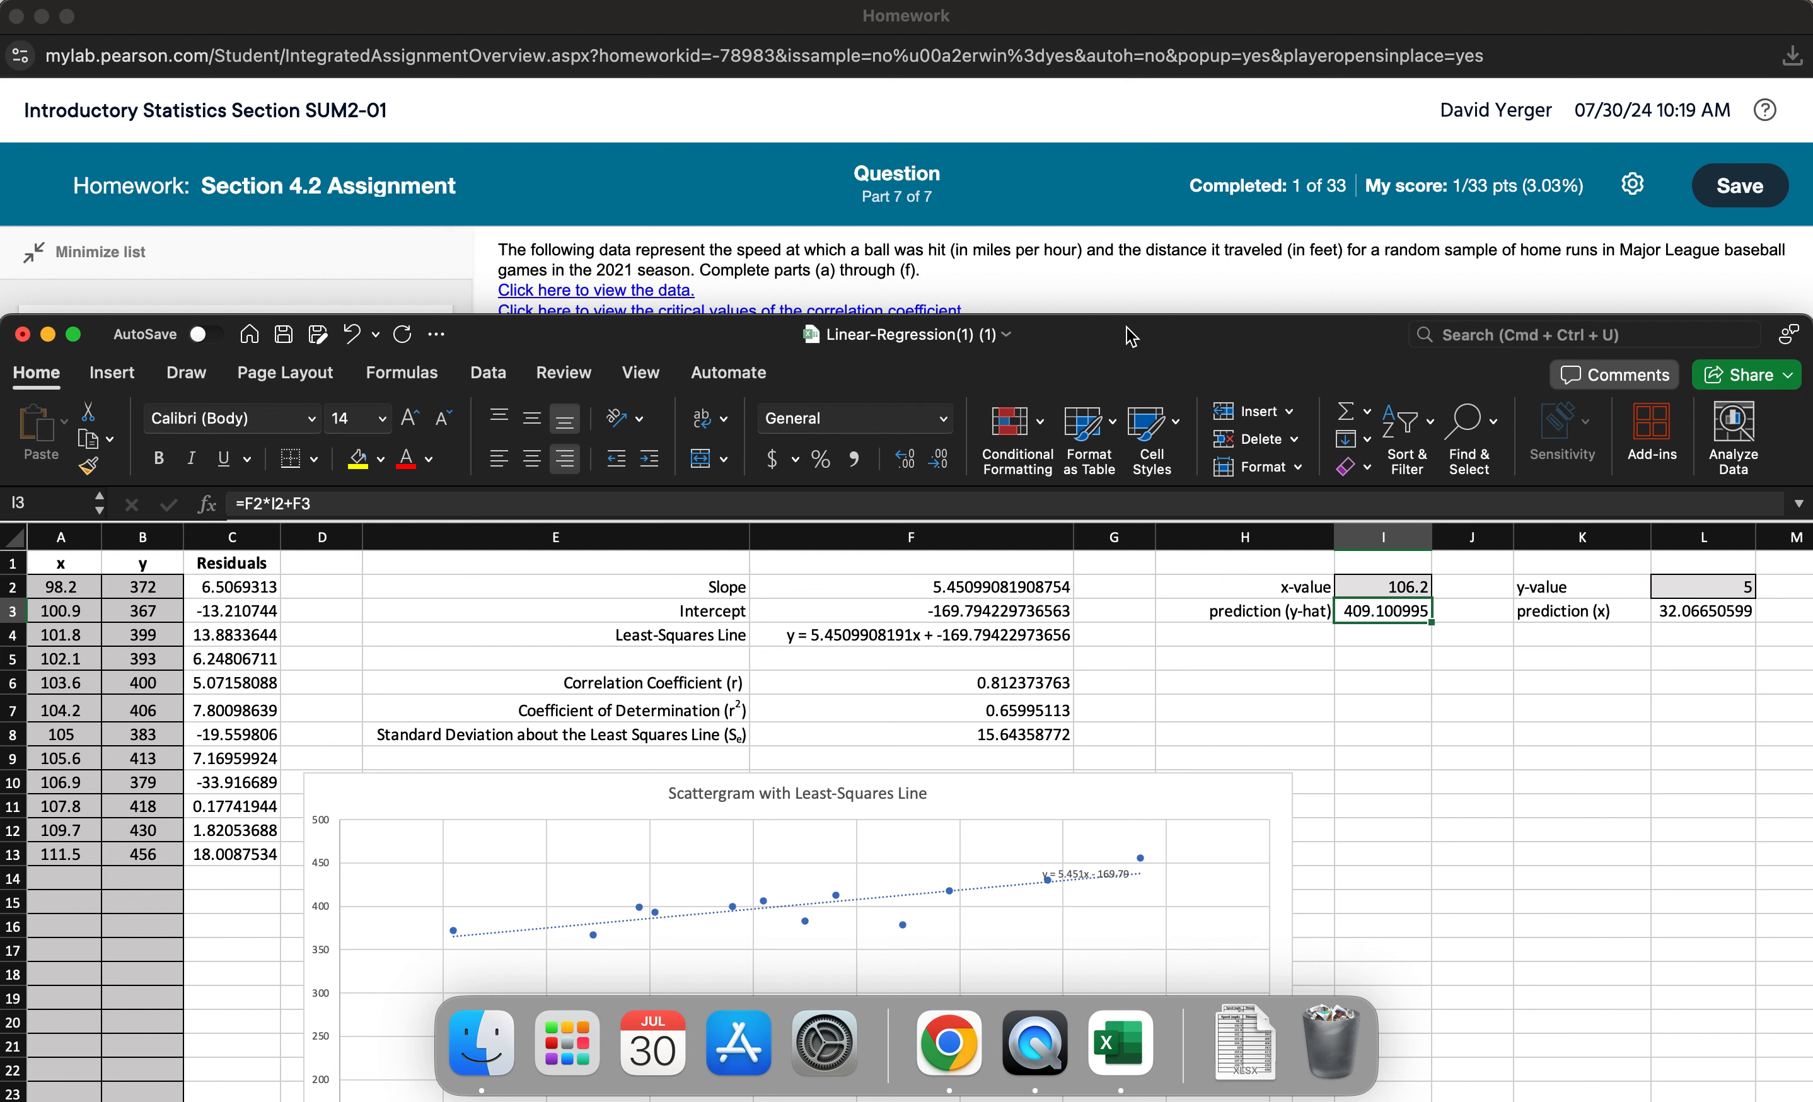
{"action": "left_click", "coordinate": [1136, 275]}
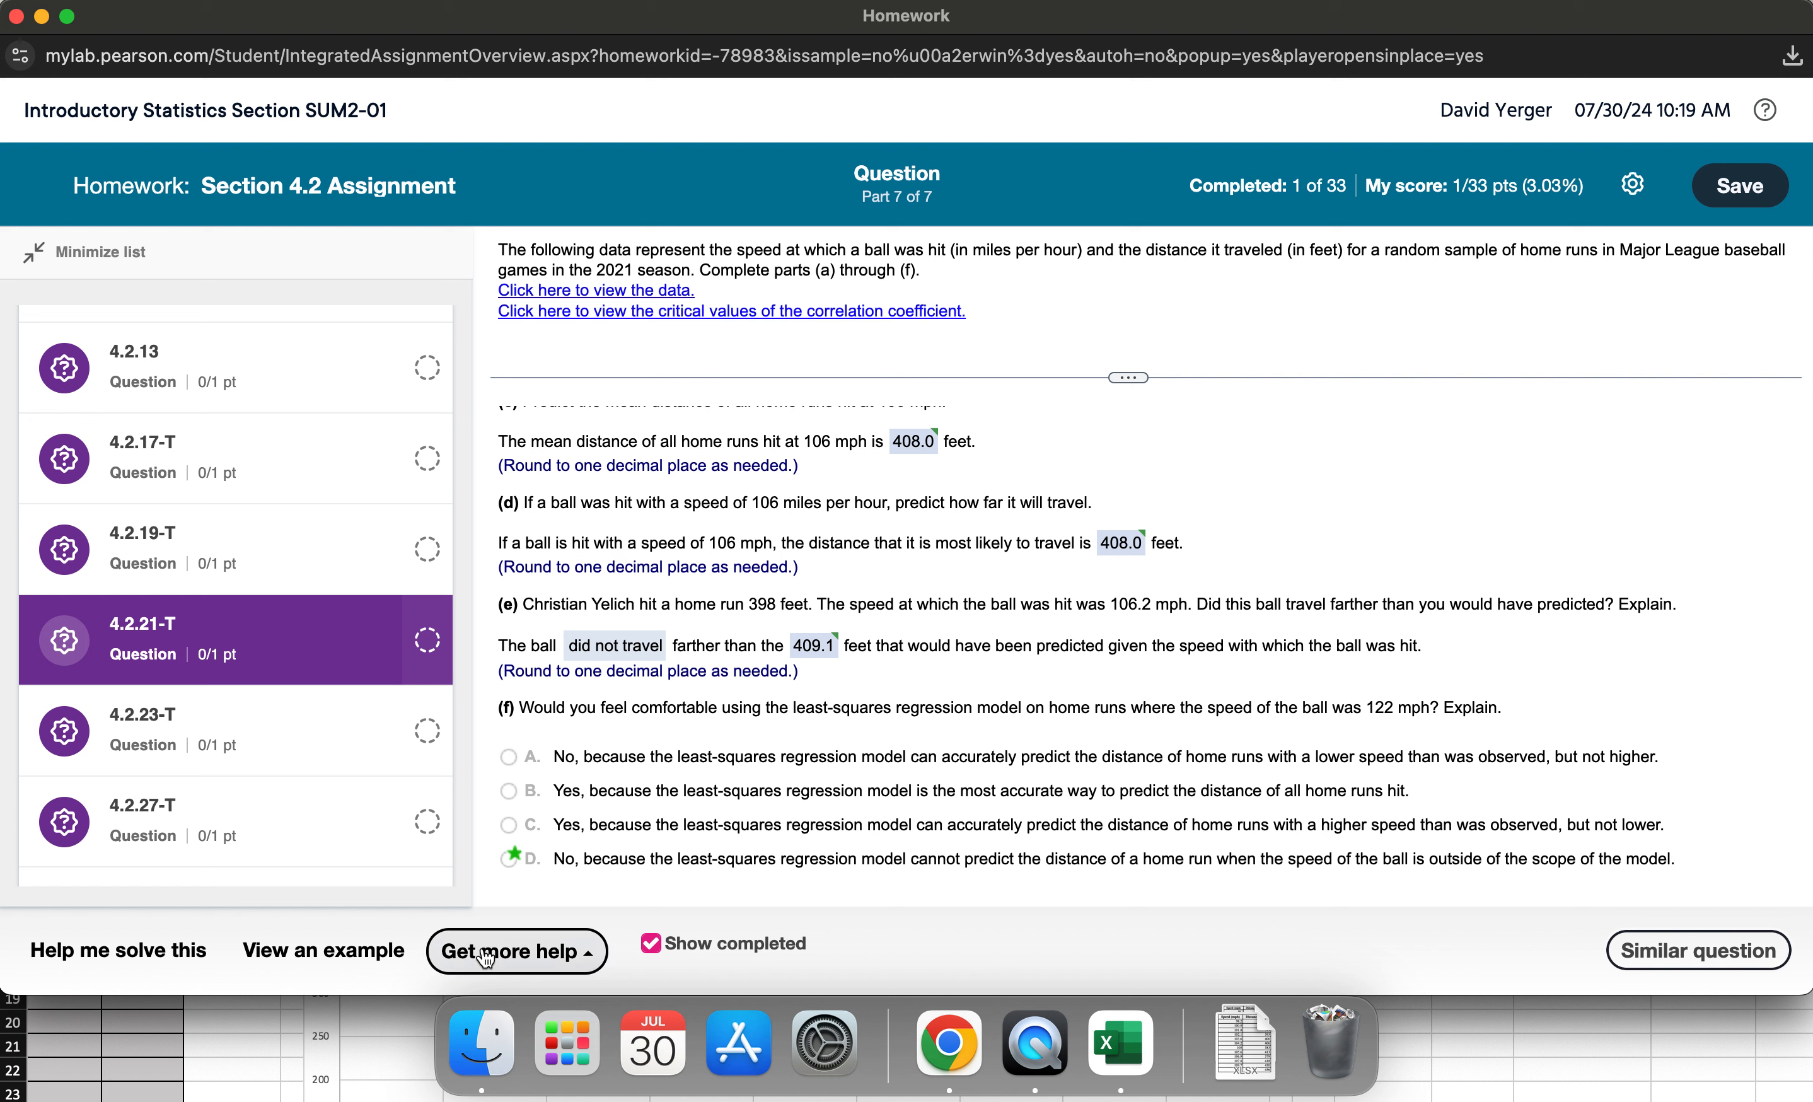
Step: Compare the observed speeds in column A and the scattergram with the 122 mph speed in homework part (f)
{"action": "left_click", "coordinate": [258, 1035]}
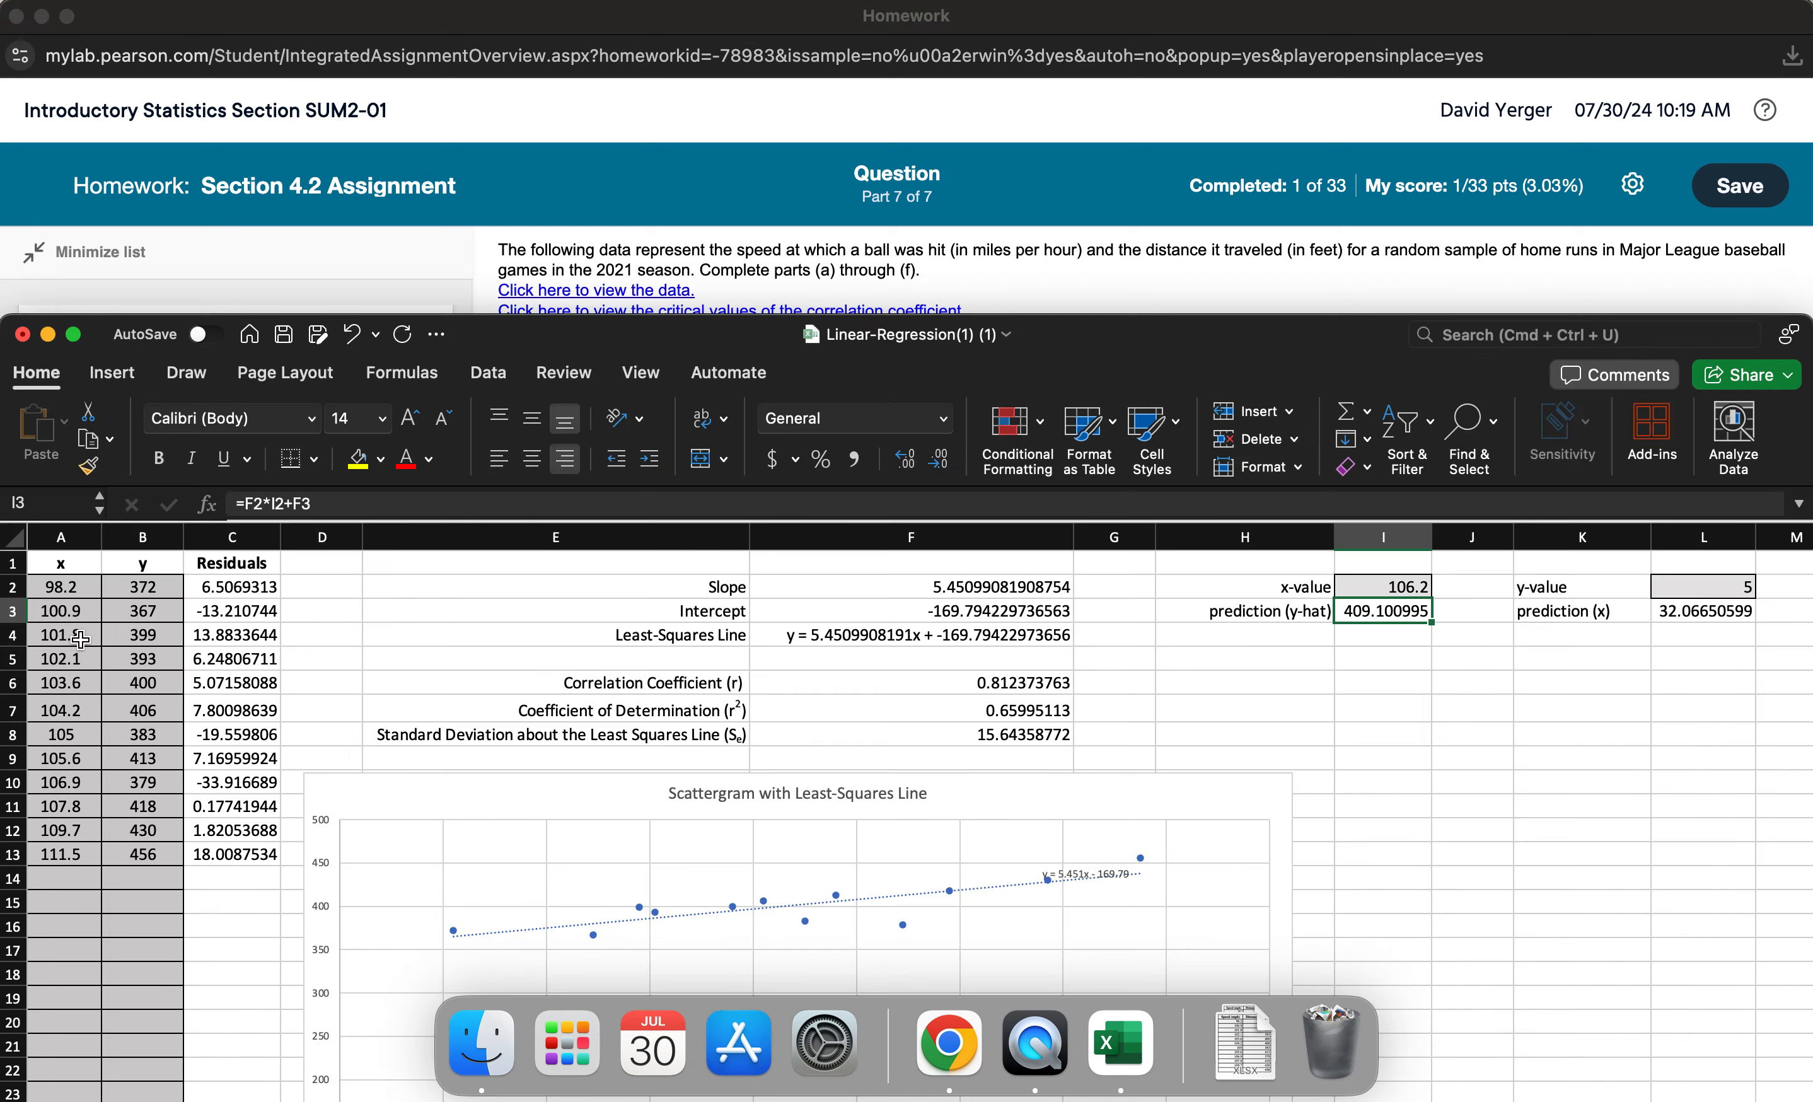
{"action": "left_click", "coordinate": [1089, 251]}
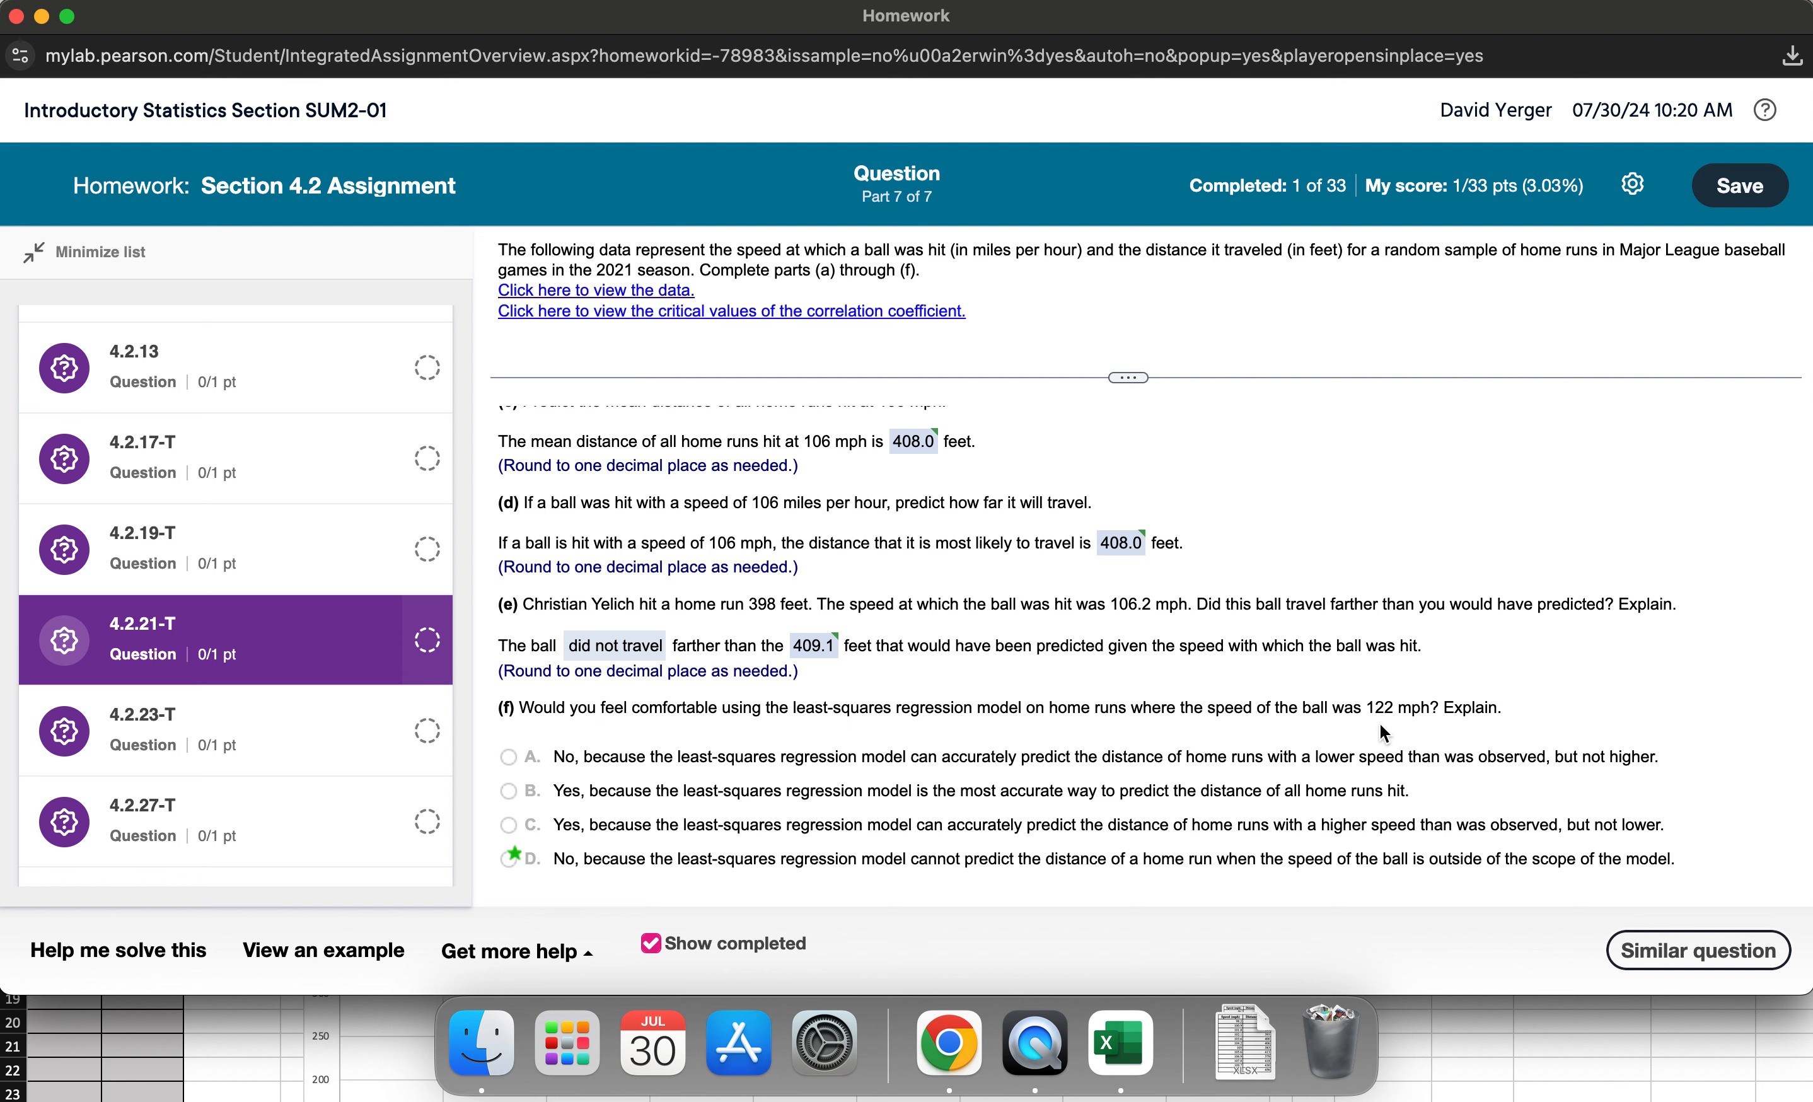
{"action": "left_click", "coordinate": [247, 1026]}
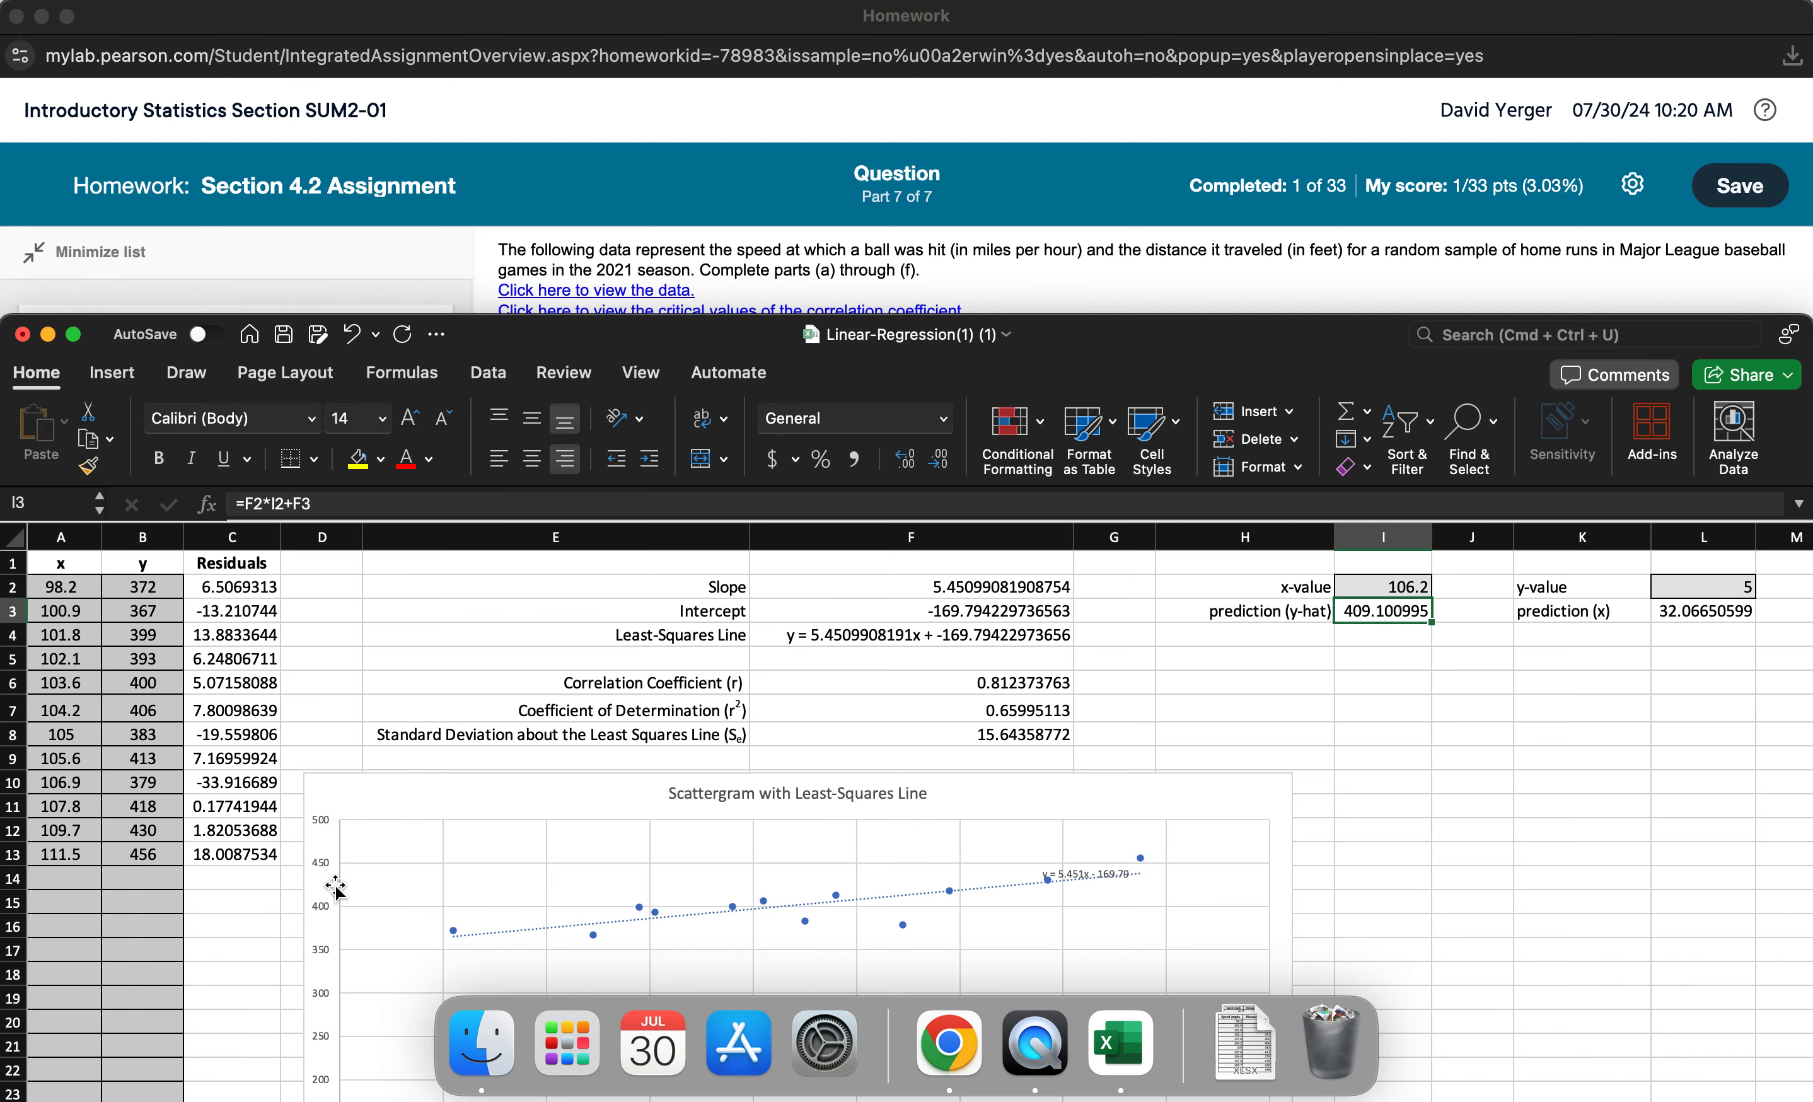
{"action": "scroll", "coordinate": [335, 887], "scroll_direction": "down", "scroll_amount": 10}
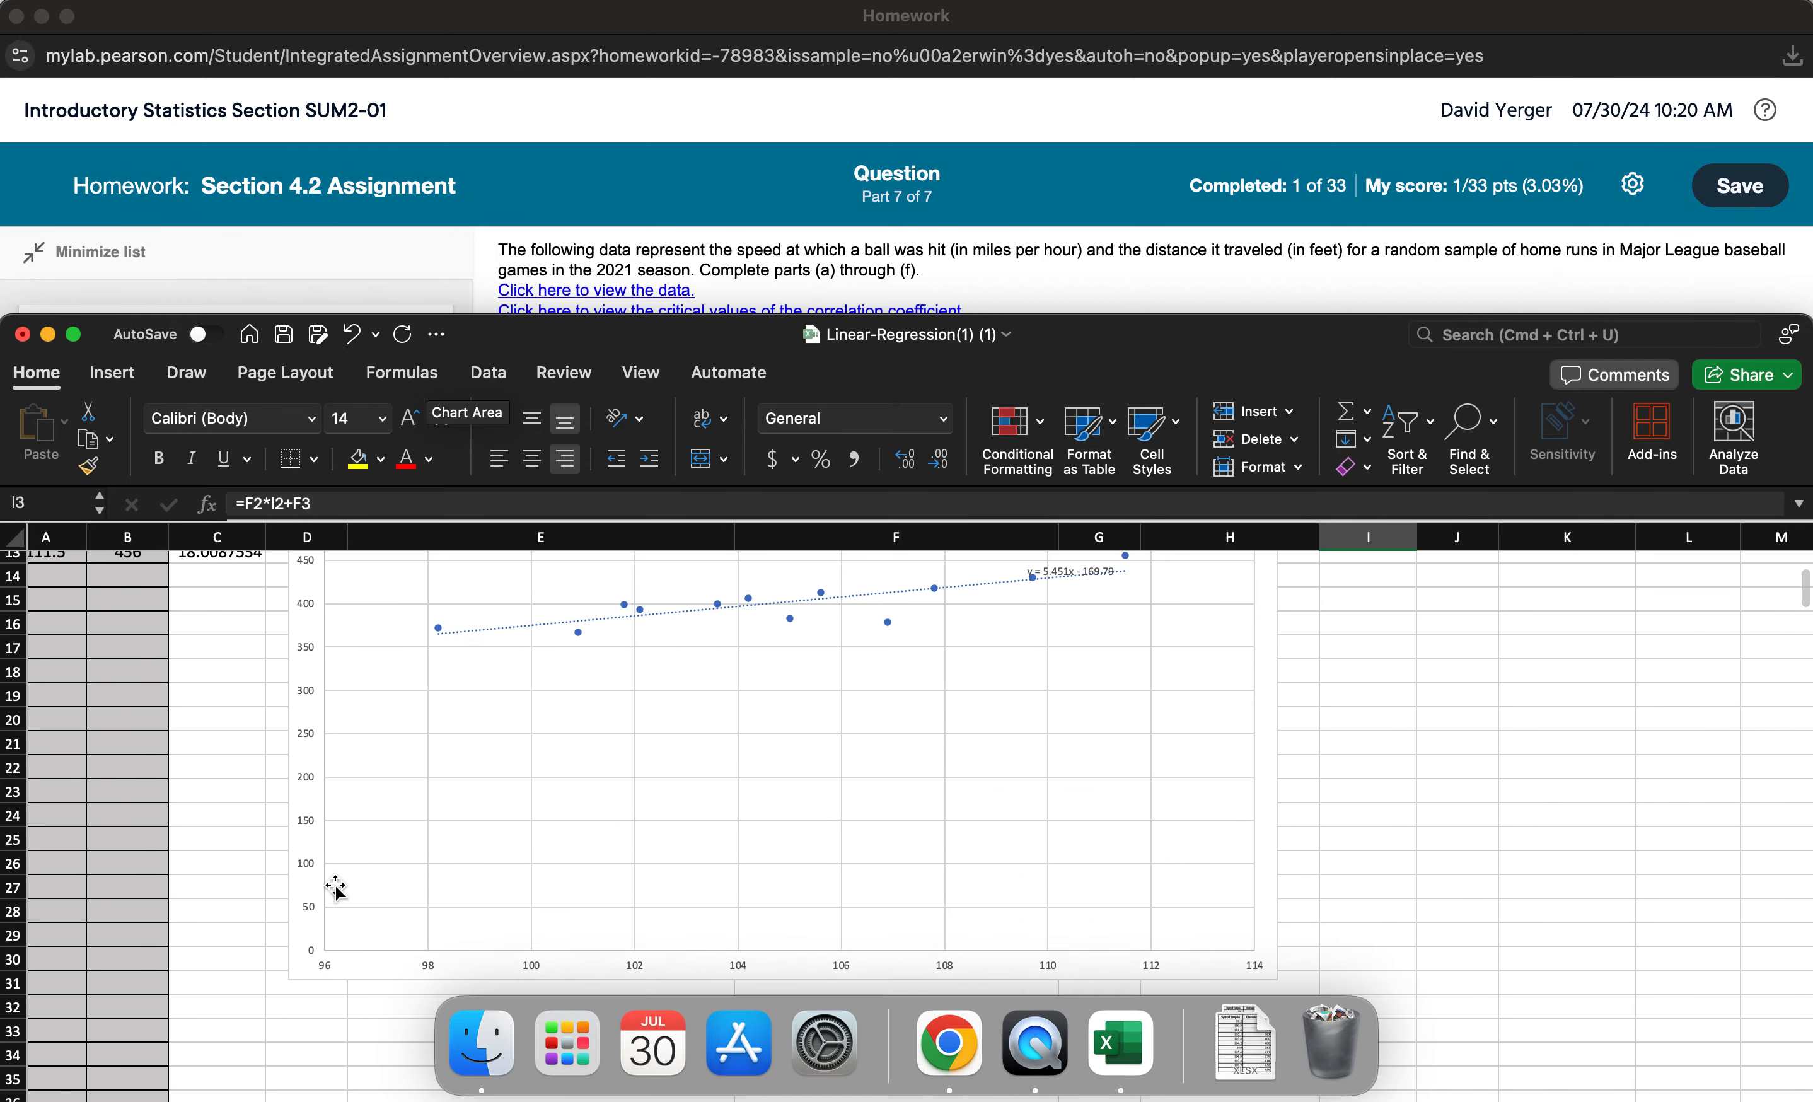
{"action": "scroll", "coordinate": [389, 751], "scroll_direction": "up", "scroll_amount": 10}
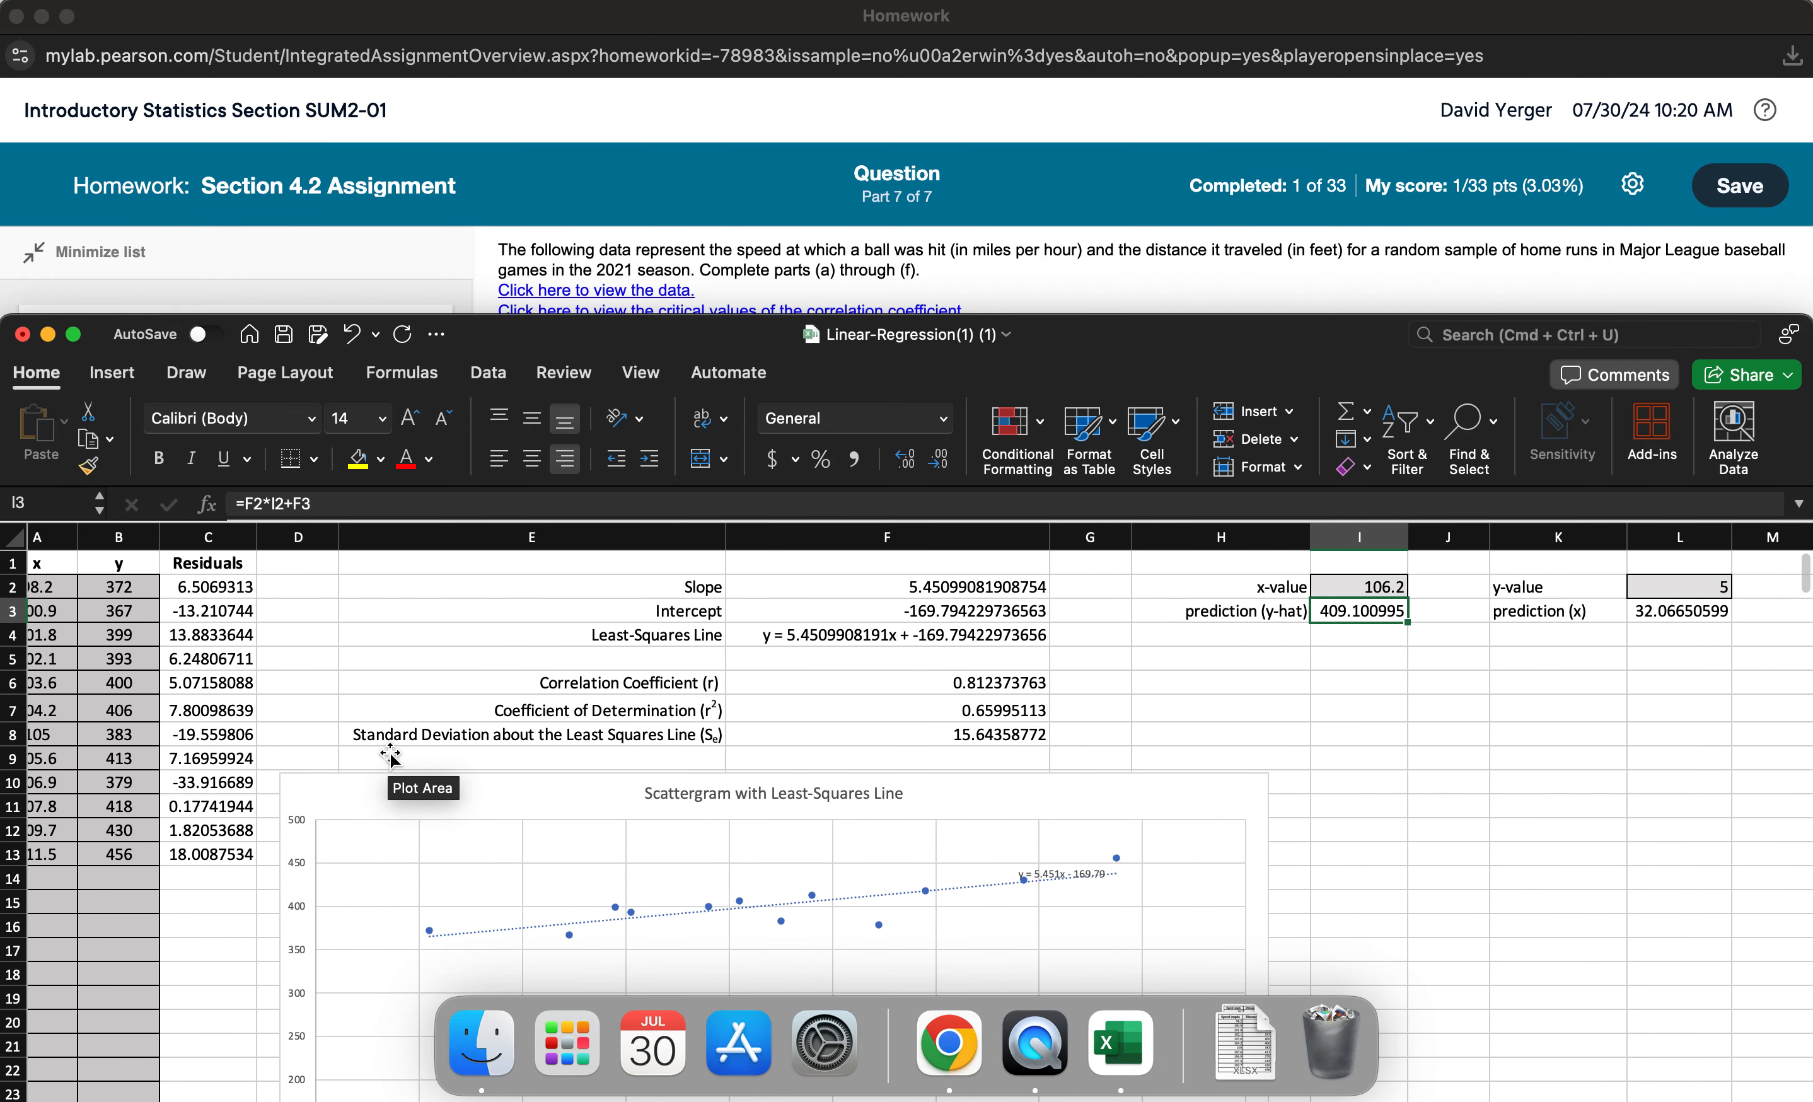
Step: Examine the scattergram's plotted points and its horizontal axis range for the speeds covered by the regression model
{"action": "scroll", "coordinate": [389, 754], "scroll_direction": "left", "scroll_amount": 1}
{"action": "scroll", "coordinate": [389, 754], "scroll_direction": "down", "scroll_amount": 6}
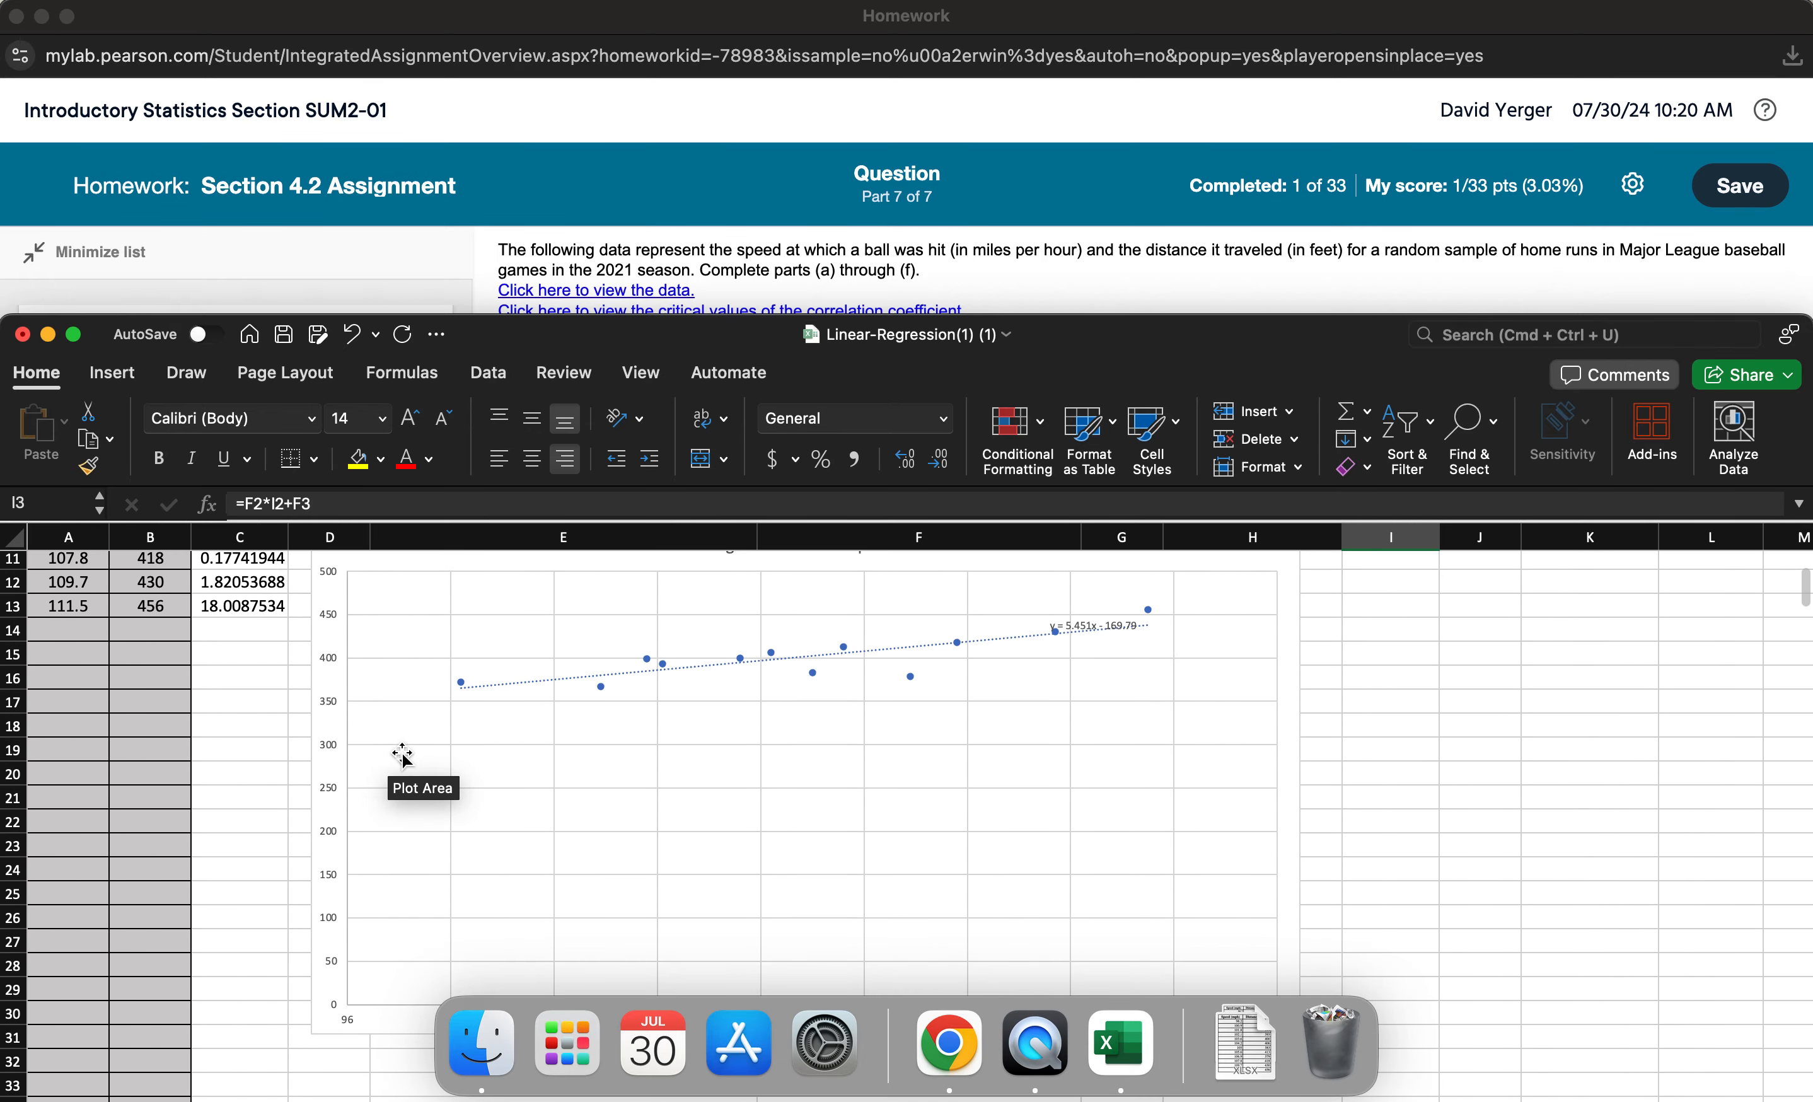
{"action": "scroll", "coordinate": [1002, 719], "scroll_direction": "down", "scroll_amount": 3}
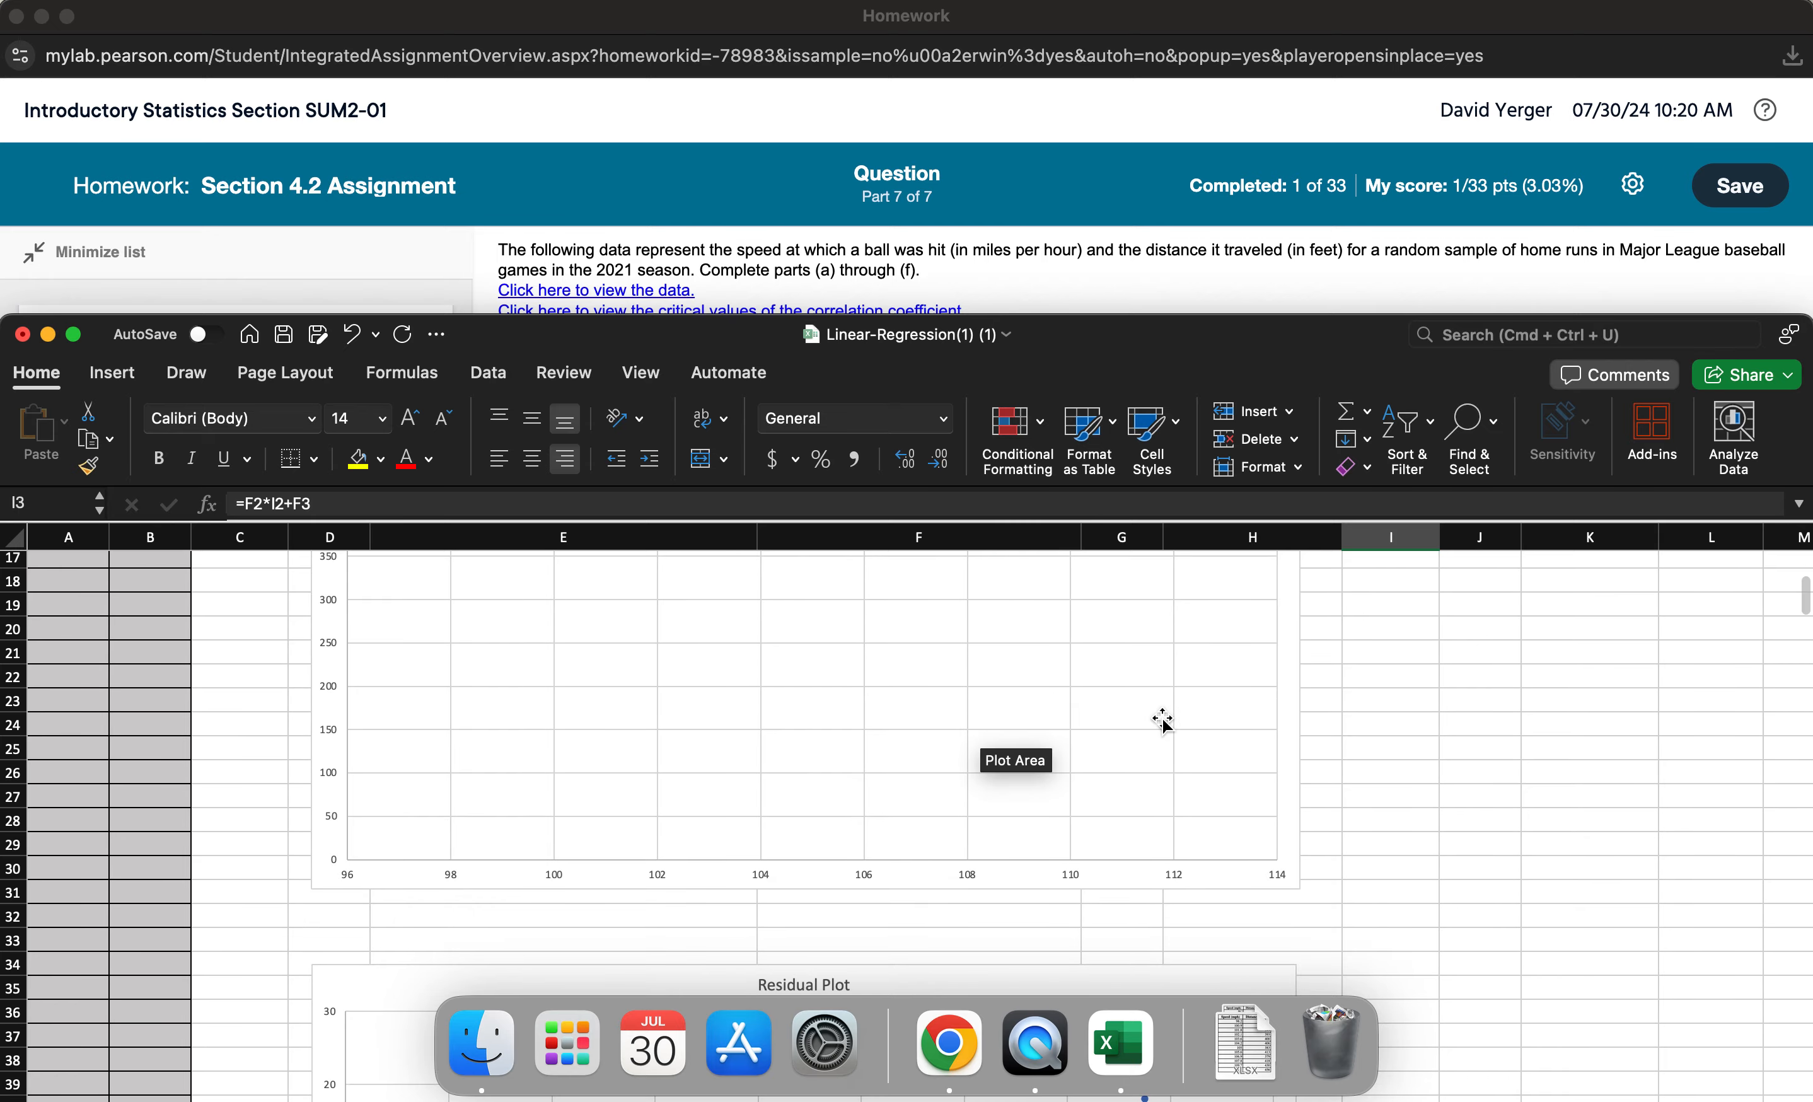
{"action": "scroll", "coordinate": [1164, 721], "scroll_direction": "up", "scroll_amount": 5}
{"action": "scroll", "coordinate": [1162, 720], "scroll_direction": "up", "scroll_amount": 3}
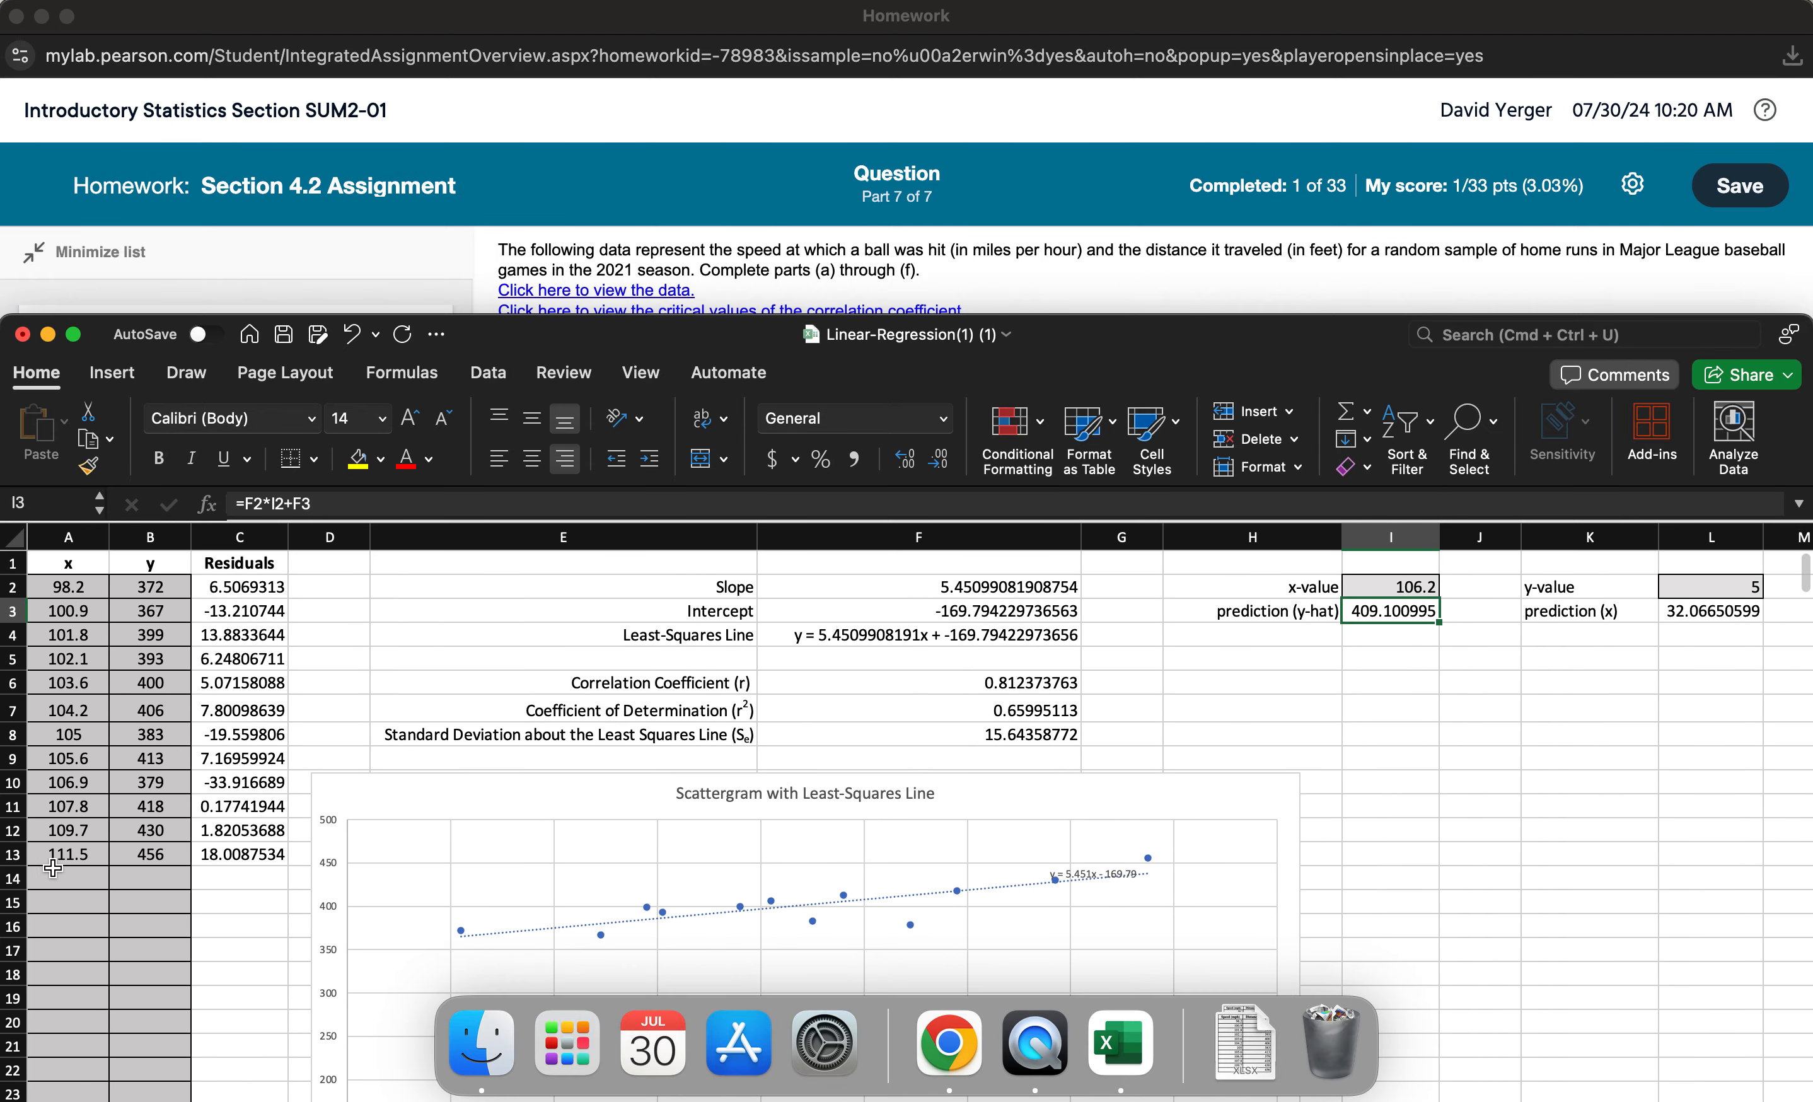
Step: Check the last observed speed in A13 and the scattergram's axis limit, and return to part (f) in the homework window
{"action": "left_click", "coordinate": [57, 856]}
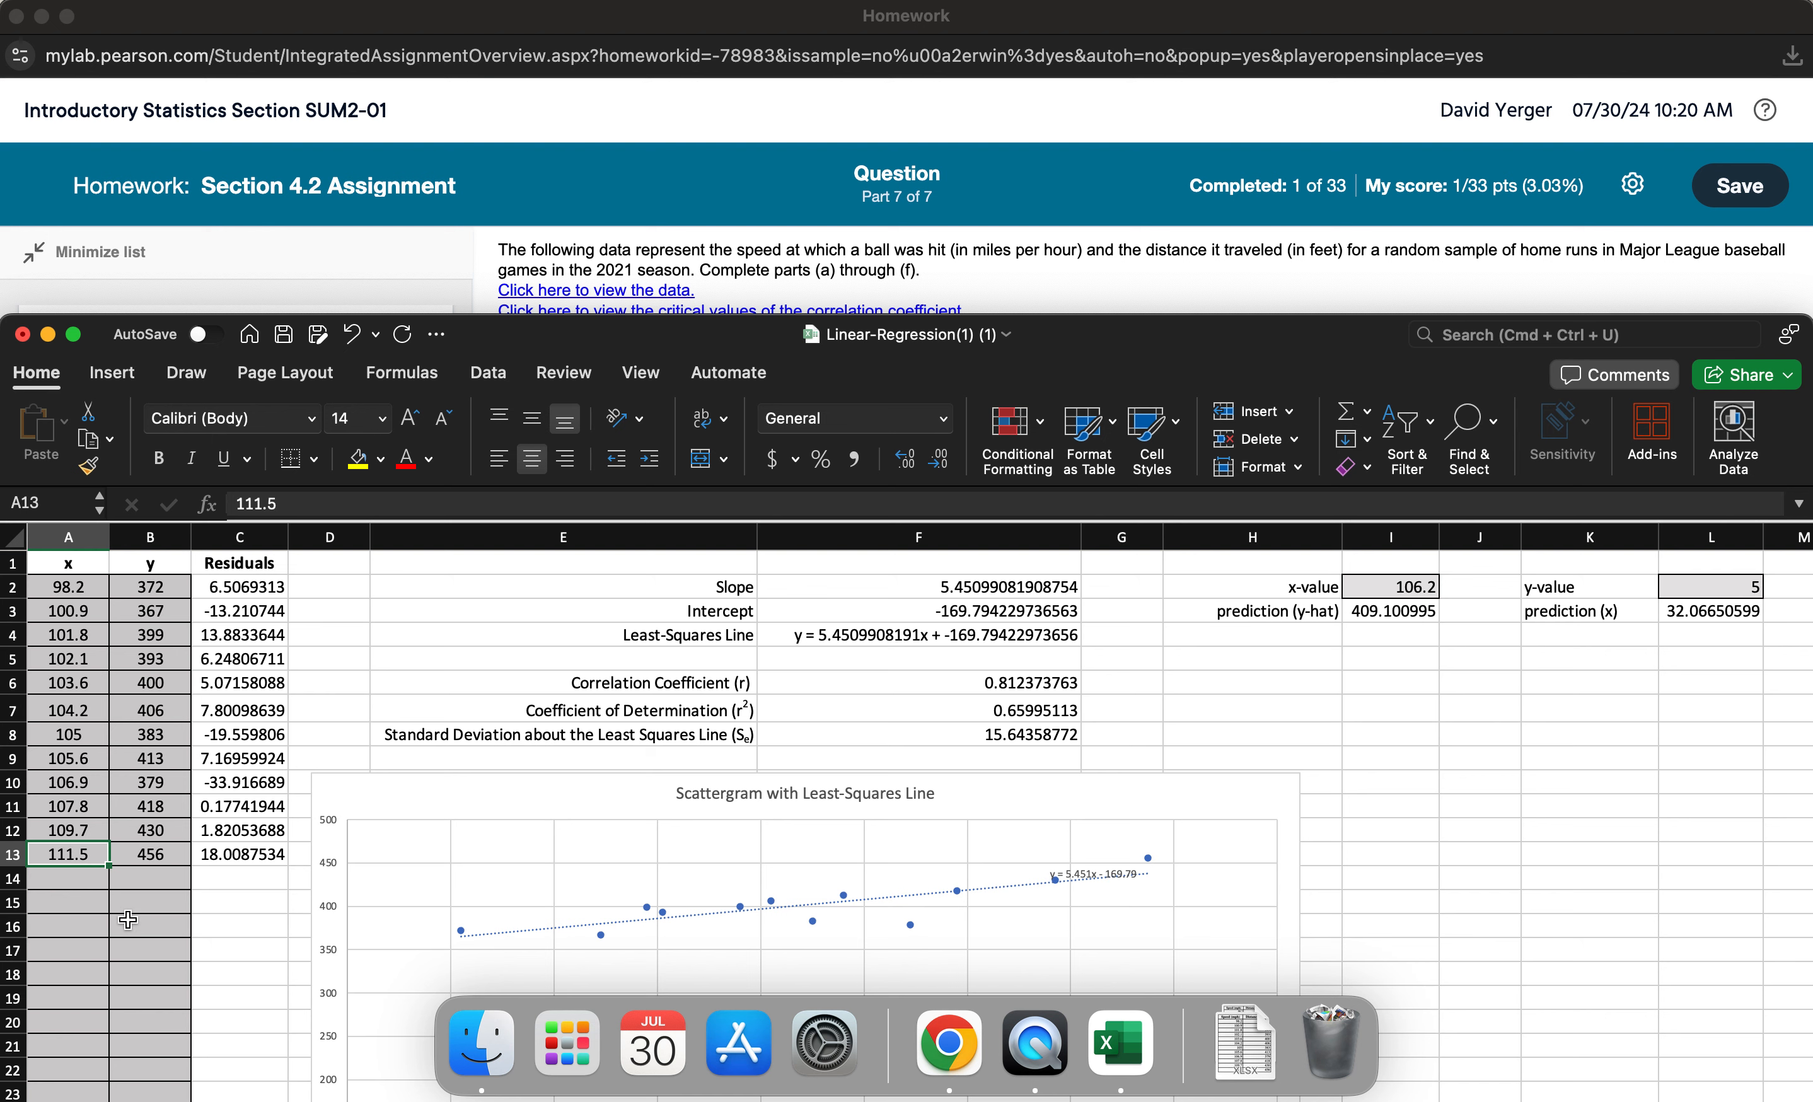
{"action": "left_click", "coordinate": [71, 882]}
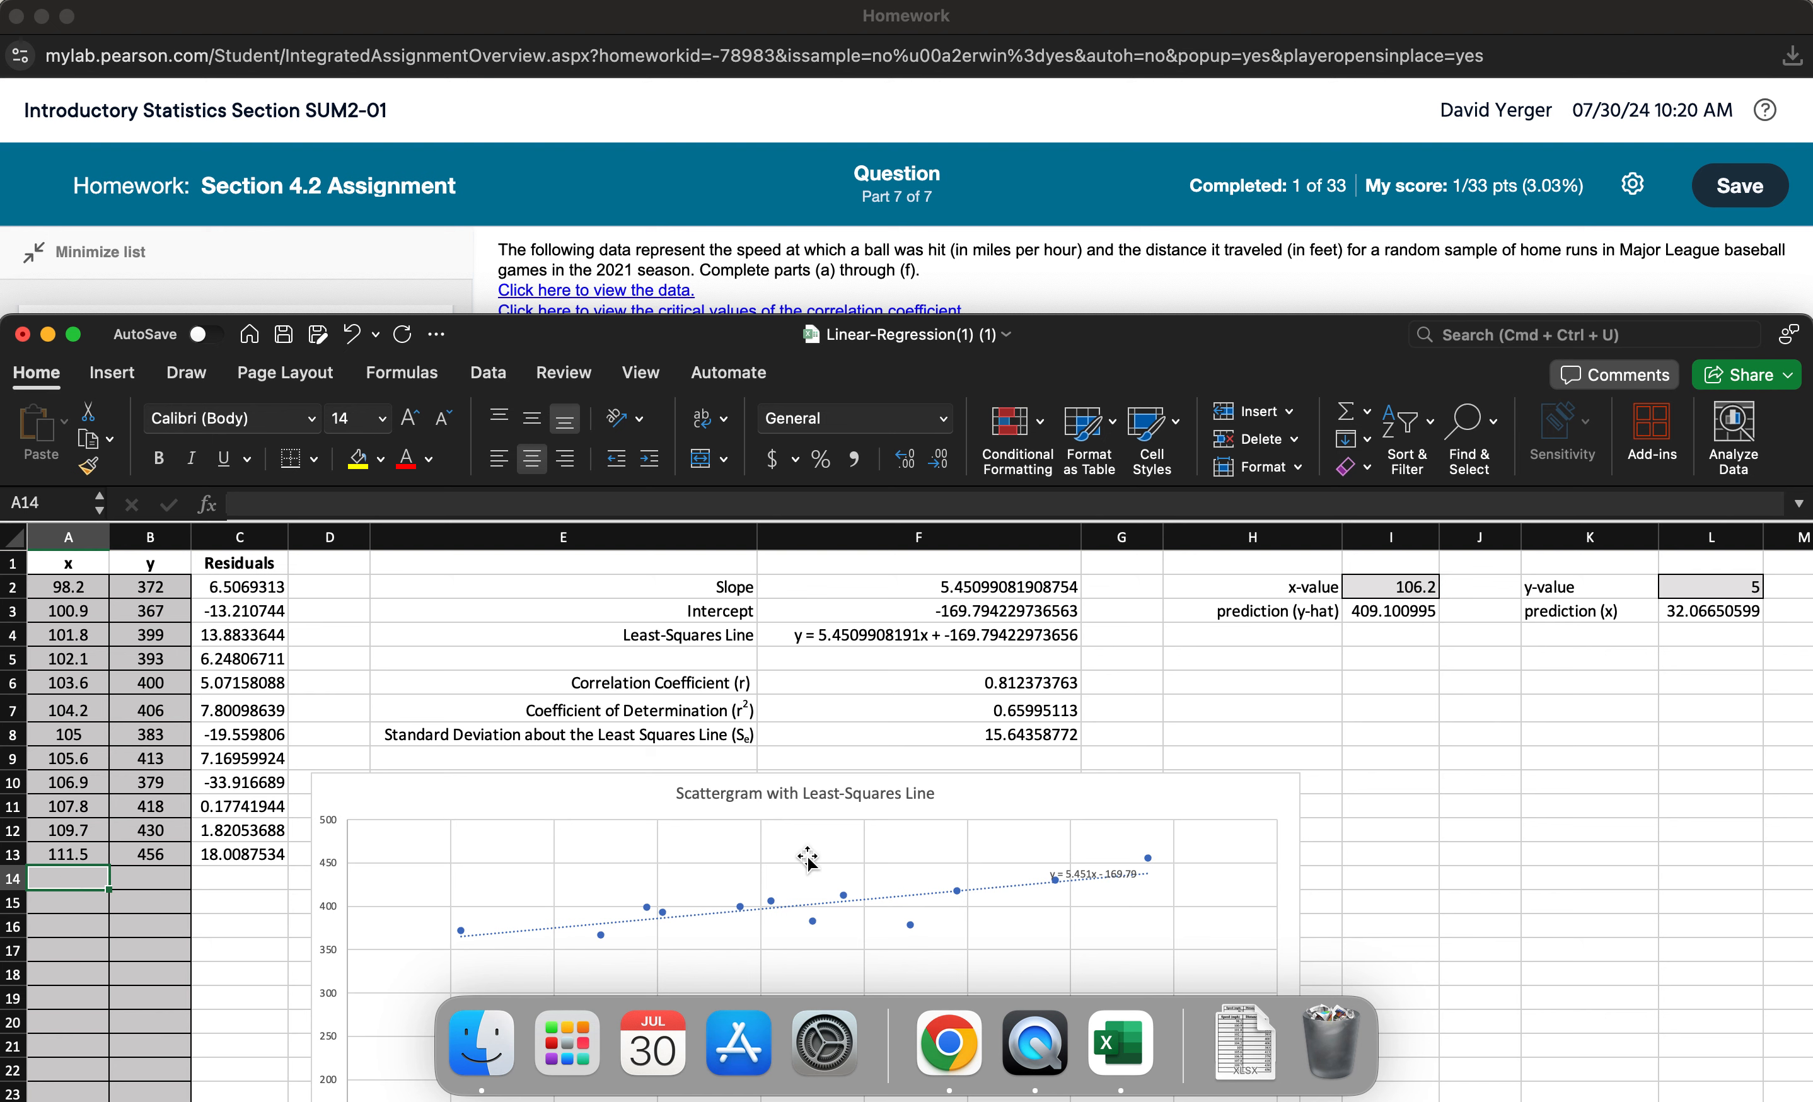
{"action": "scroll", "coordinate": [807, 857], "scroll_direction": "down", "scroll_amount": 10}
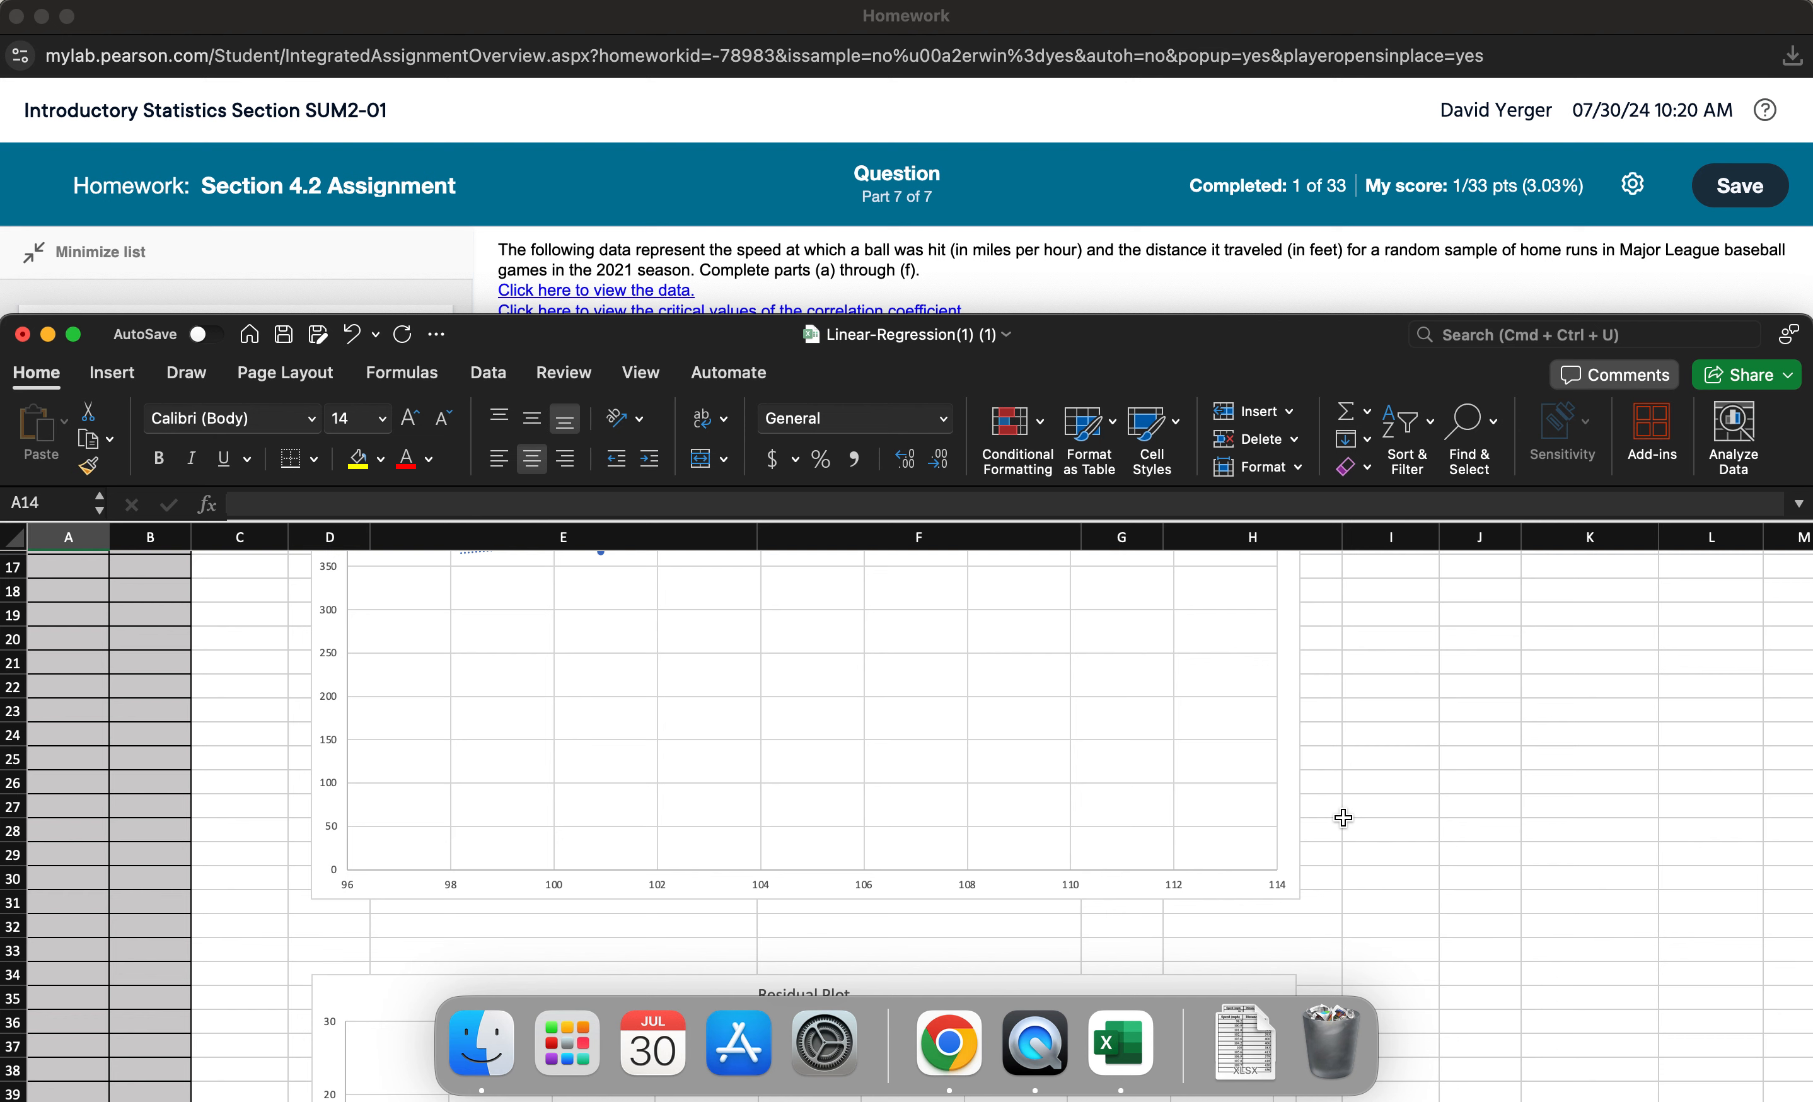
{"action": "scroll", "coordinate": [1362, 754], "scroll_direction": "up", "scroll_amount": 5}
{"action": "scroll", "coordinate": [1363, 755], "scroll_direction": "up", "scroll_amount": 6}
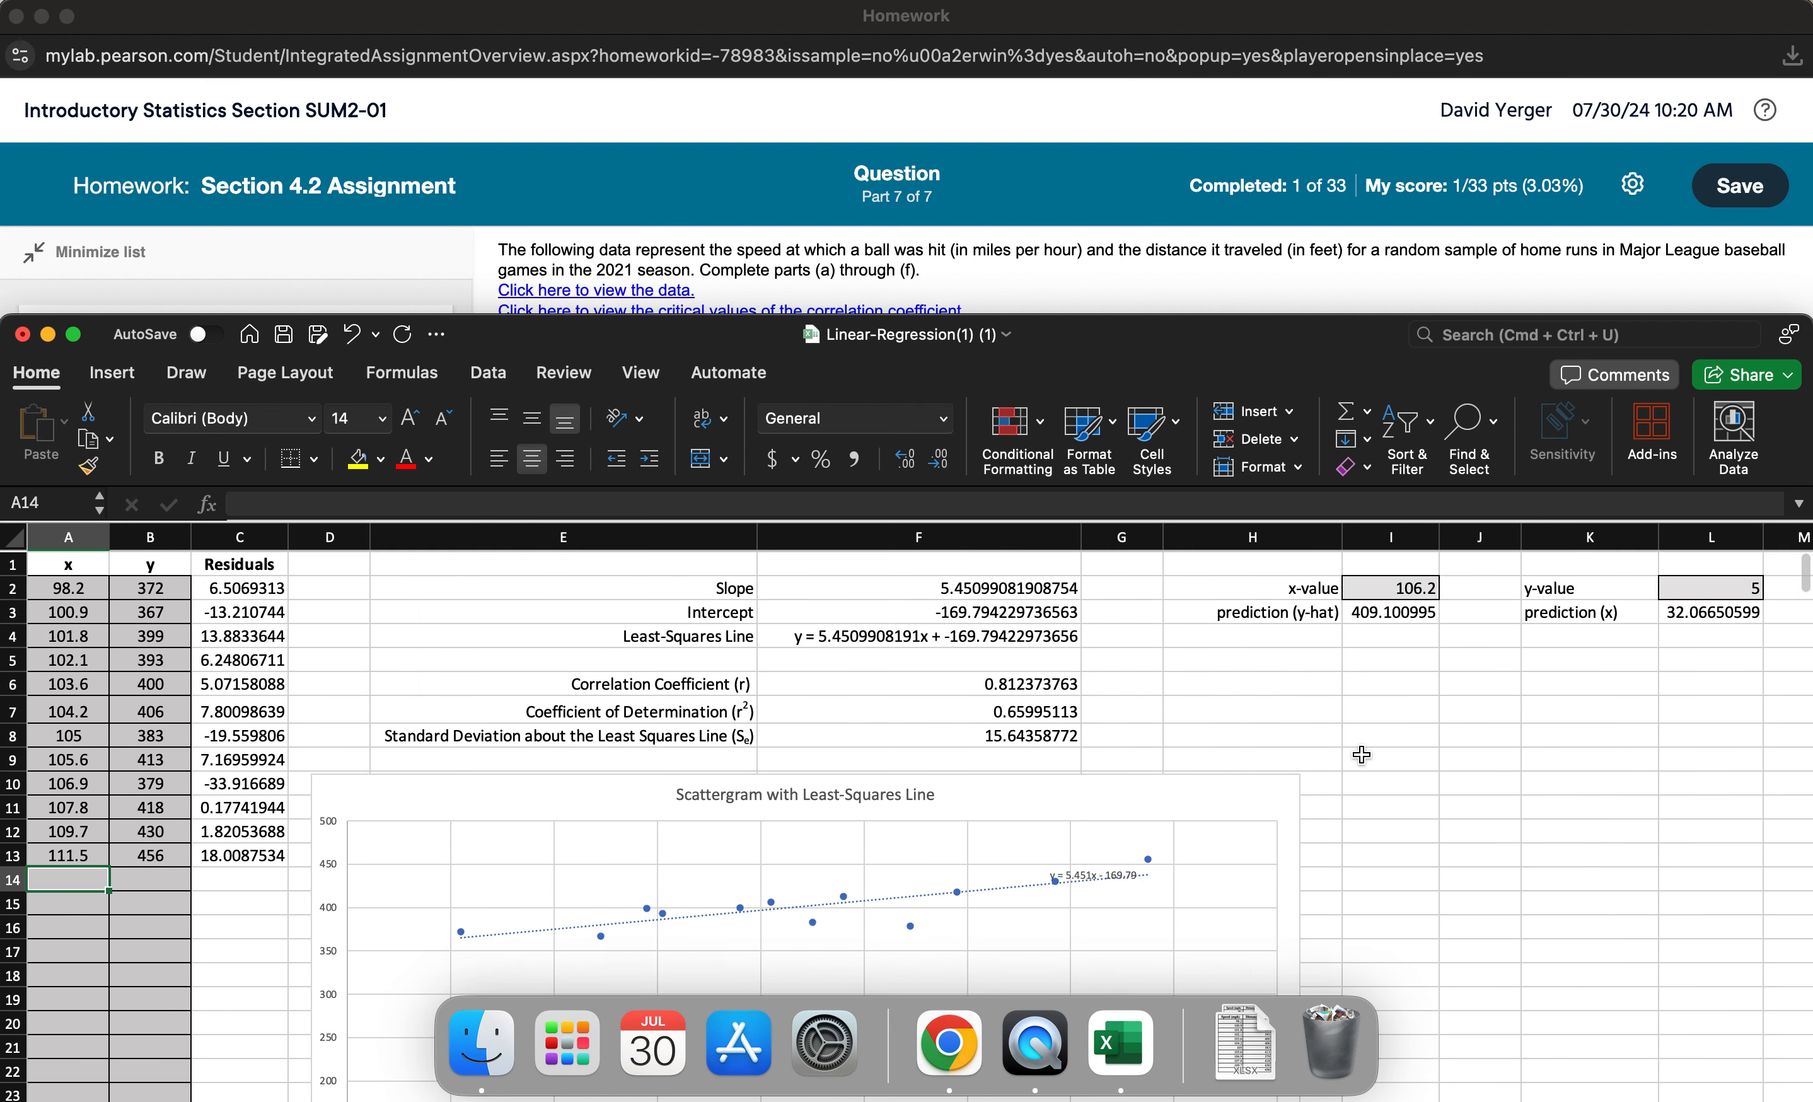
{"action": "left_click", "coordinate": [1229, 299]}
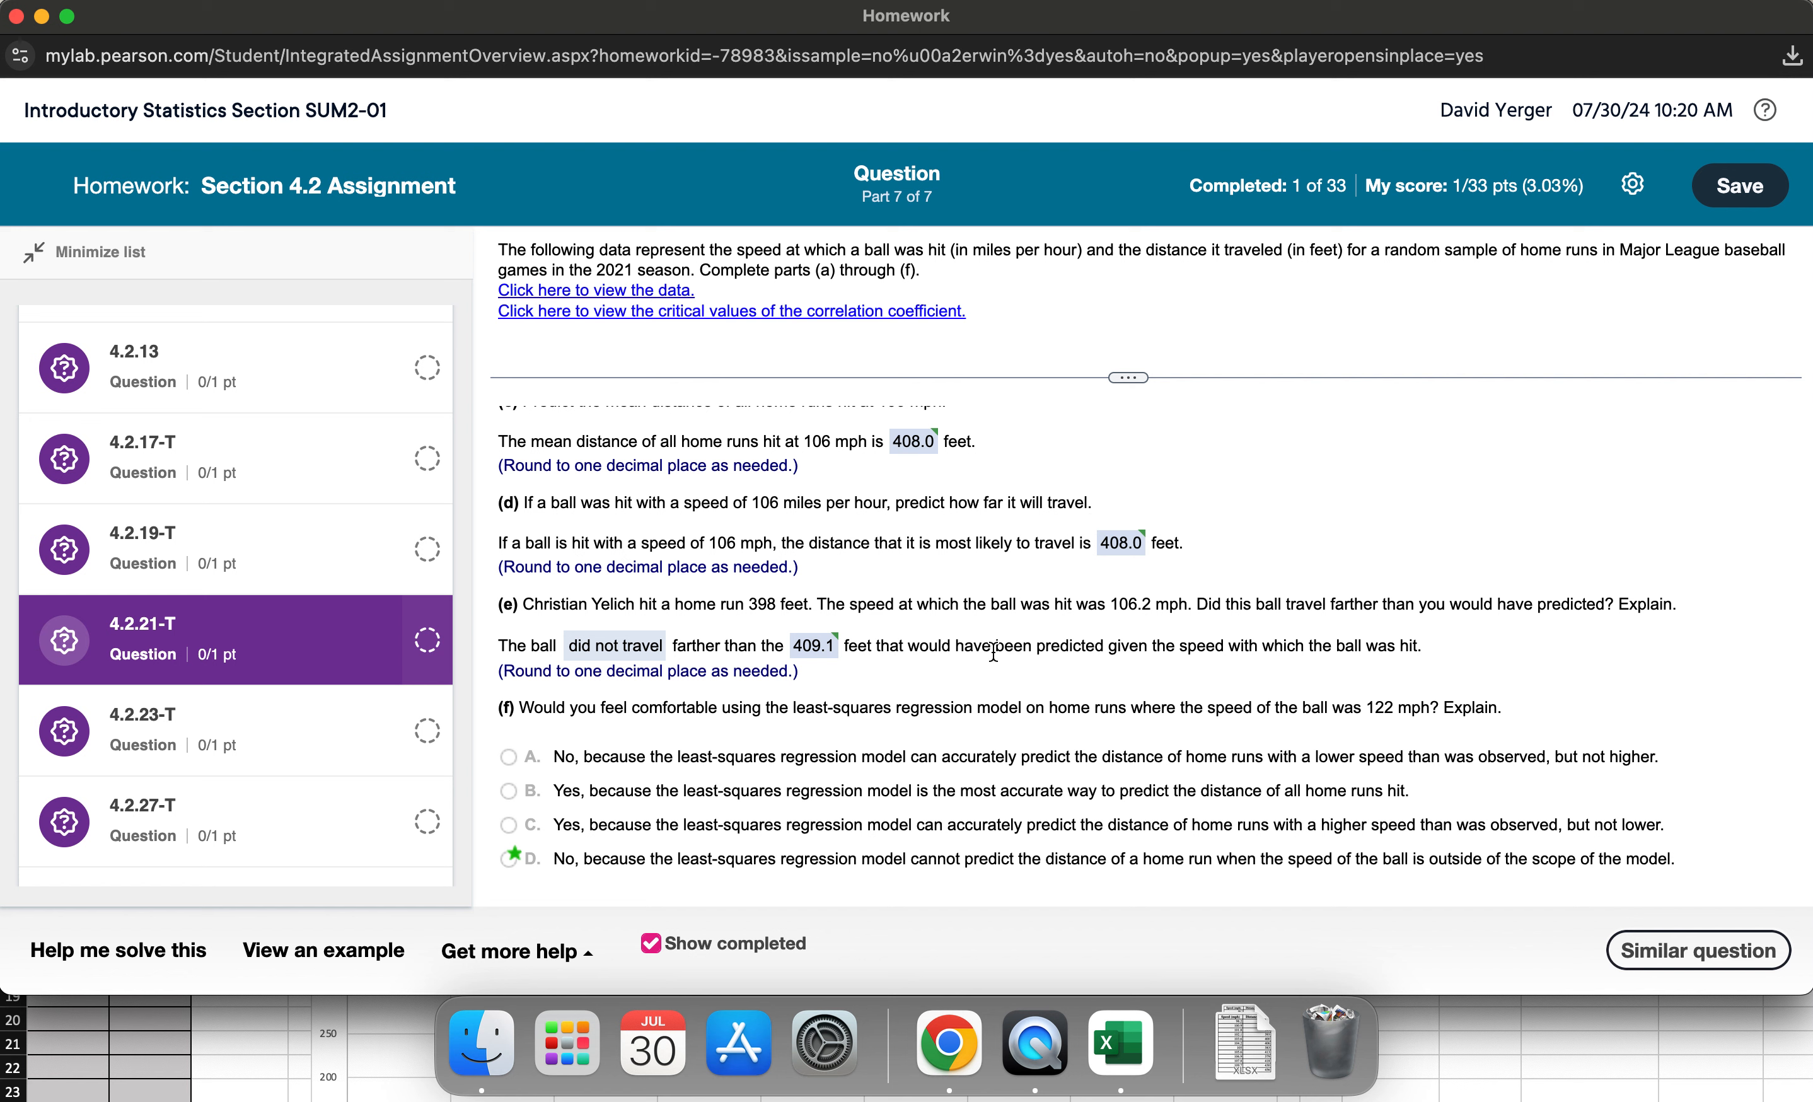